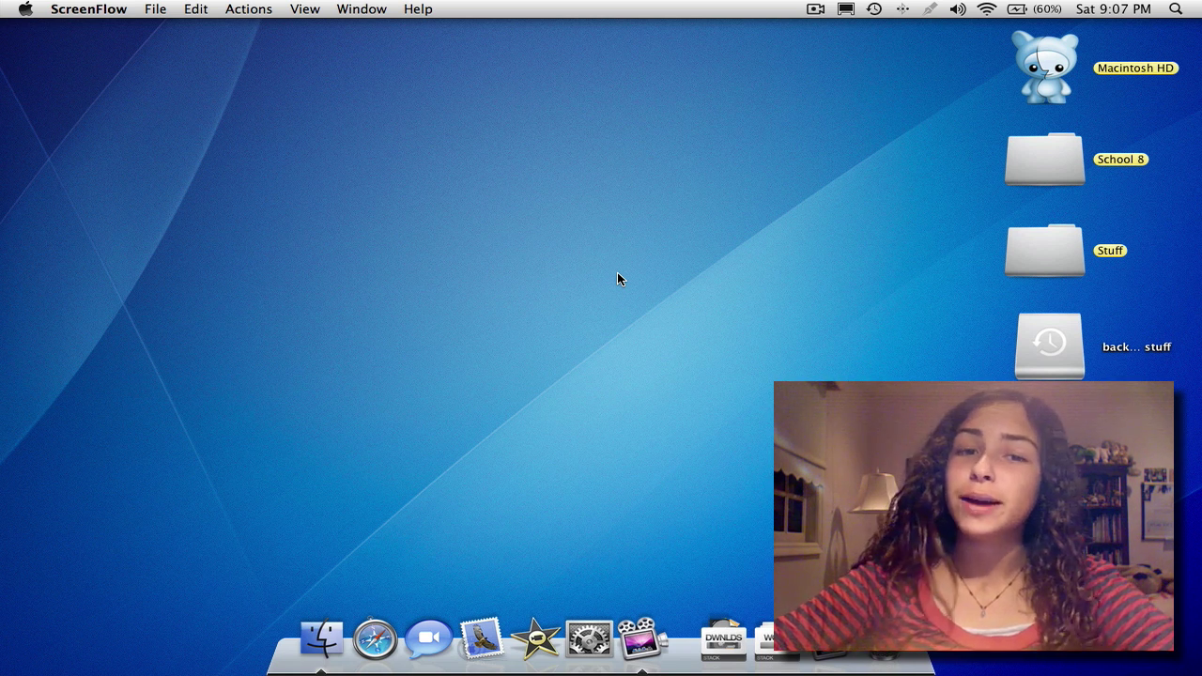
# Step: Open the Dock preferences, try the largest dock size and maximum magnification, and return both to moderate levels
pyautogui.click(589, 638)
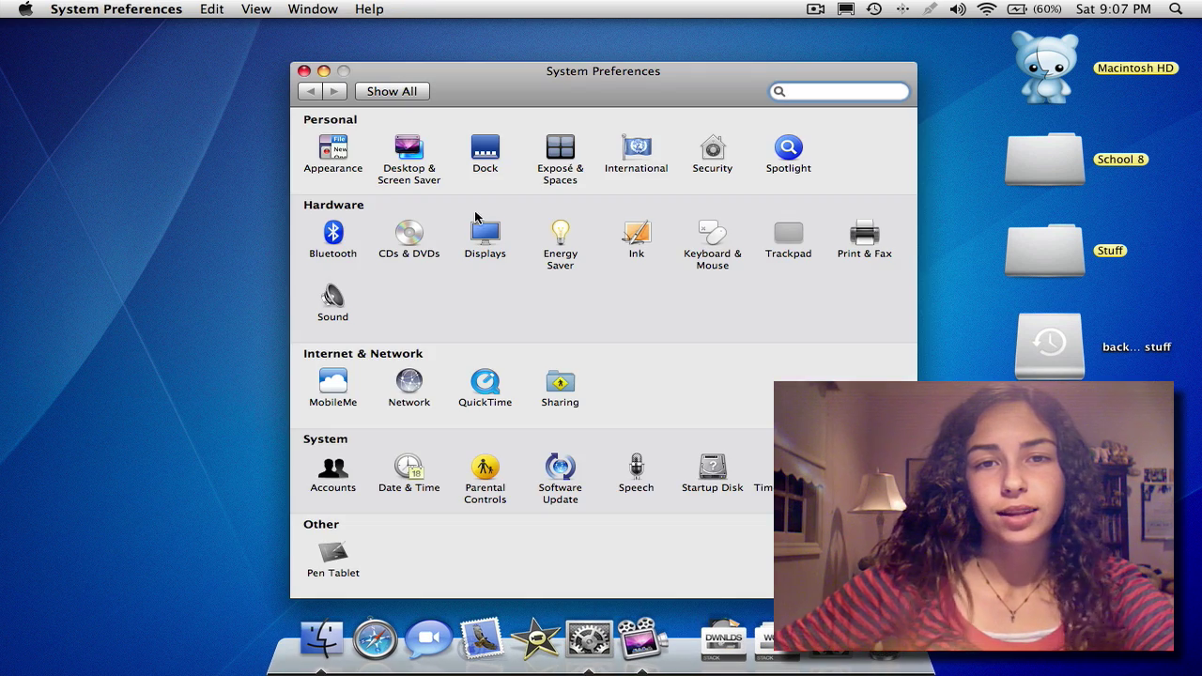
pyautogui.click(485, 152)
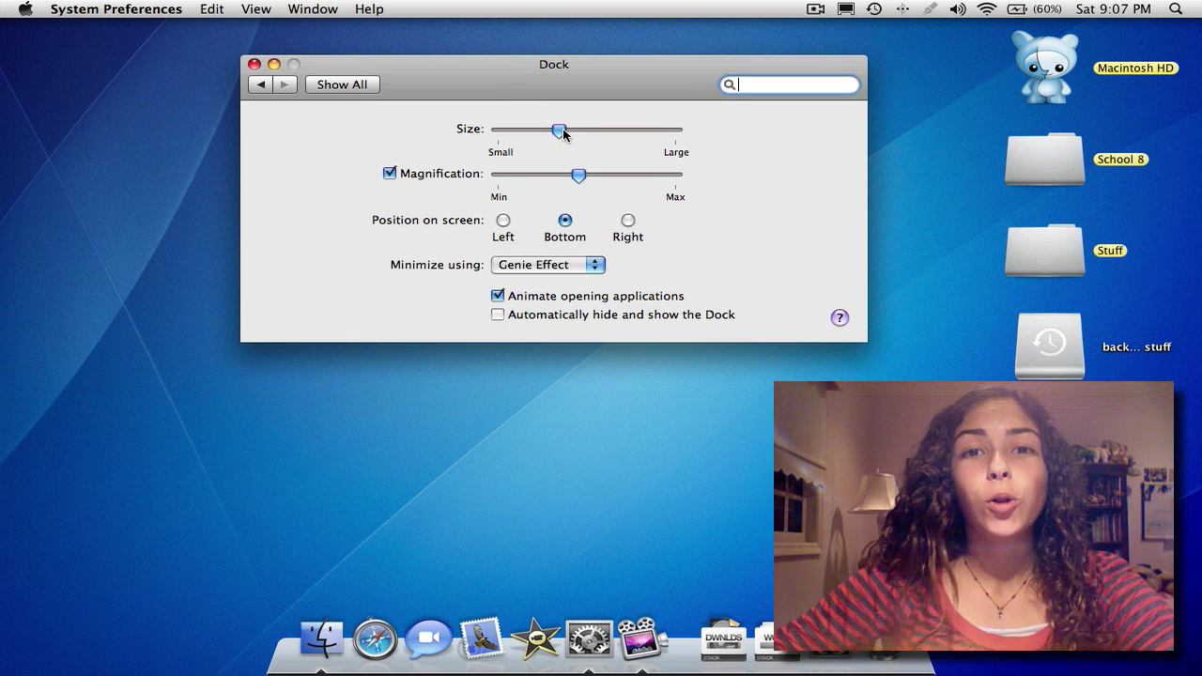
pyautogui.moveTo(560, 130); pyautogui.dragTo(749, 148)
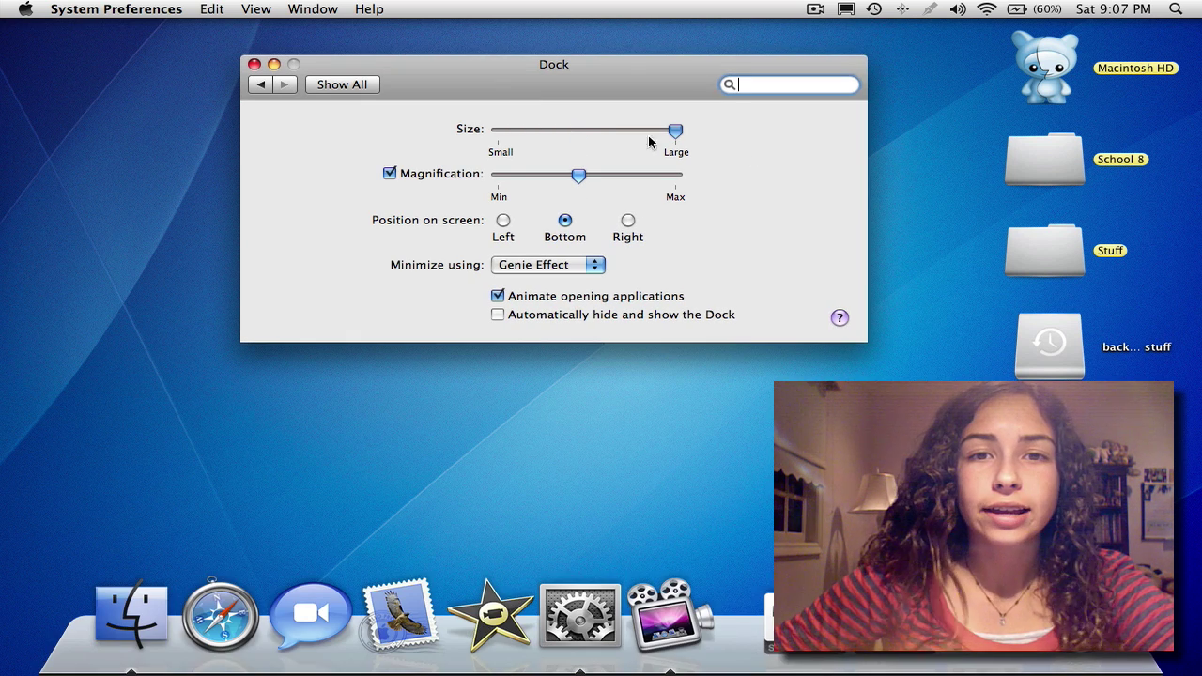
pyautogui.moveTo(667, 131); pyautogui.dragTo(561, 128)
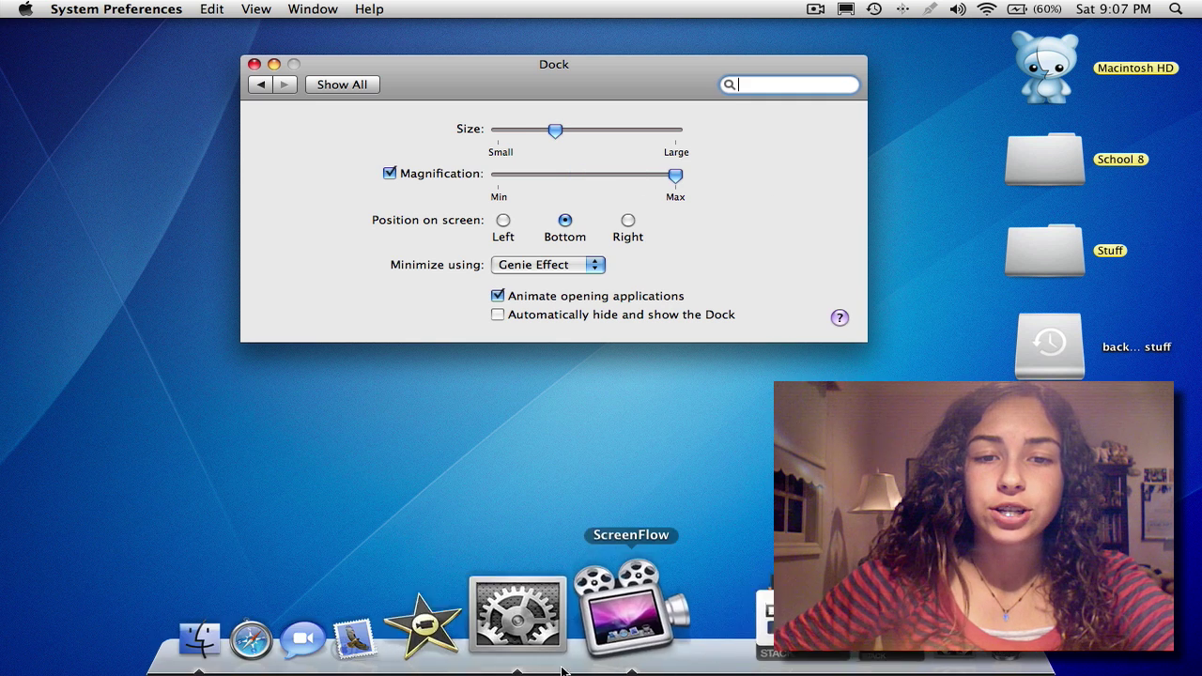
pyautogui.click(575, 177)
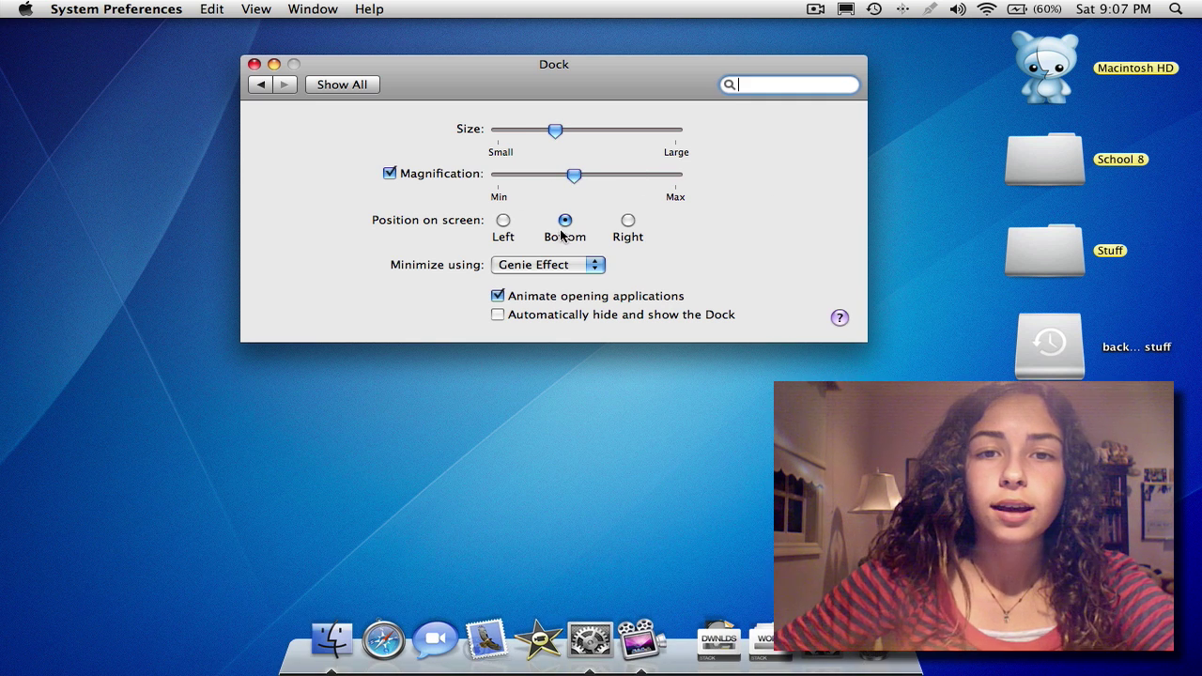
# Step: Try the Left and Right dock positions on screen and set the position back to Bottom
pyautogui.click(504, 221)
pyautogui.click(627, 222)
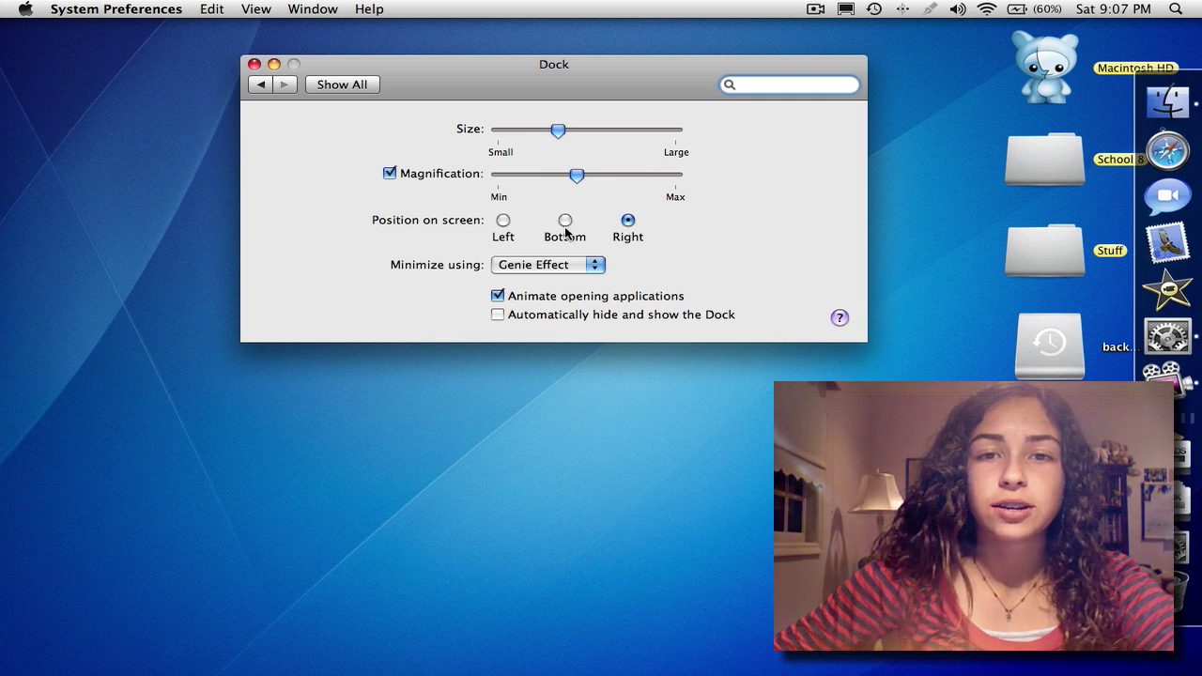
pyautogui.click(565, 222)
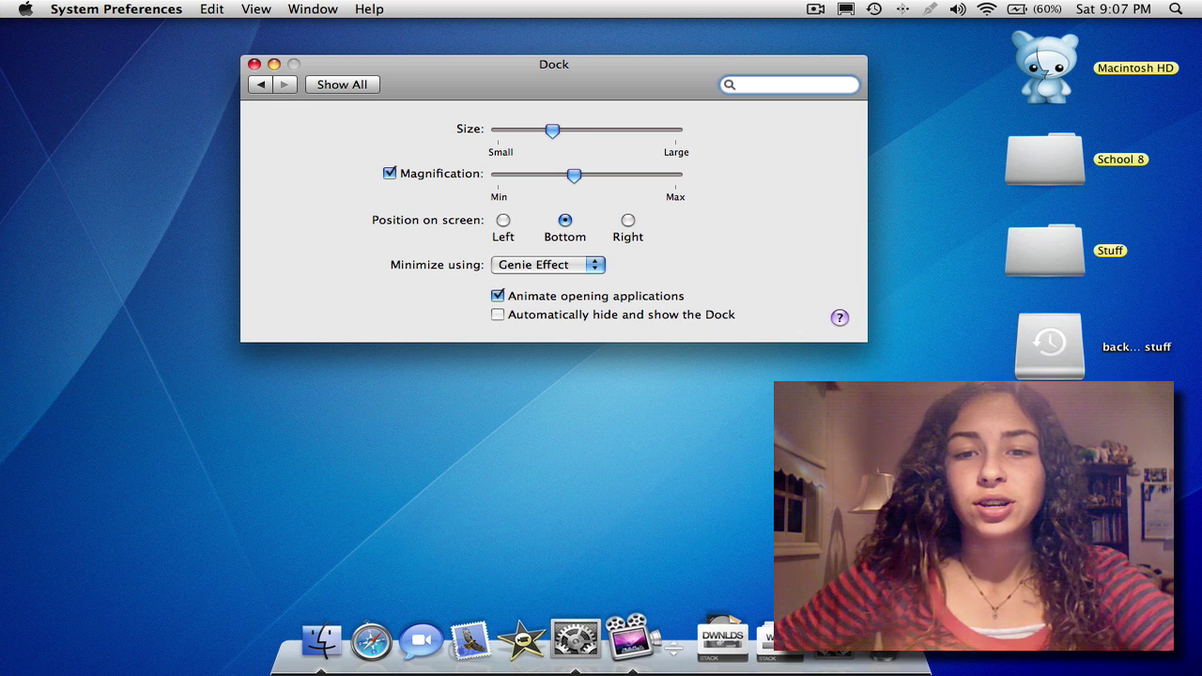
pyautogui.click(504, 220)
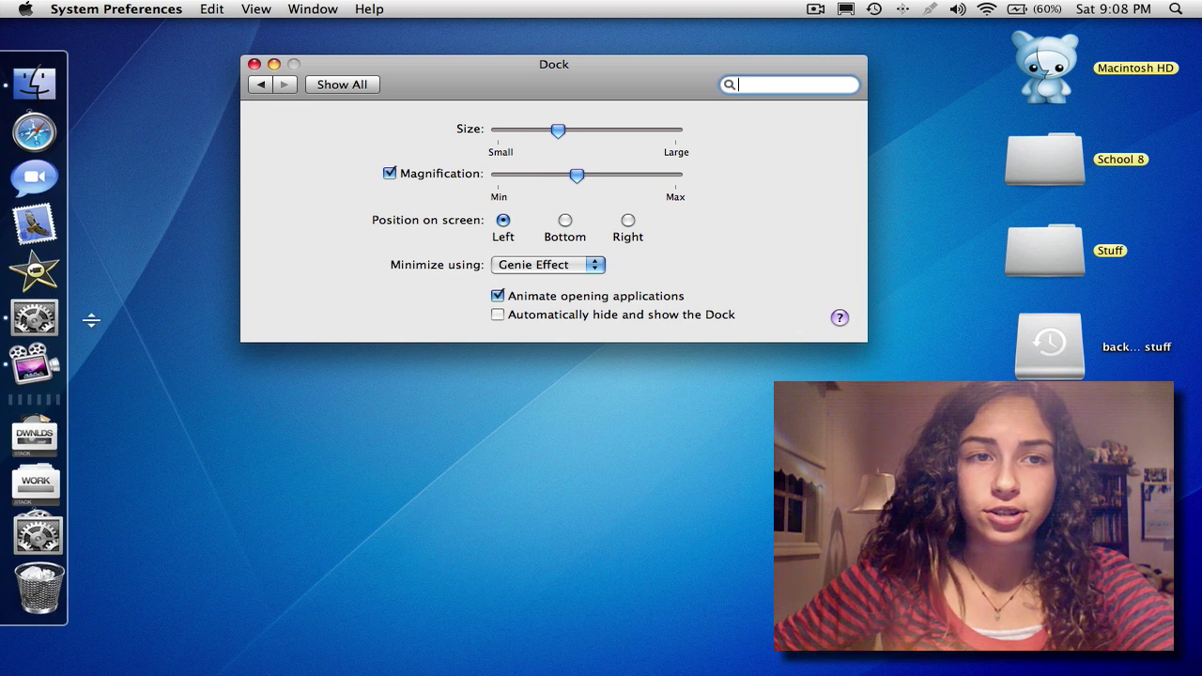
pyautogui.click(628, 220)
pyautogui.click(564, 220)
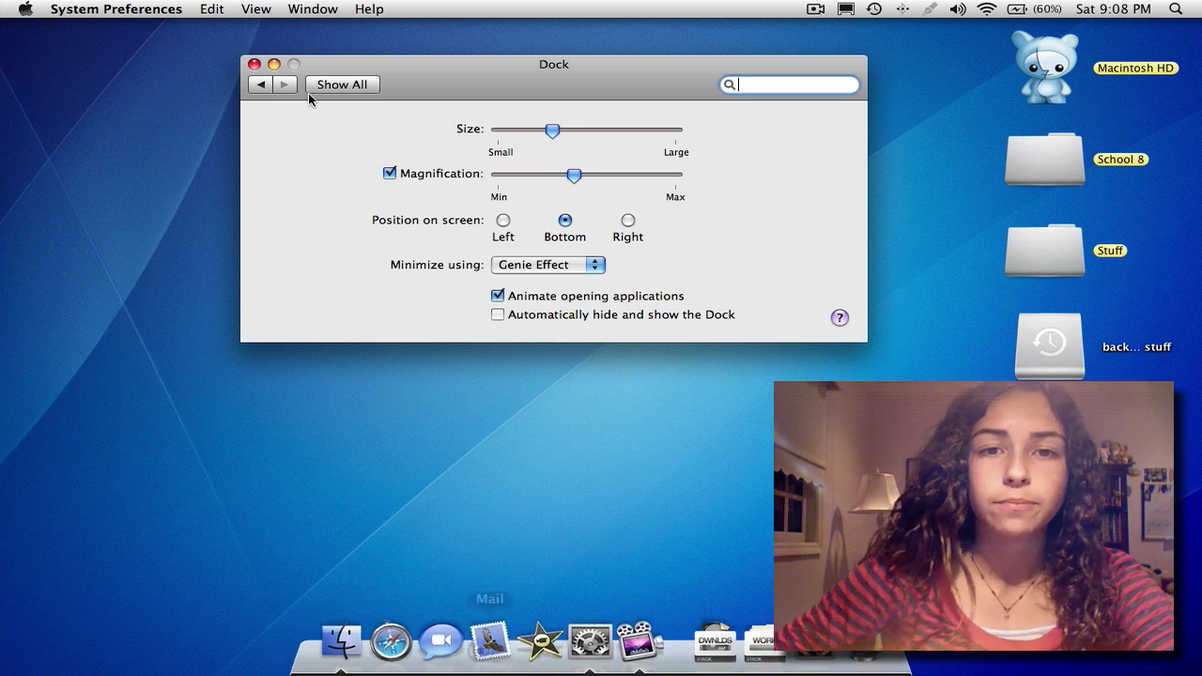
# Step: Try the Scale Effect by minimizing and restoring the preferences window, and set the minimize effect back to Genie Effect
pyautogui.click(549, 265)
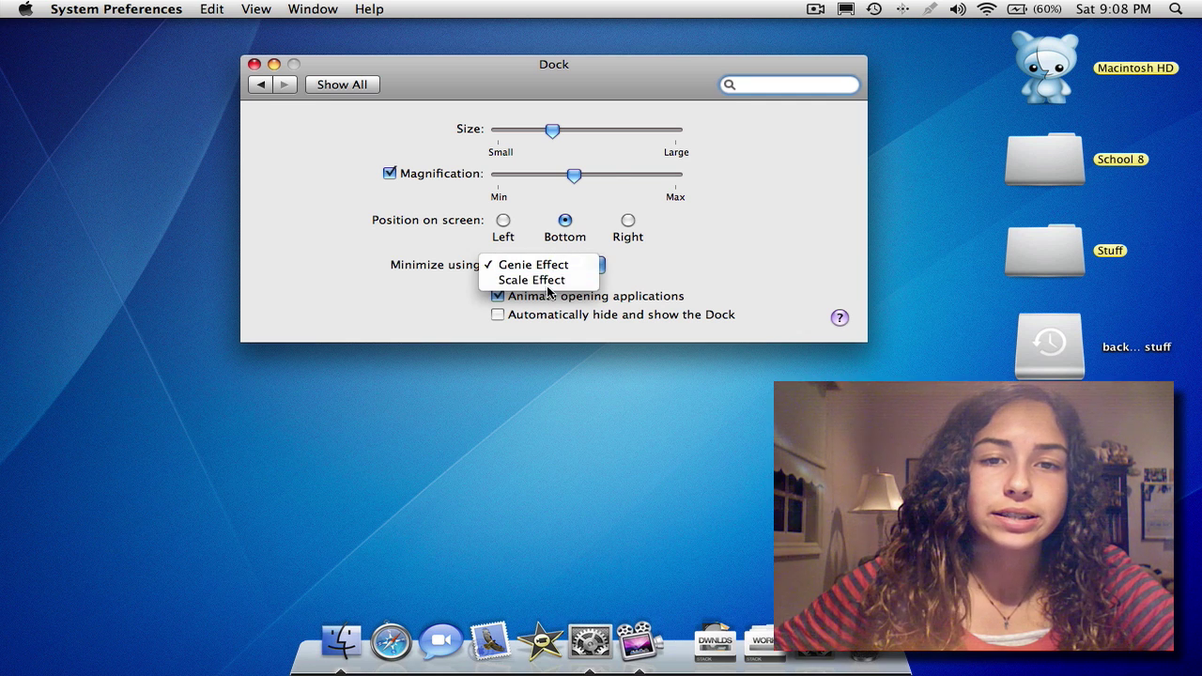
pyautogui.click(549, 286)
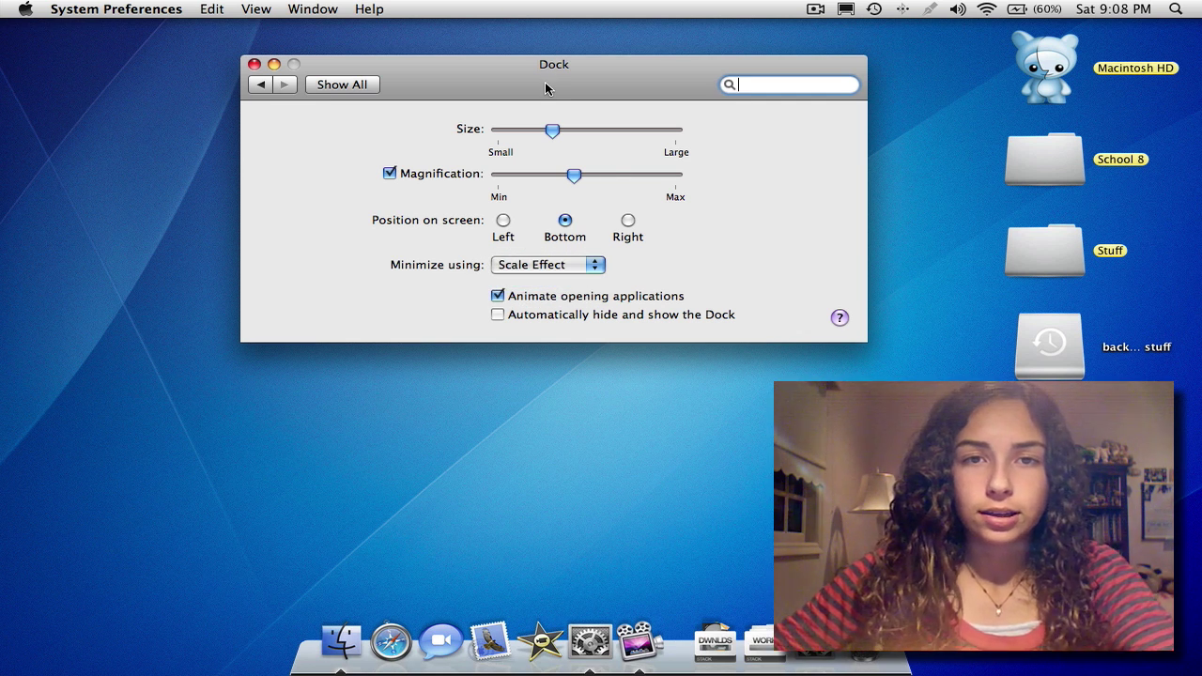
pyautogui.doubleClick(547, 88)
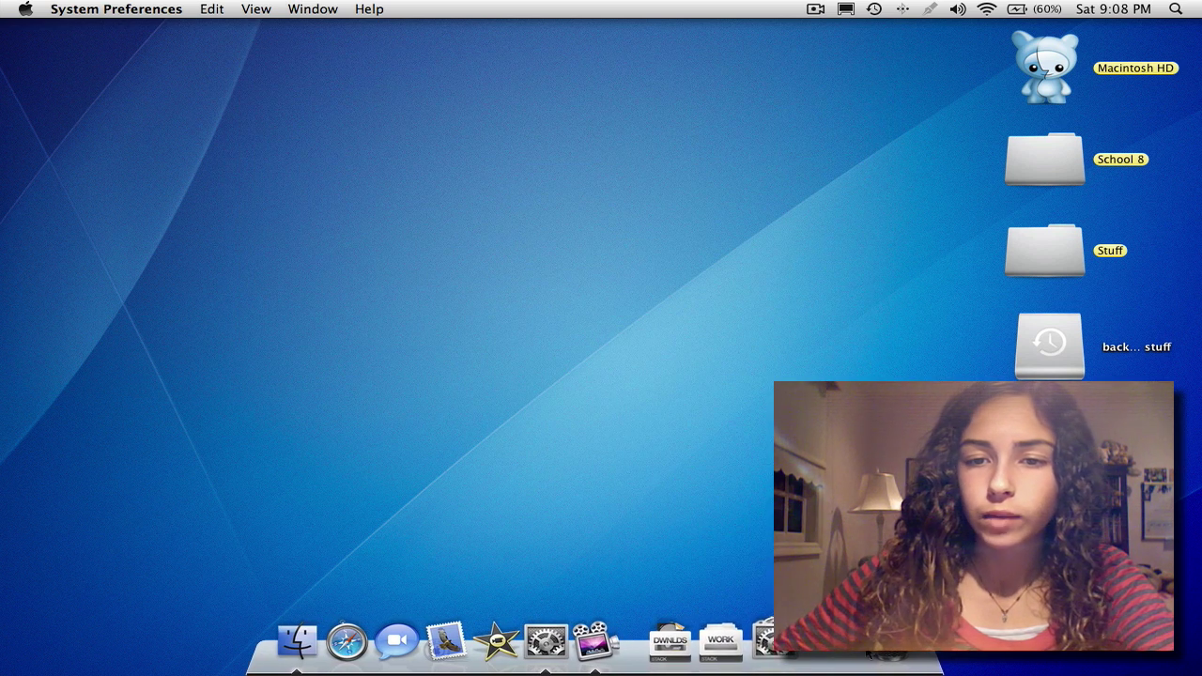
pyautogui.click(860, 648)
pyautogui.click(545, 264)
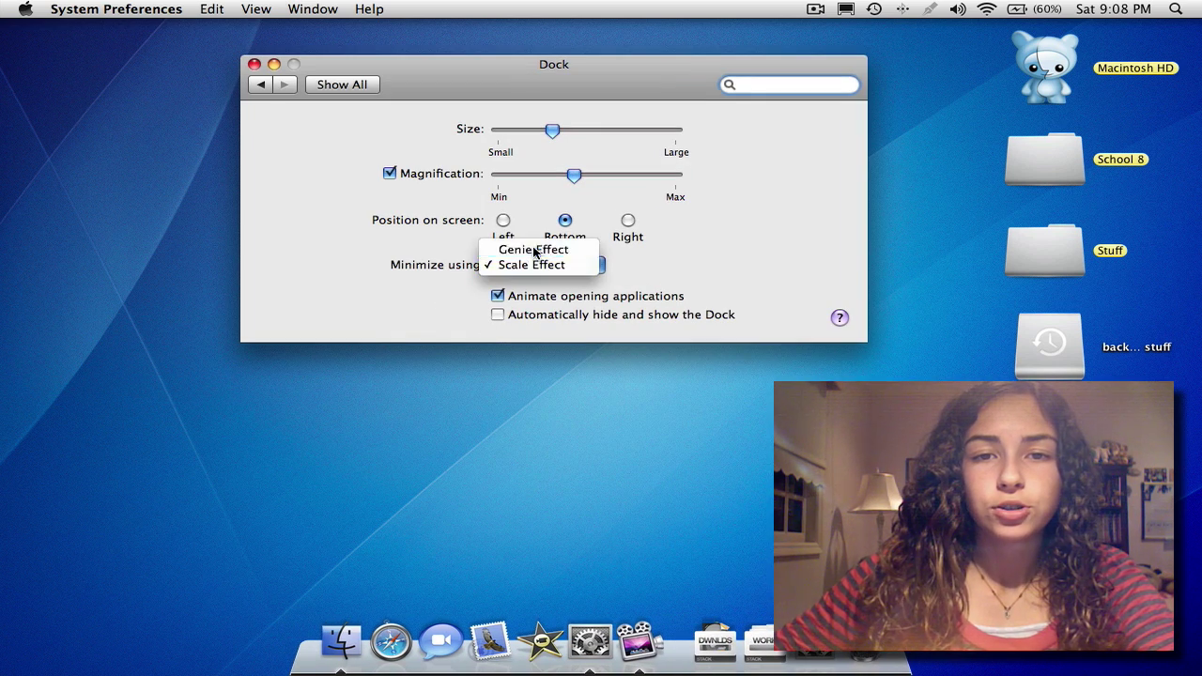
pyautogui.click(534, 250)
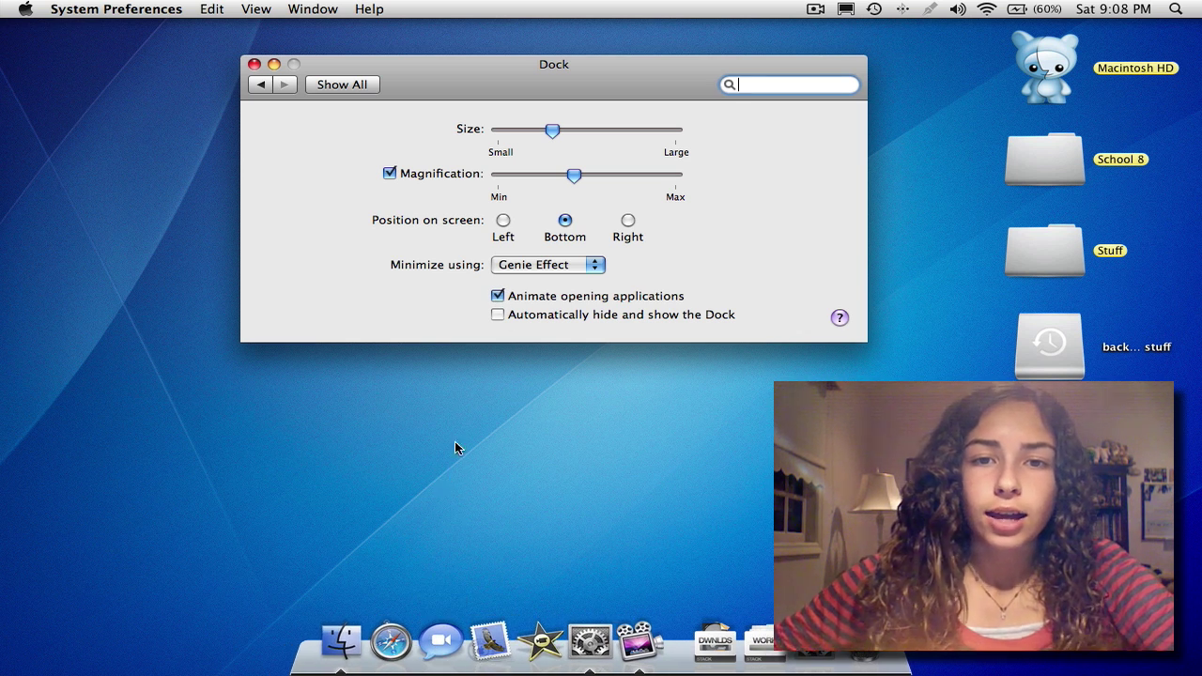
# Step: Toggle automatic hiding of the Dock on and back off, and quit System Preferences
pyautogui.click(498, 316)
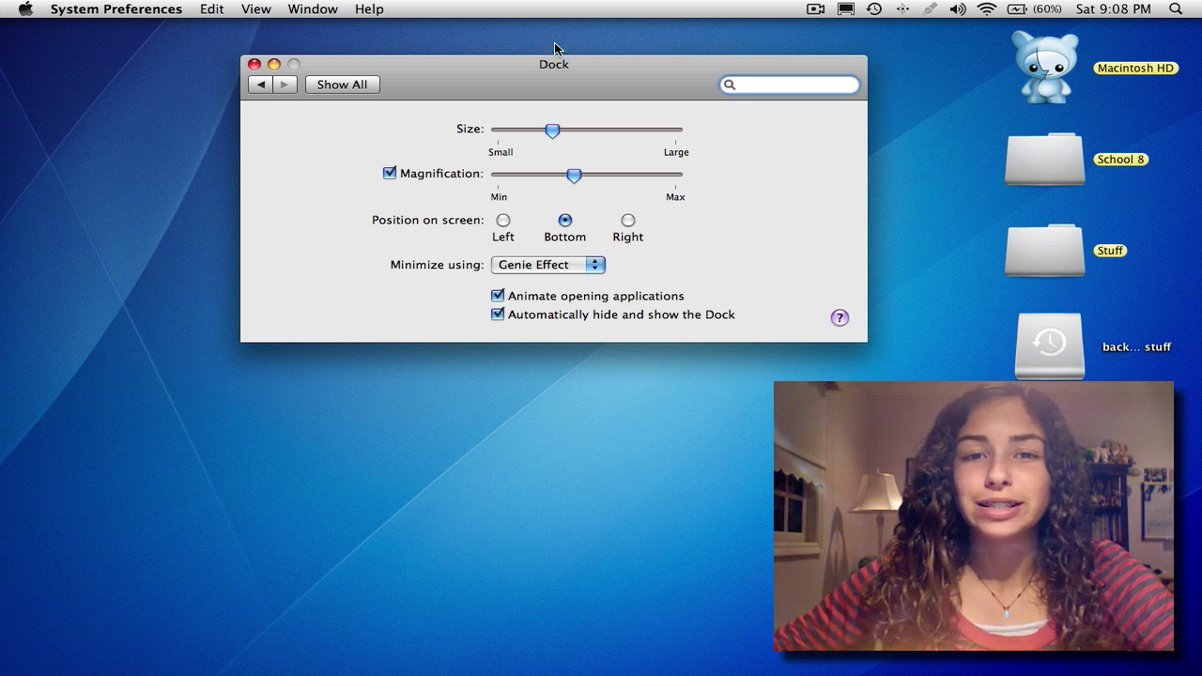
pyautogui.click(498, 315)
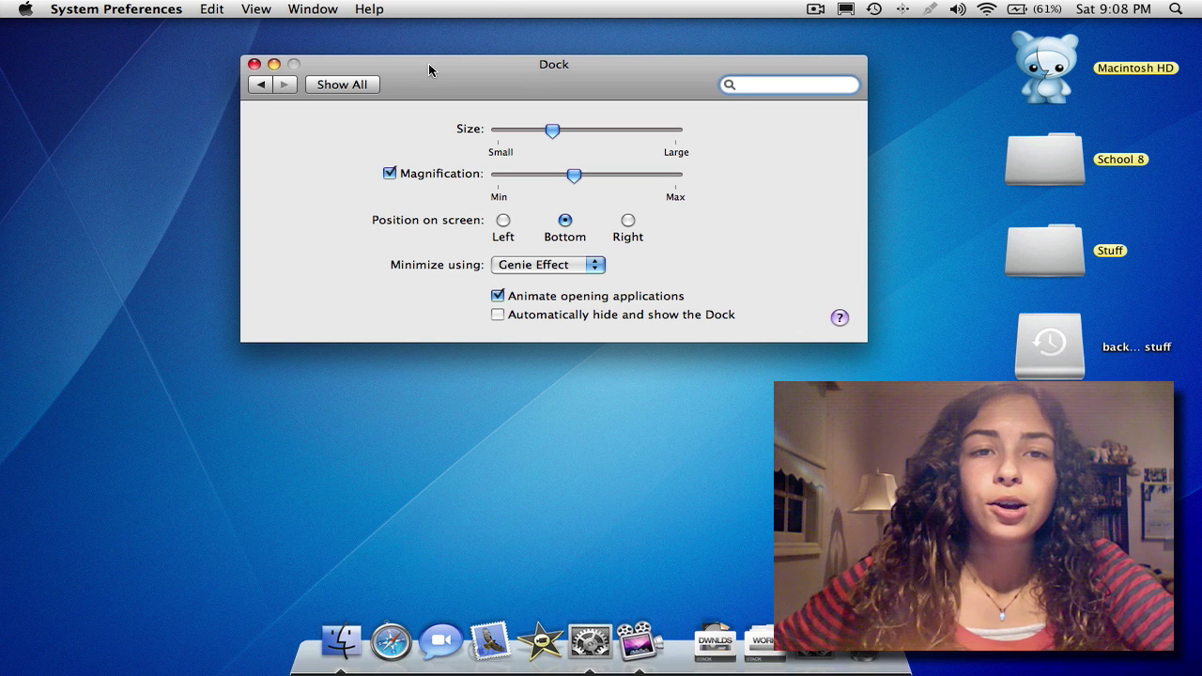
pyautogui.moveTo(420, 90); pyautogui.dragTo(469, 141)
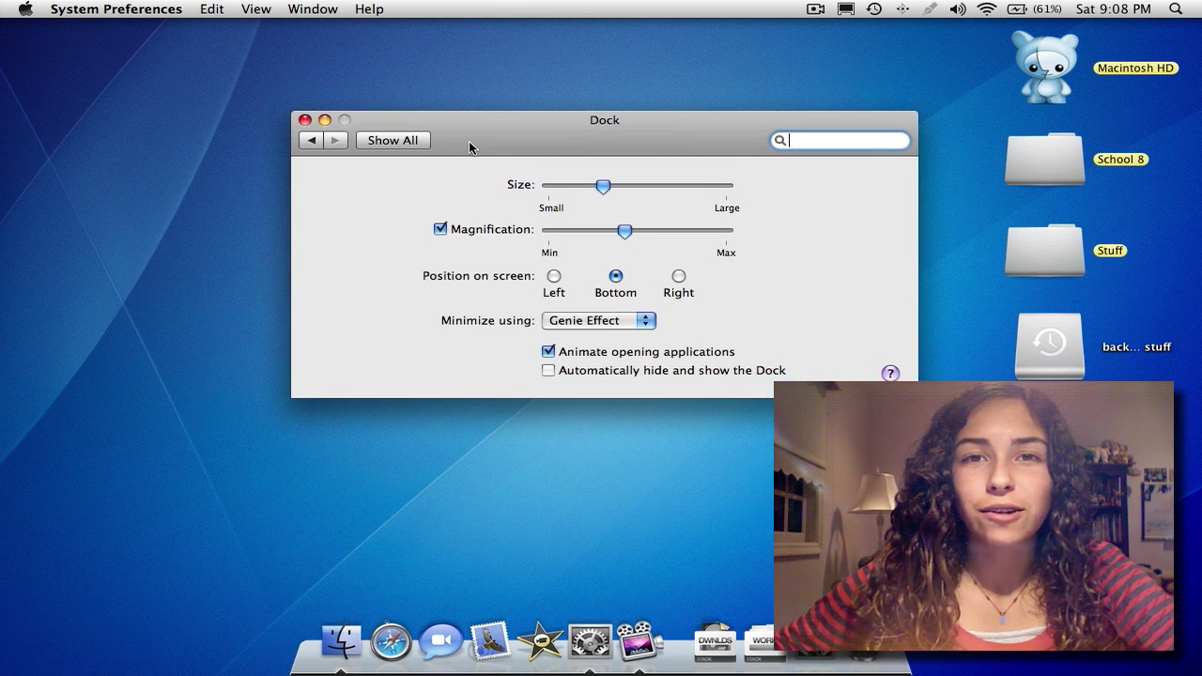
pyautogui.press('super+q')
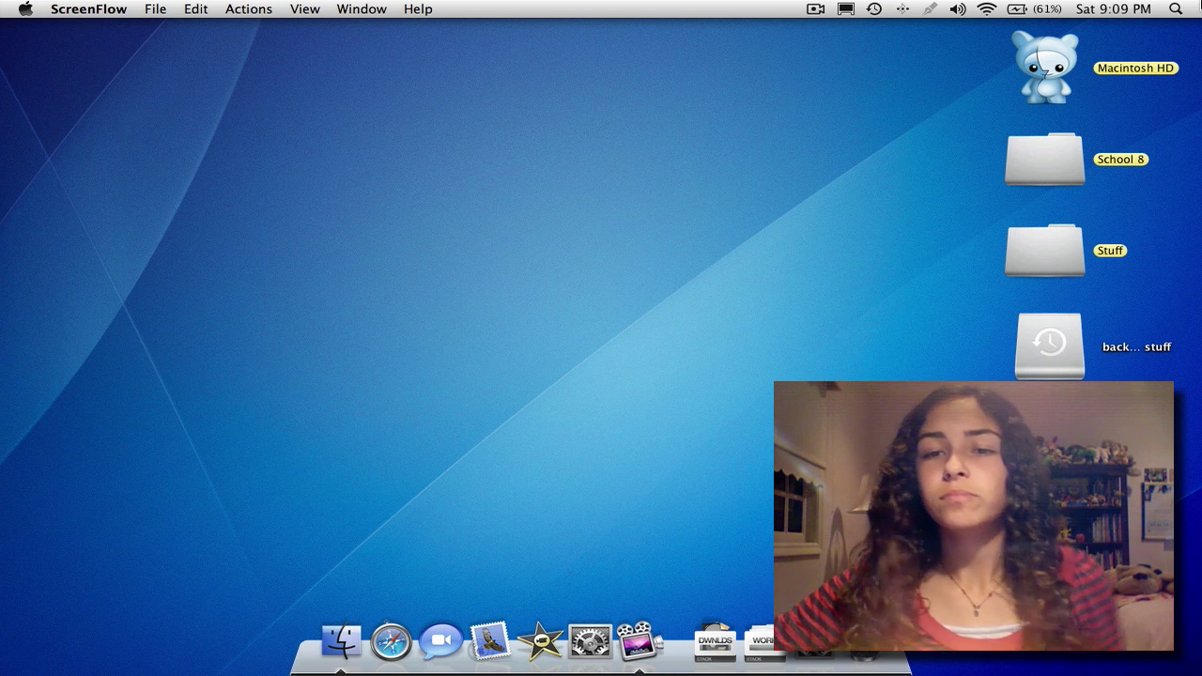
# Step: Search Spotlight for "docker", launch the Docker application and allow the downloaded program to open
pyautogui.click(1197, 5)
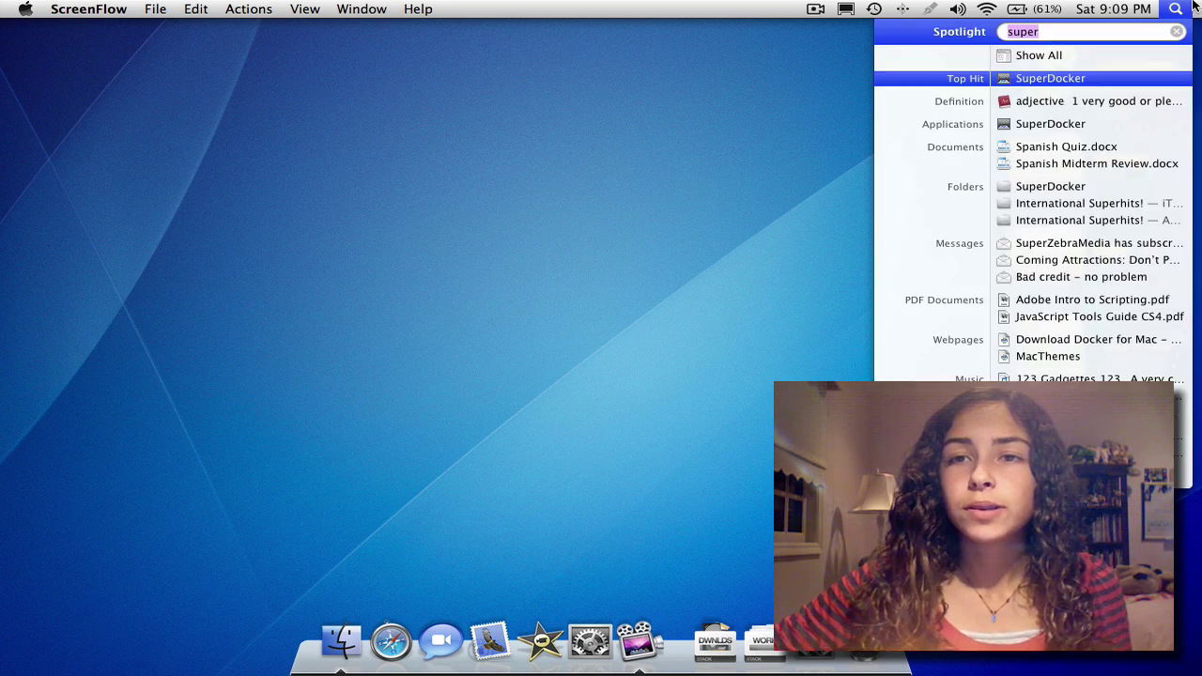
pyautogui.write('dock')
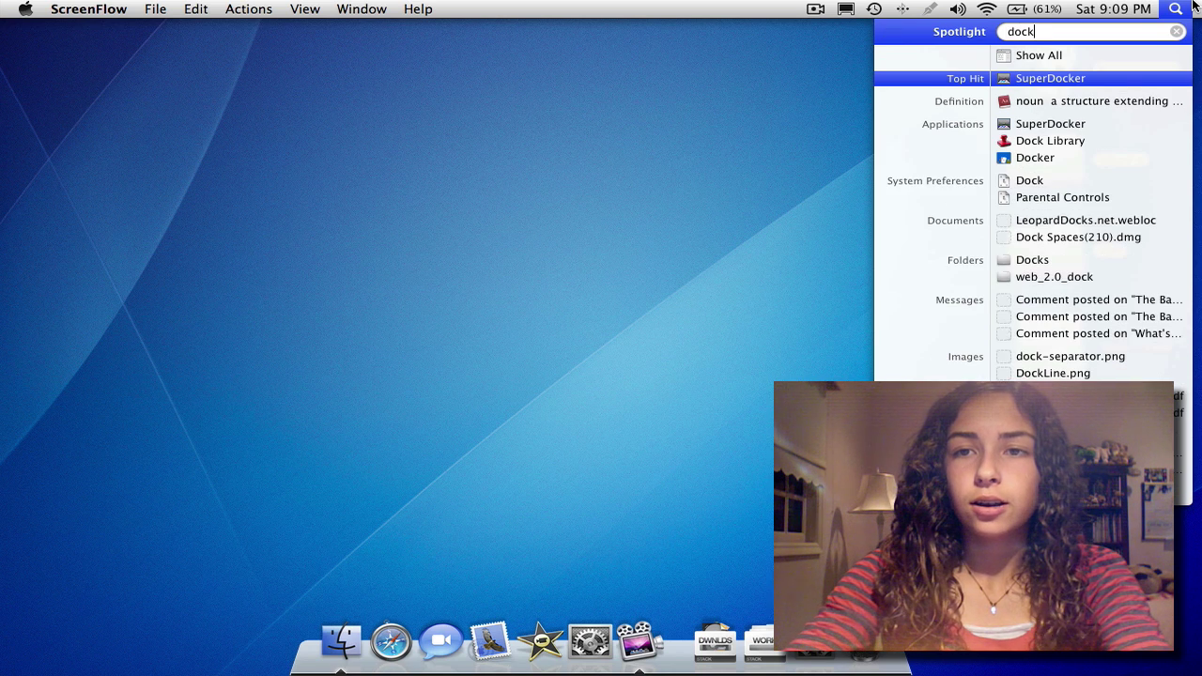
pyautogui.write('er')
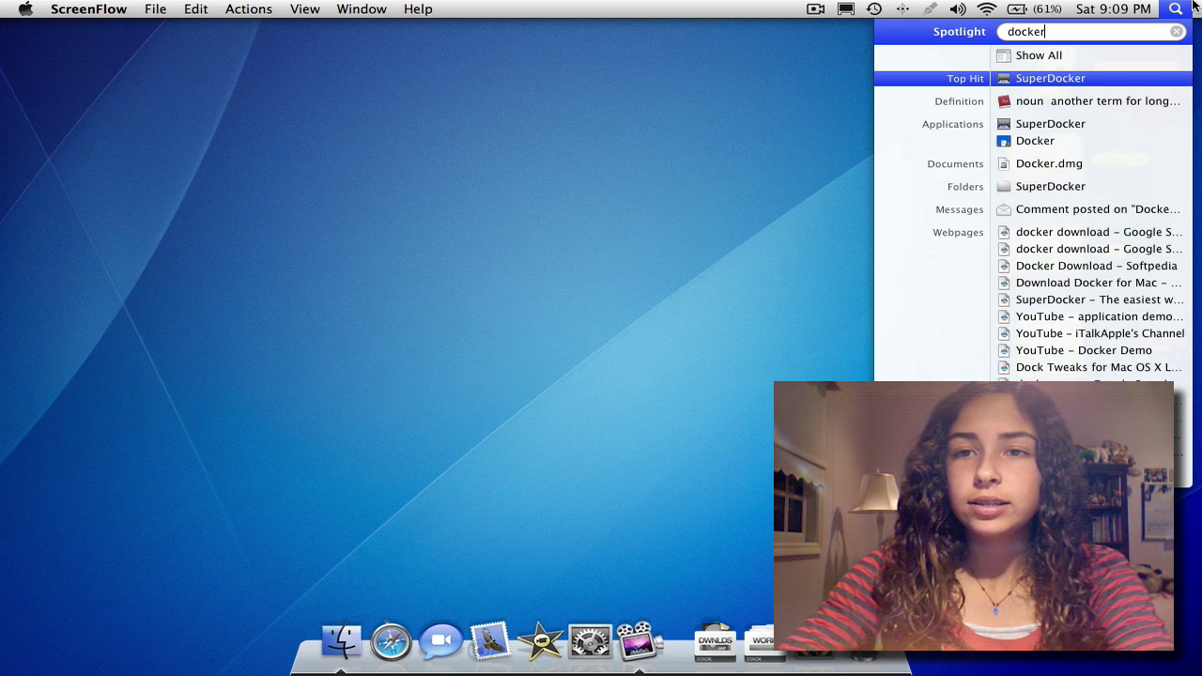
pyautogui.press('Down')
pyautogui.press('Down')
pyautogui.press('Down')
pyautogui.press('Return')
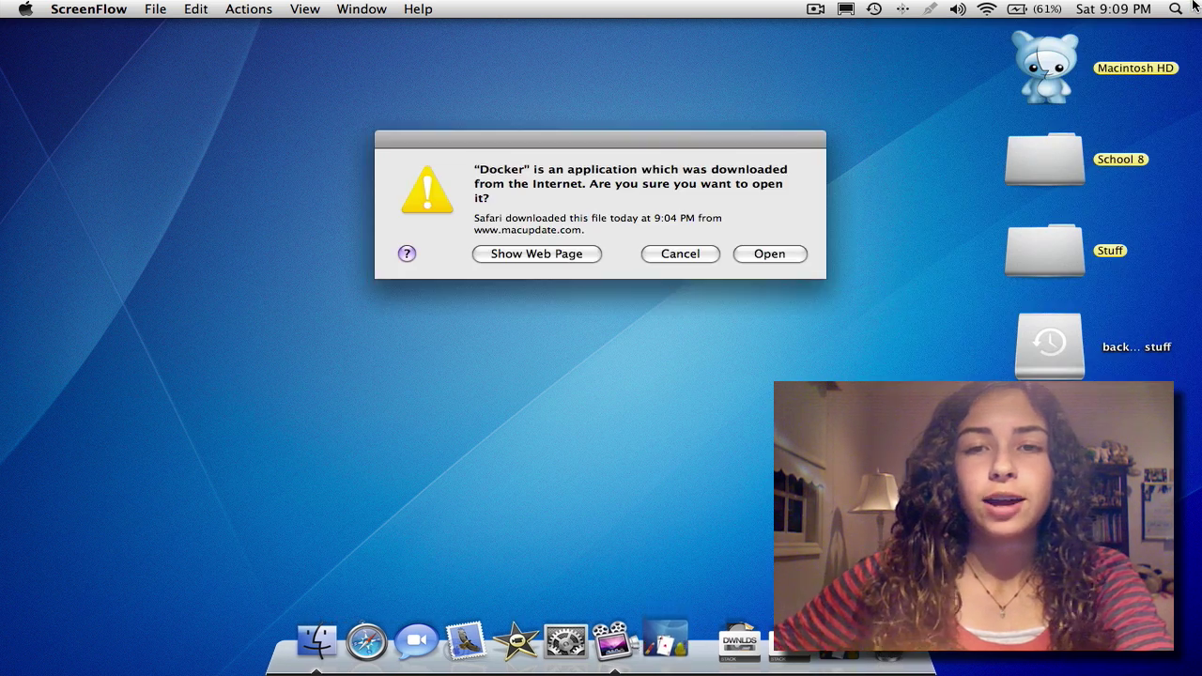
pyautogui.click(788, 256)
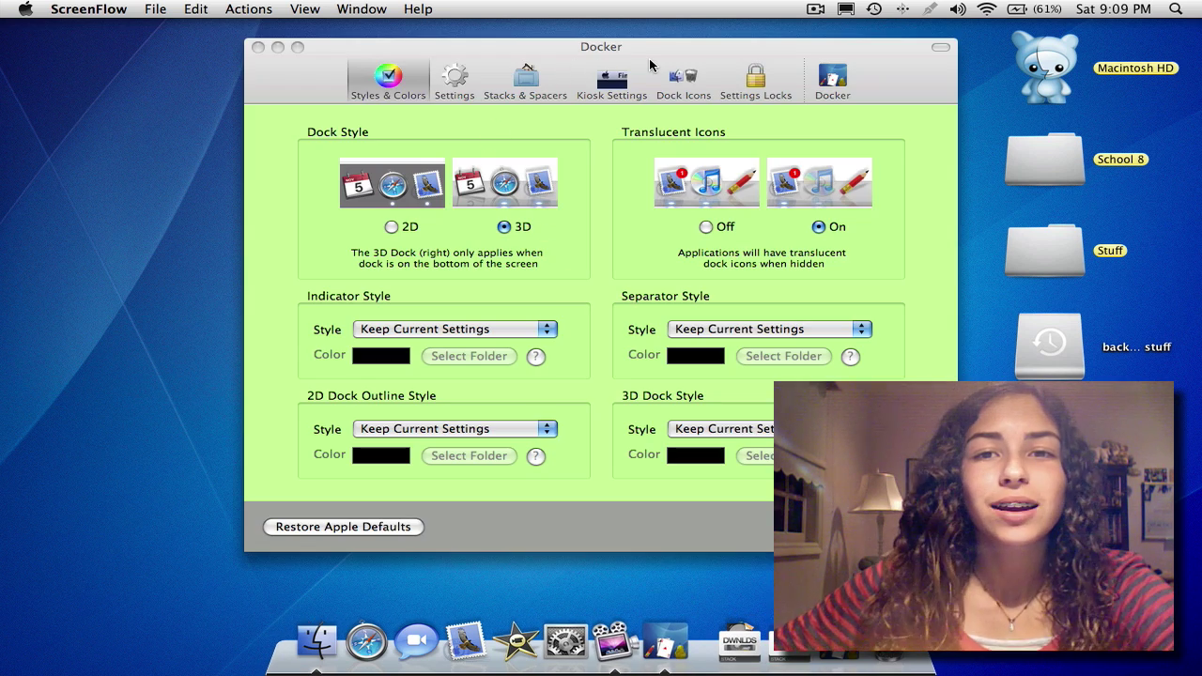
# Step: Show Docker's Styles & Colors settings, try the 2D dock style and set it back to 3D
pyautogui.click(649, 60)
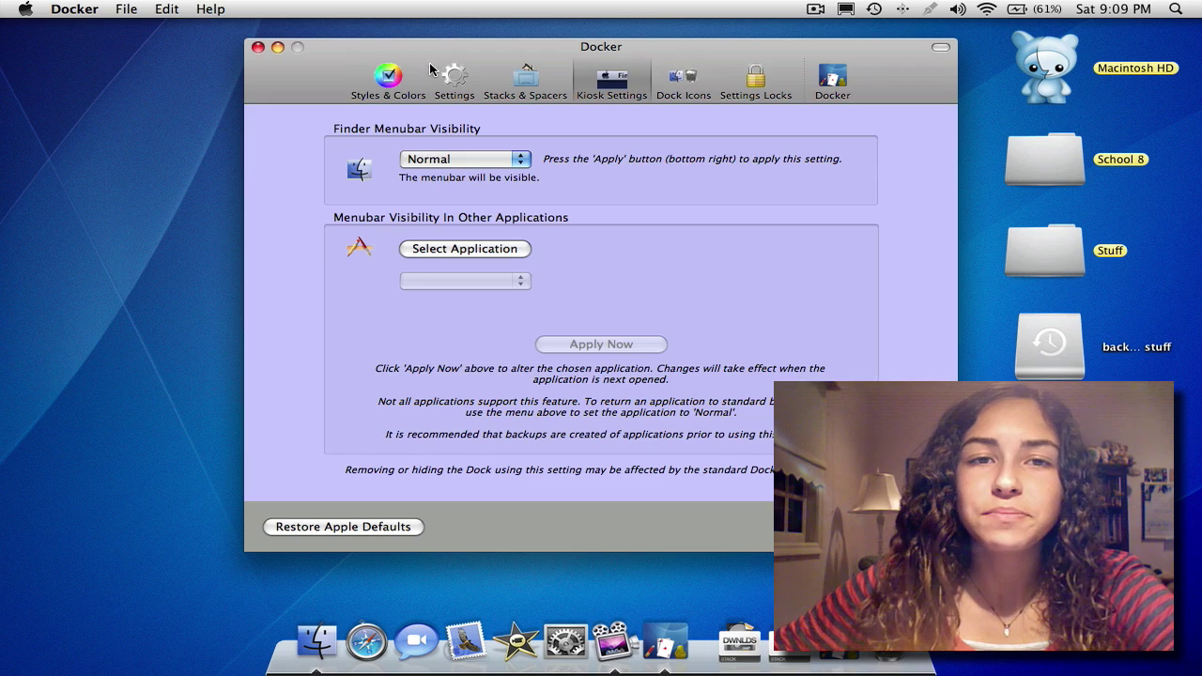
pyautogui.click(408, 68)
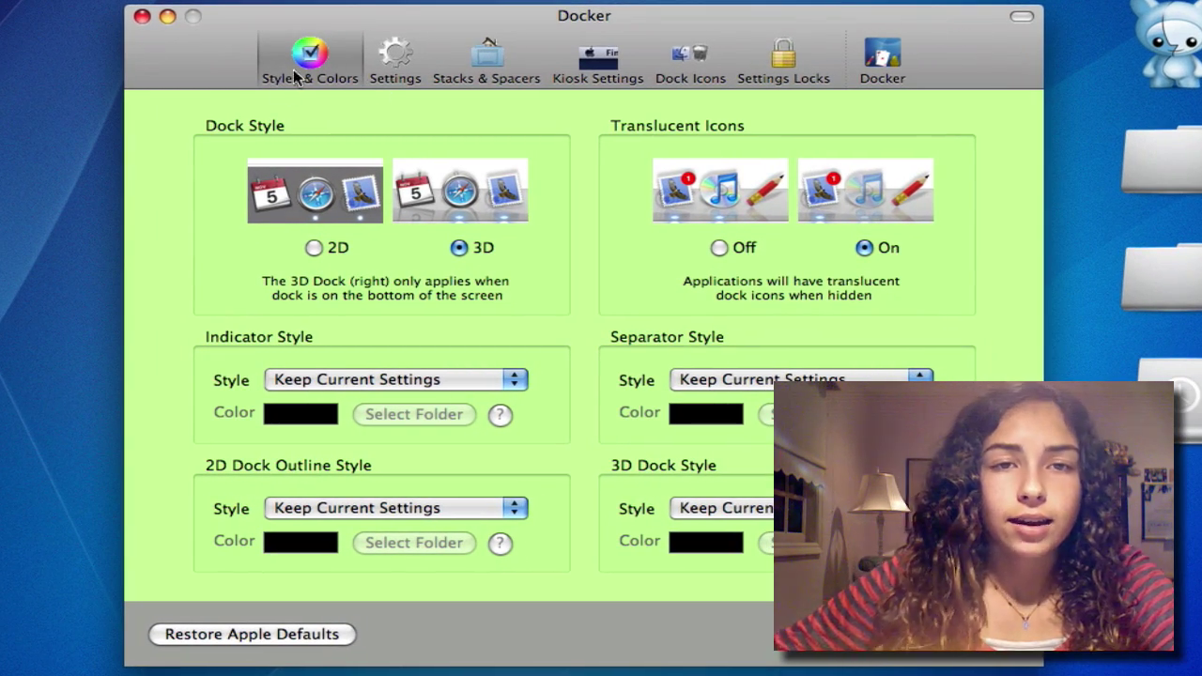
pyautogui.click(313, 248)
pyautogui.click(473, 254)
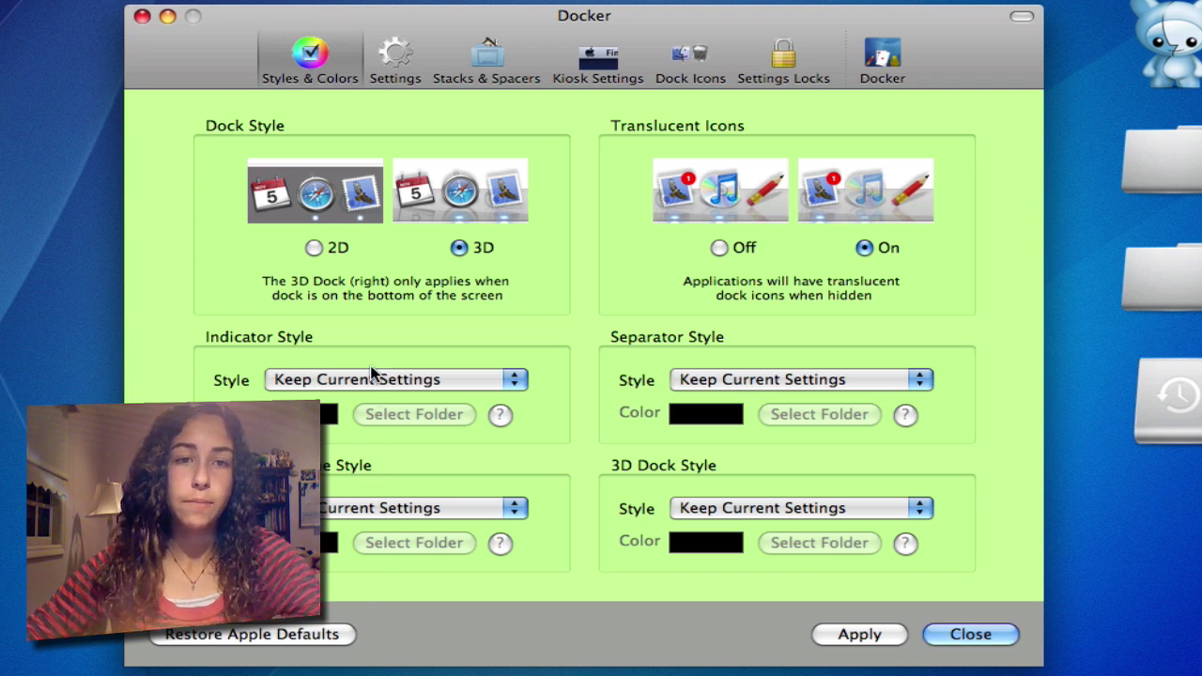
# Step: Examine the style choices for the indicator, separator, 3D dock and 2D dock outline without changing them
pyautogui.click(323, 379)
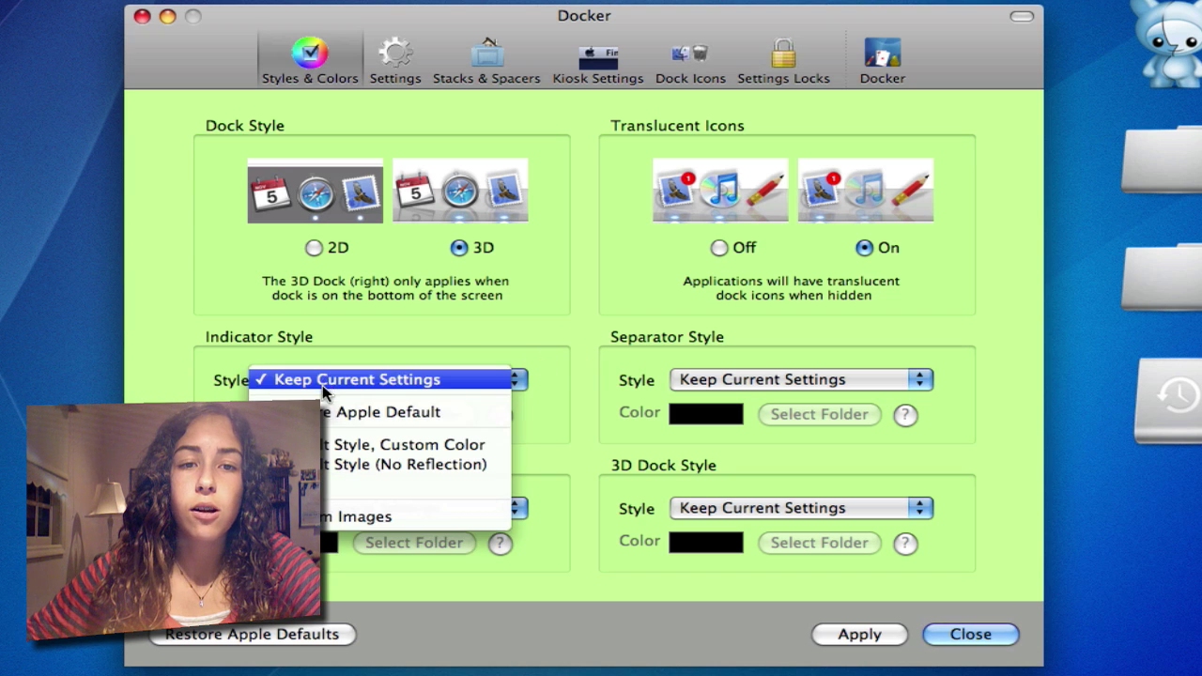
pyautogui.click(194, 359)
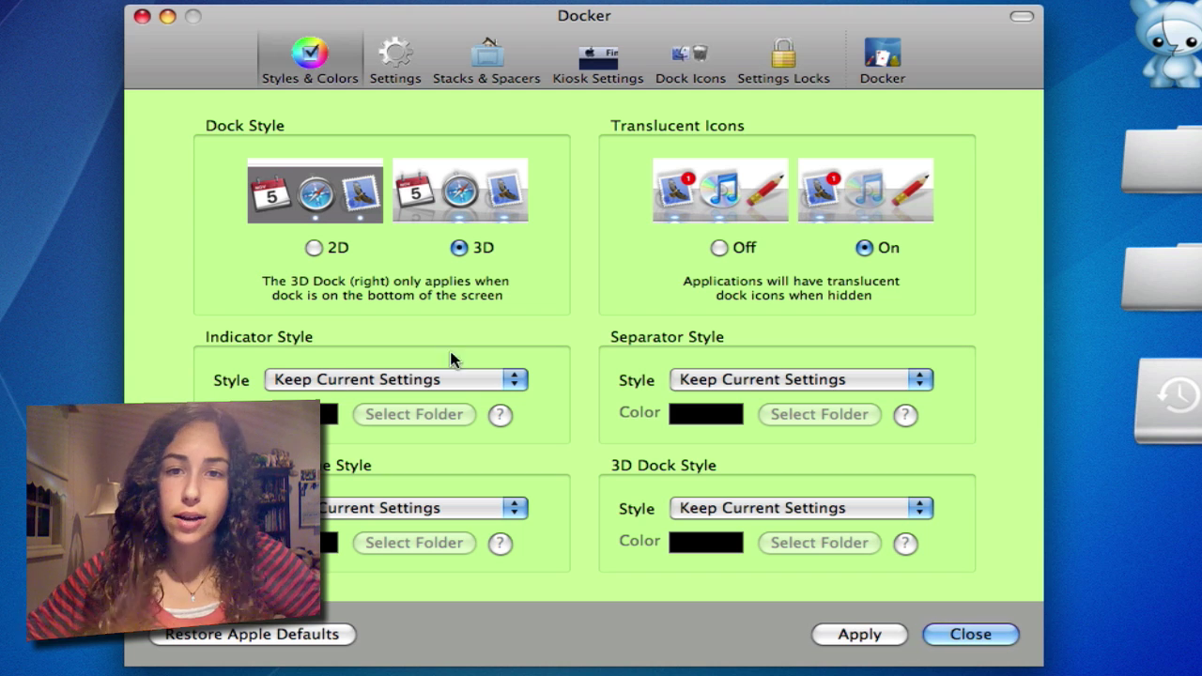
pyautogui.click(764, 379)
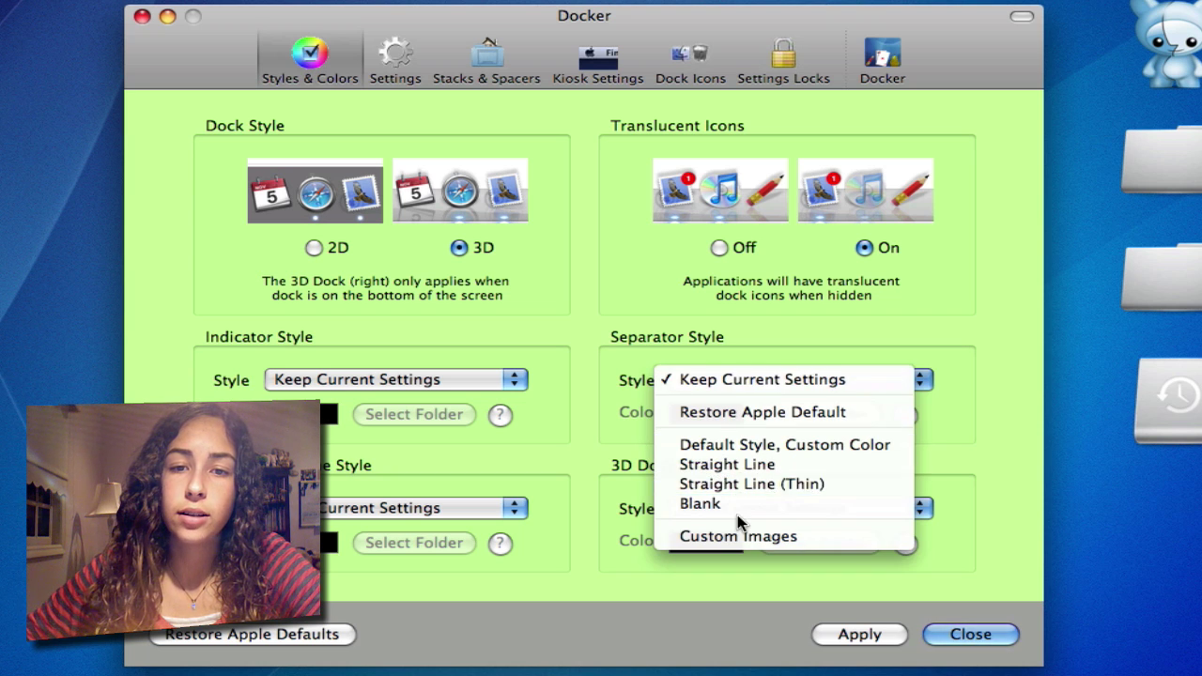
pyautogui.click(601, 470)
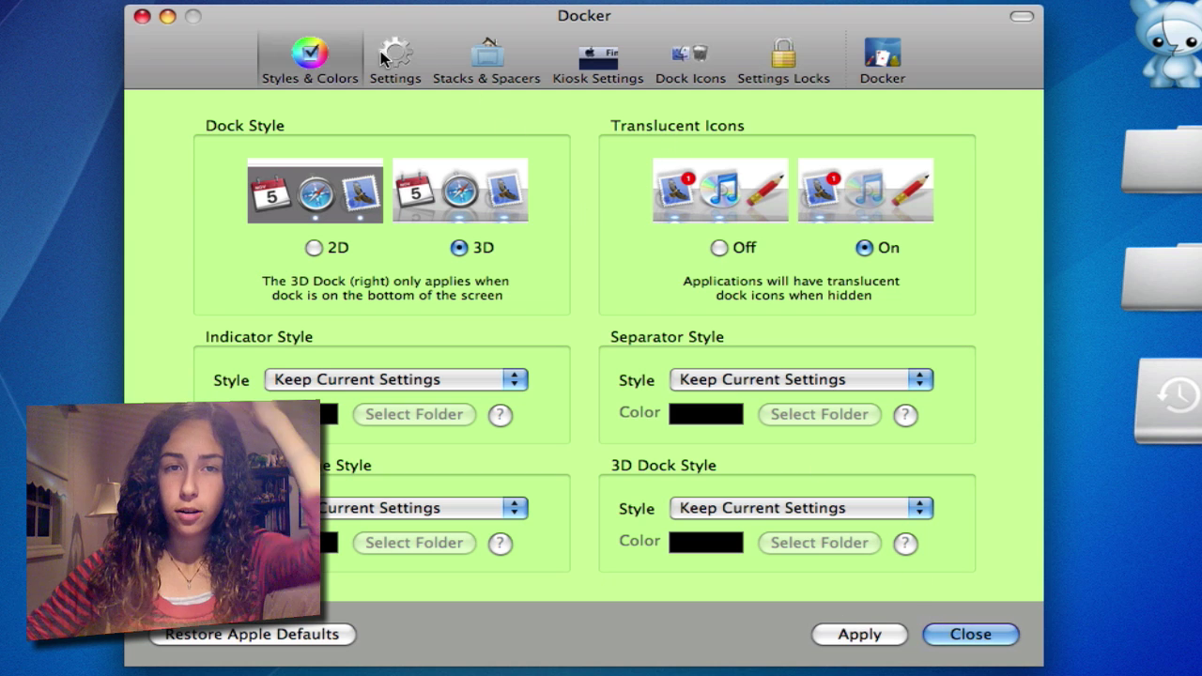
pyautogui.click(789, 508)
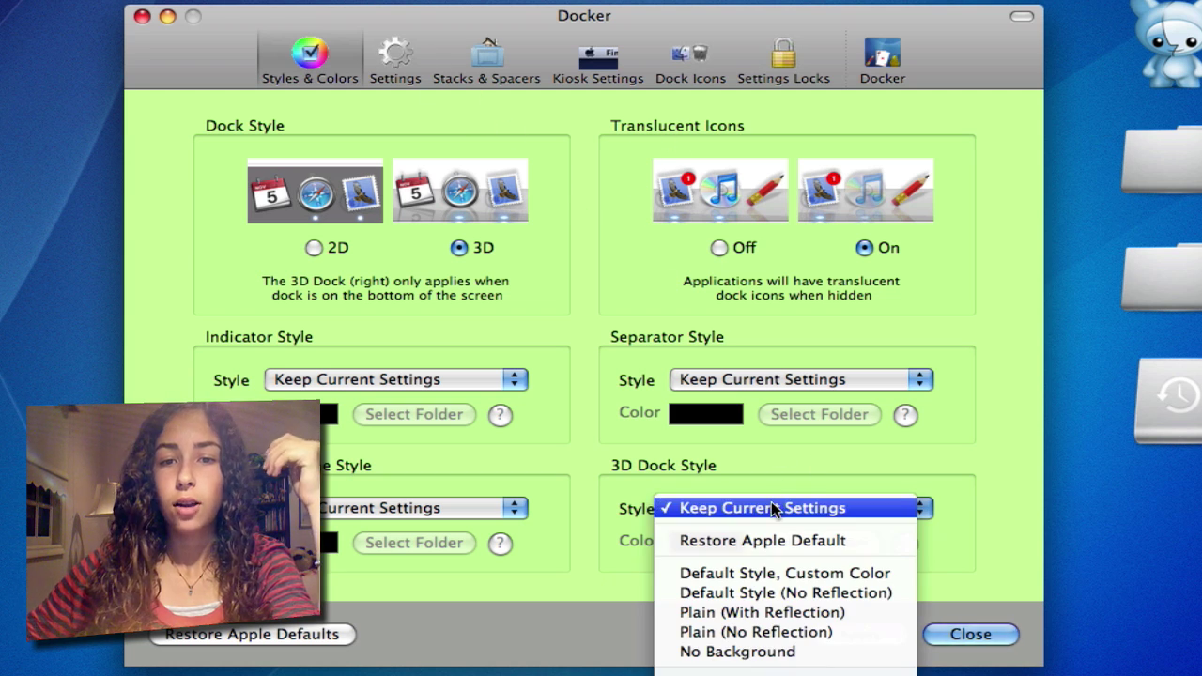
pyautogui.click(586, 488)
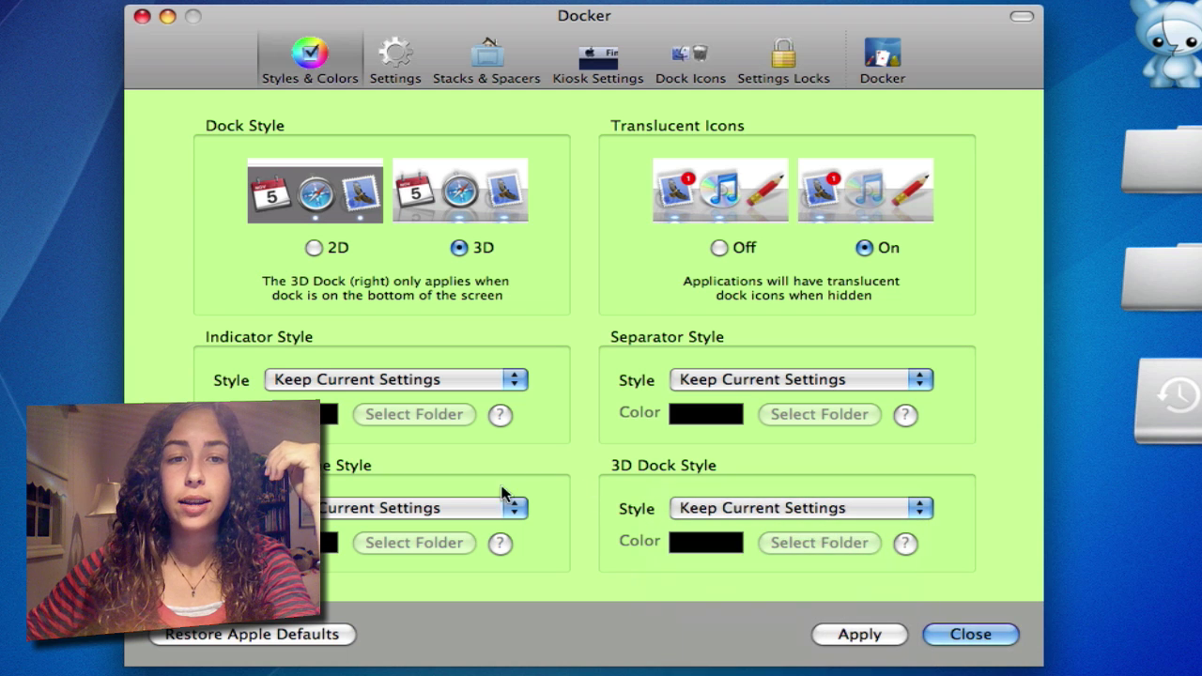
pyautogui.click(409, 508)
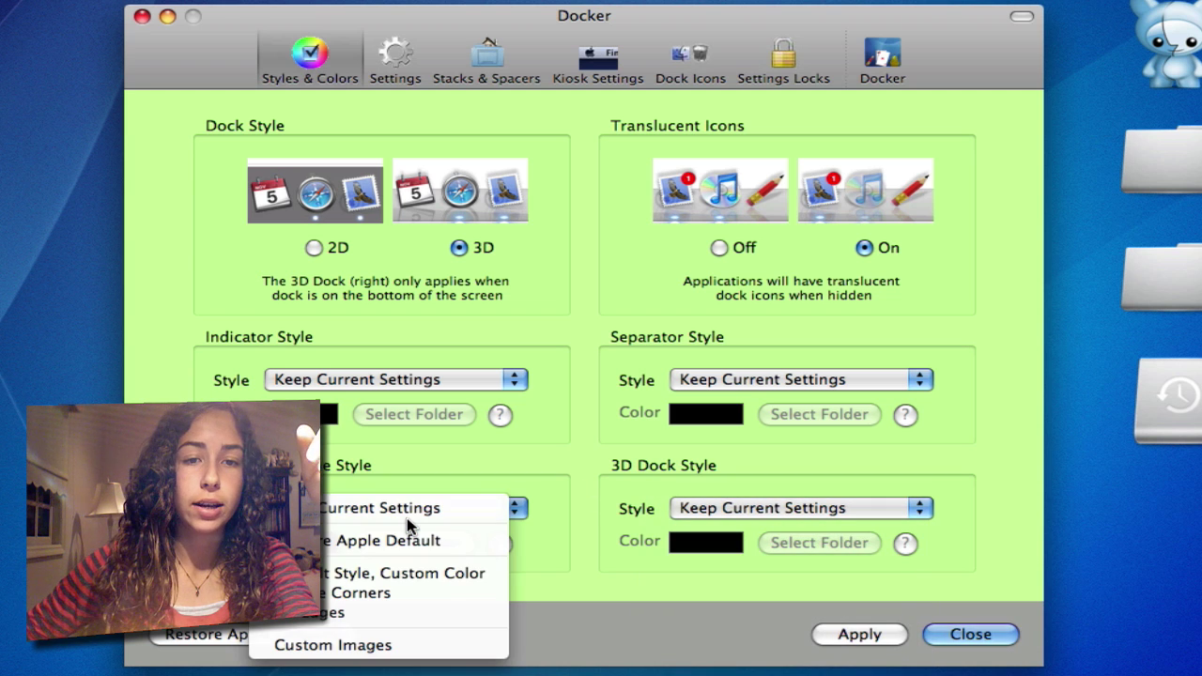
pyautogui.click(528, 451)
# Step: Show Docker's general Settings and examine the Dock position and alignment choices without changing them
pyautogui.click(396, 58)
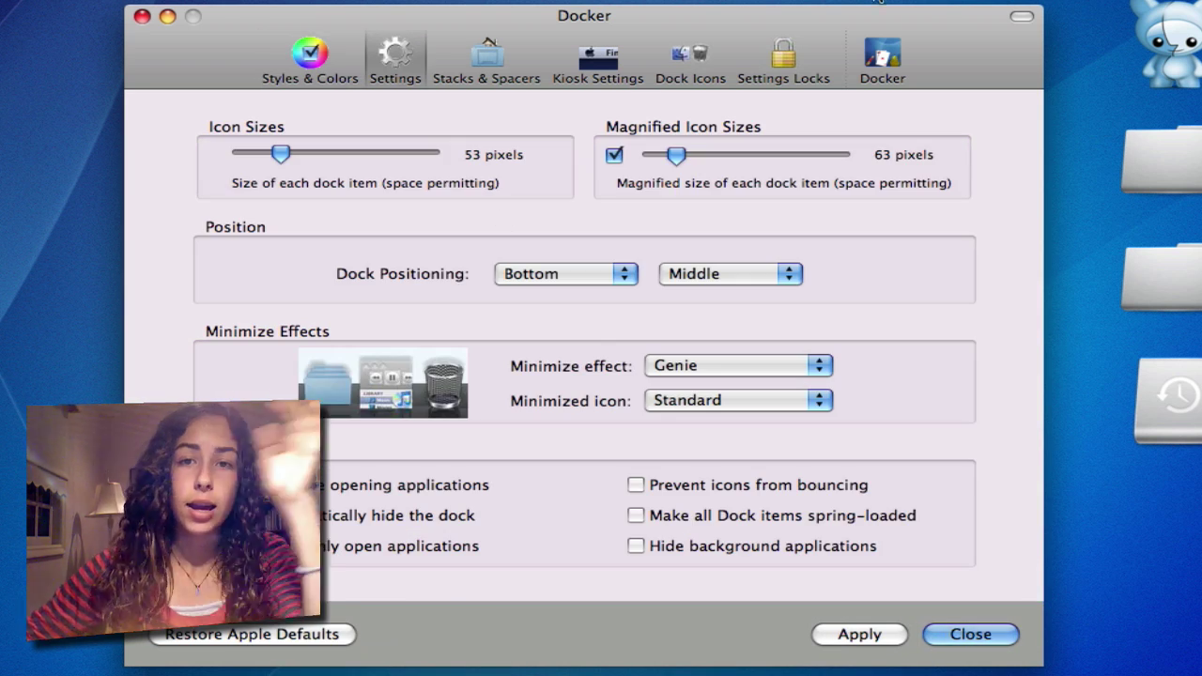
pyautogui.click(607, 271)
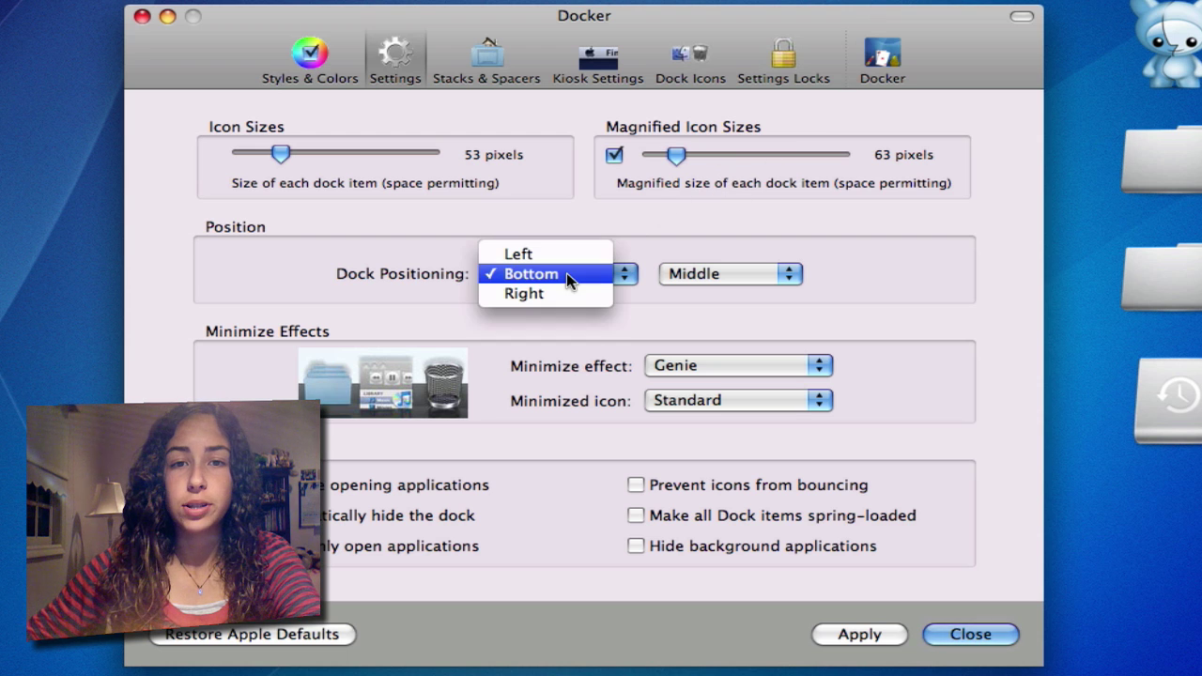
pyautogui.click(736, 272)
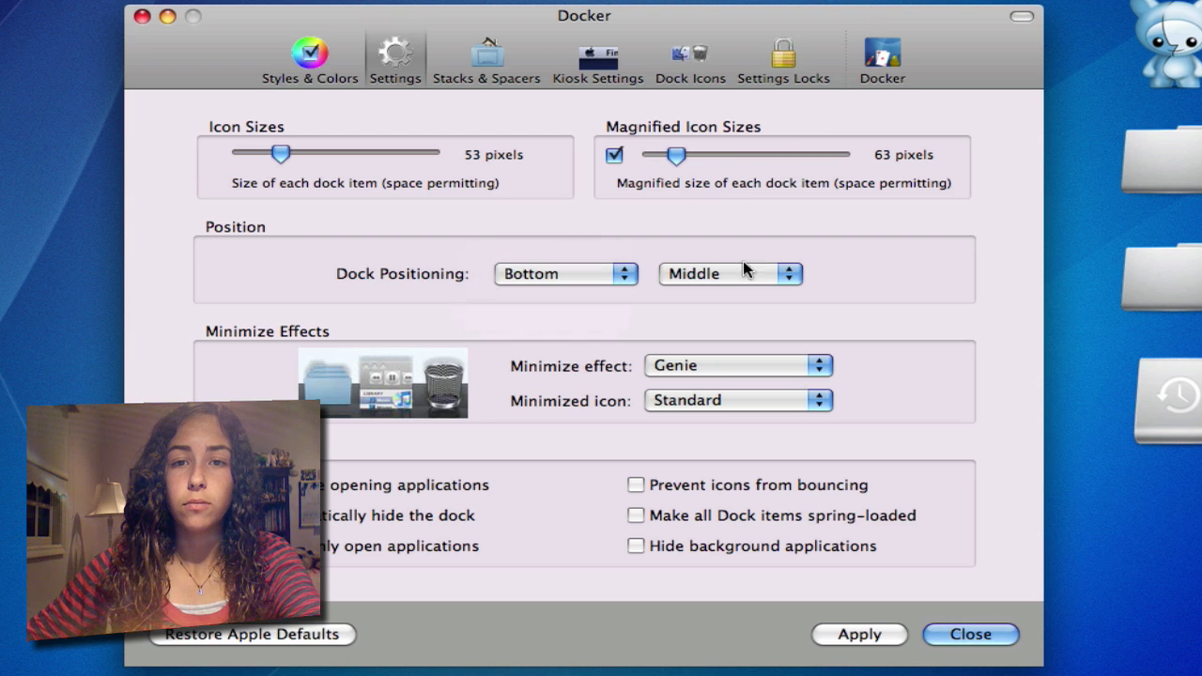
pyautogui.click(713, 273)
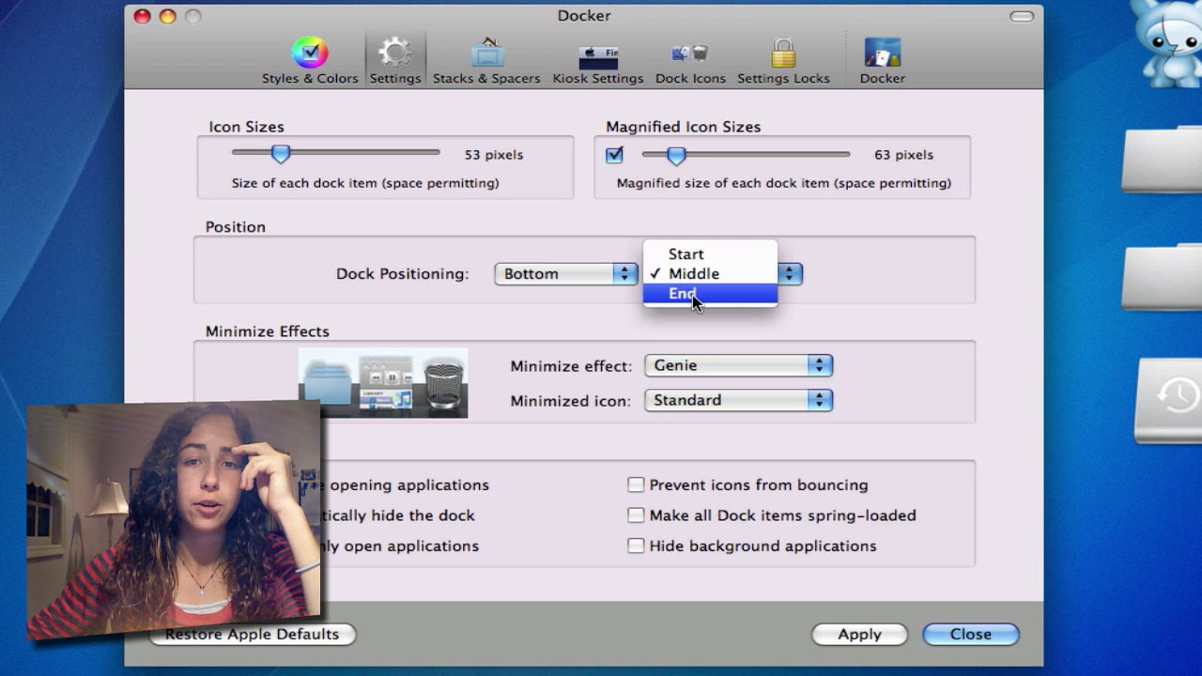
pyautogui.click(603, 237)
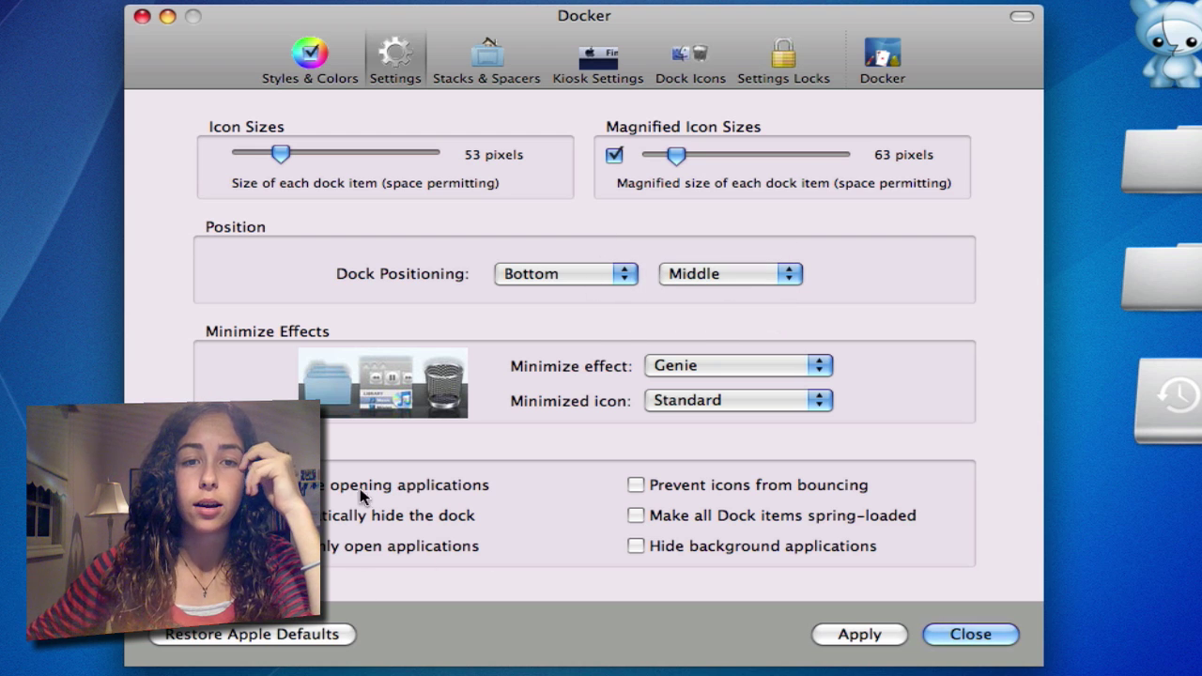
# Step: Look briefly through Docker's Stacks & Spacers, Kiosk Settings, Dock Icons and Settings Locks pages
pyautogui.click(507, 70)
pyautogui.click(582, 70)
pyautogui.click(691, 66)
pyautogui.click(783, 66)
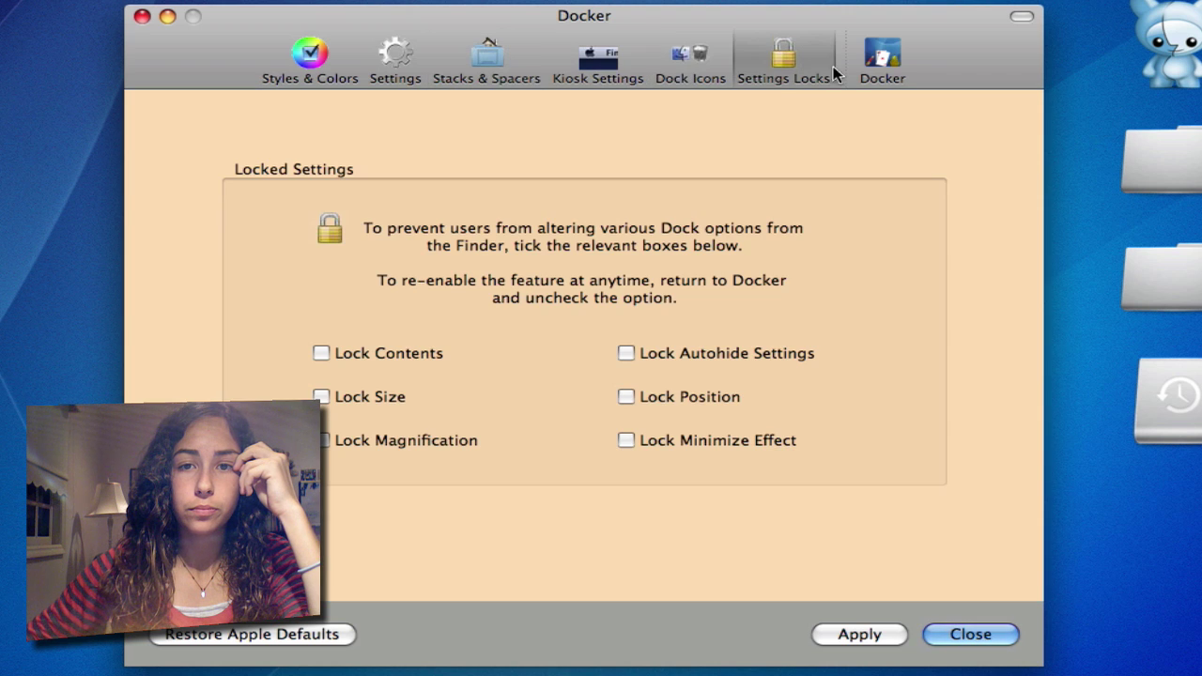
# Step: Examine the Stack Item Highlighting choices under Stacks & Spacers, keep it On, and view the downloads stack in the Dock
pyautogui.click(485, 75)
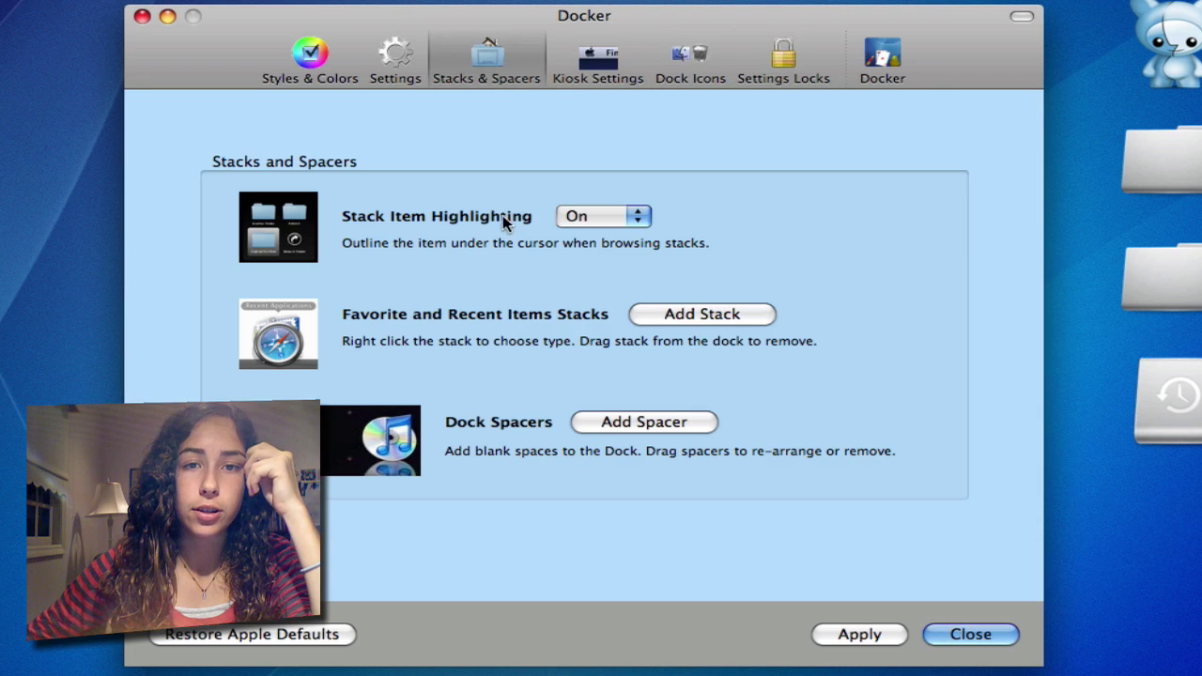
pyautogui.click(585, 218)
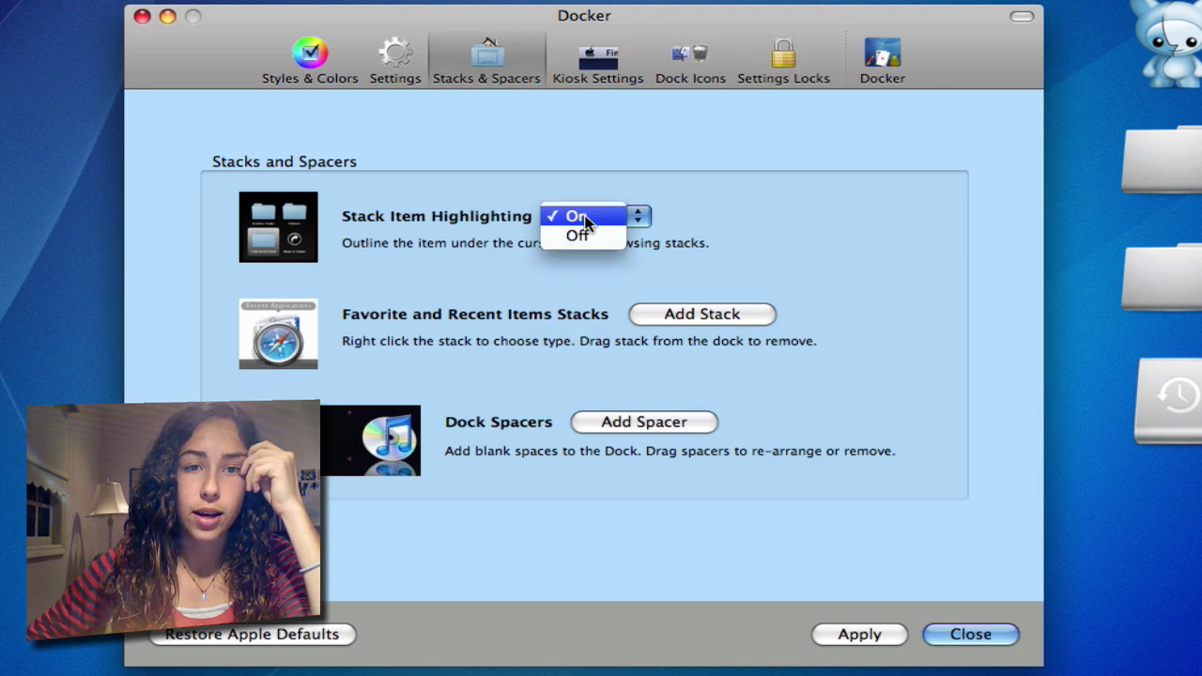
pyautogui.click(584, 218)
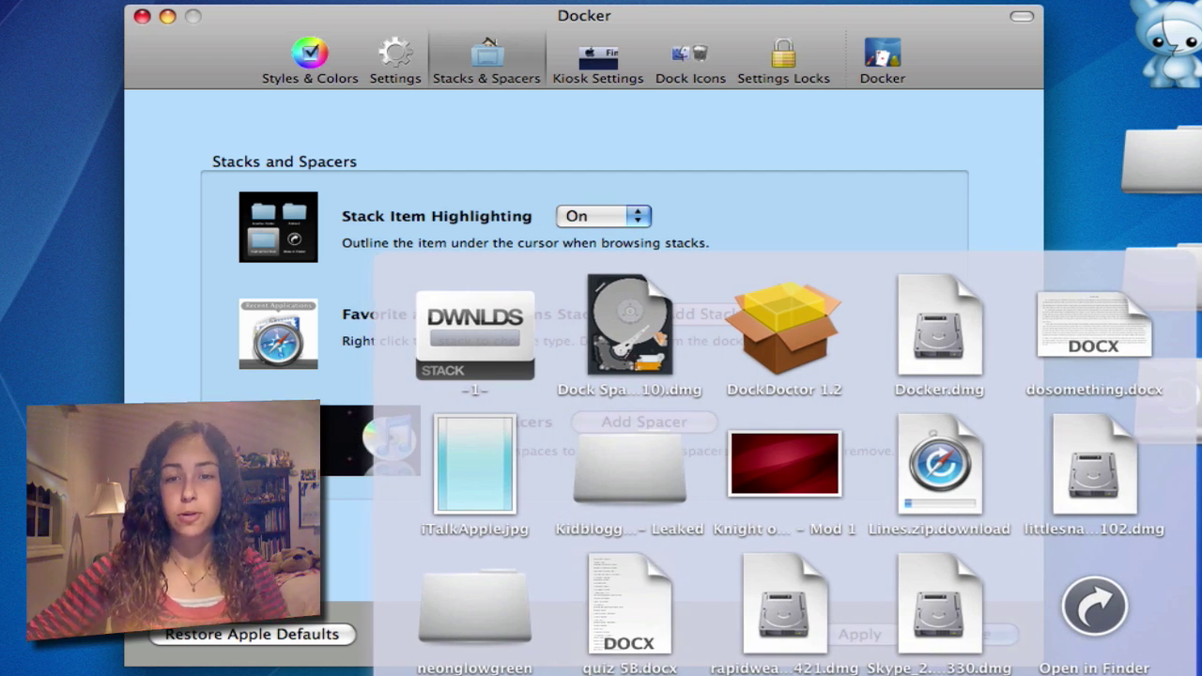
pyautogui.click(501, 636)
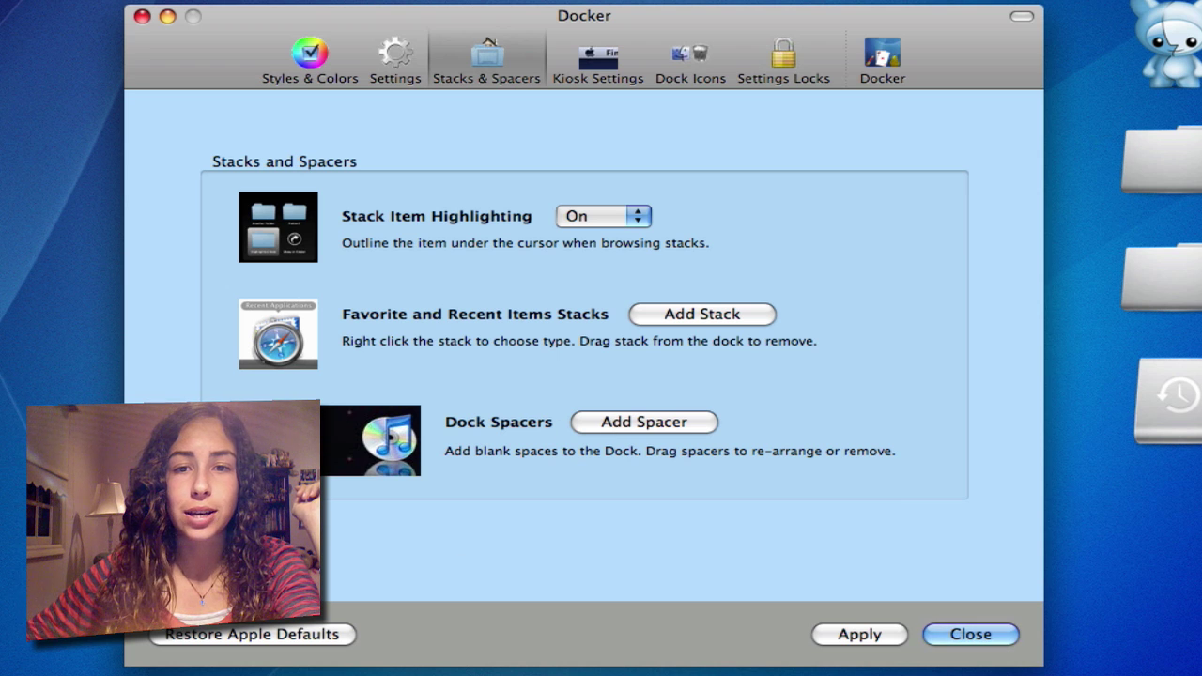
# Step: Review the Finder menubar visibility, replaceable Dock icons and lock options in Docker, and close the application
pyautogui.click(607, 67)
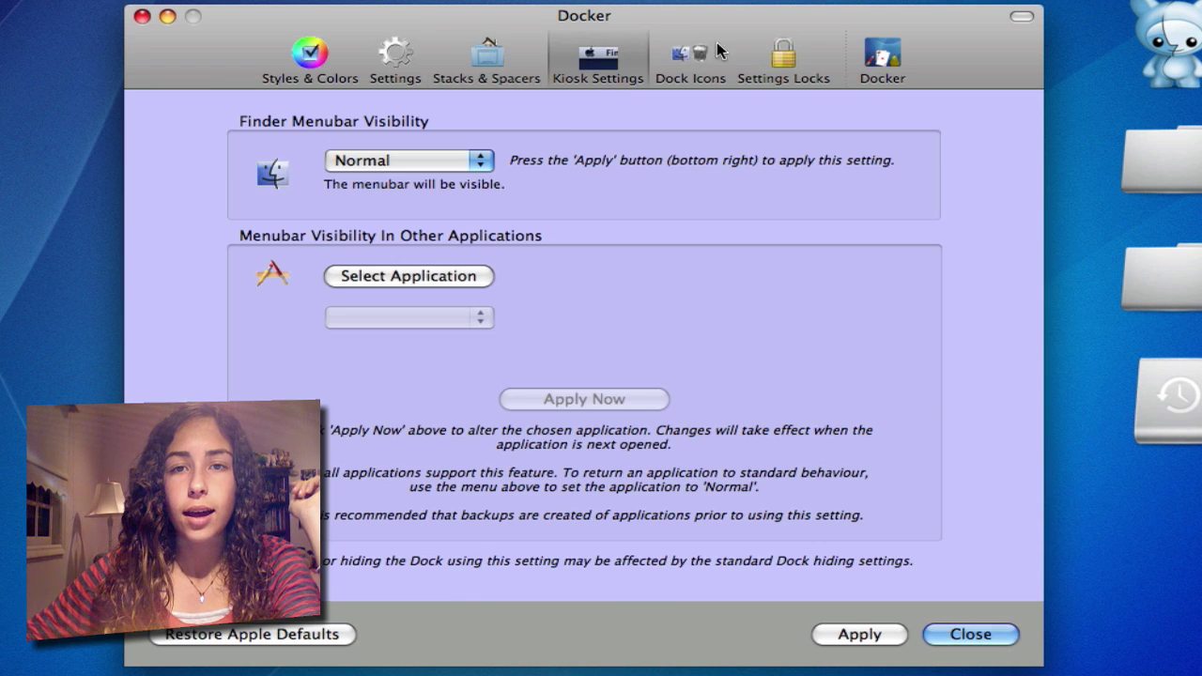
pyautogui.click(697, 64)
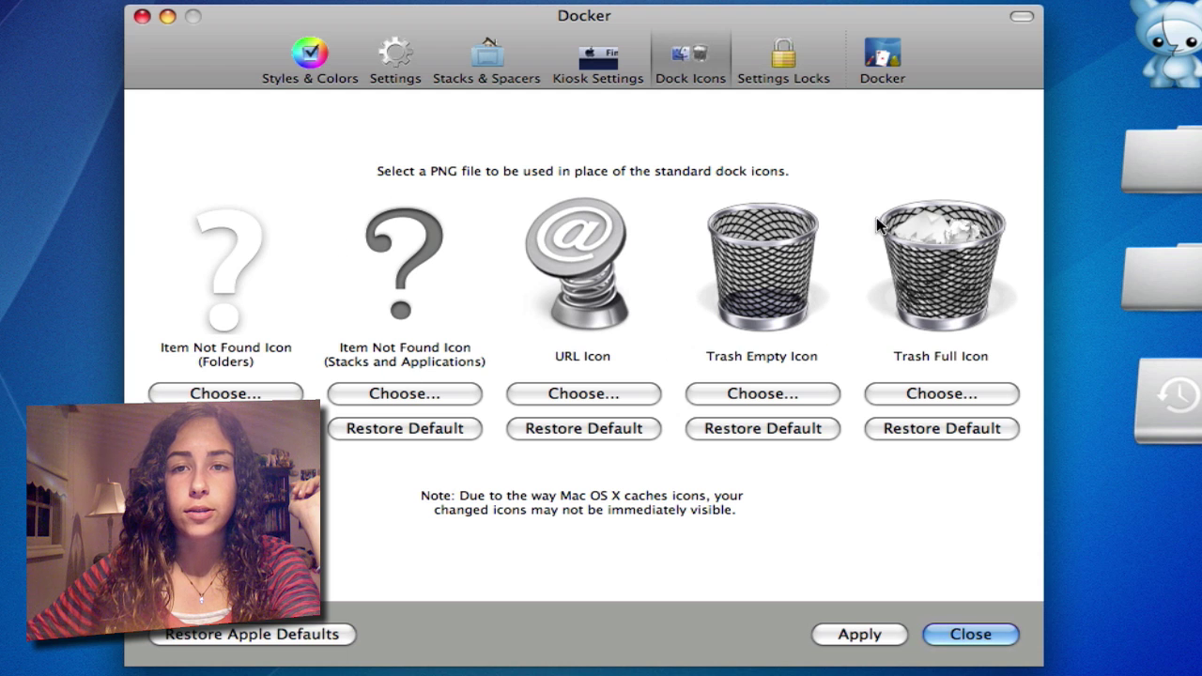
pyautogui.click(789, 57)
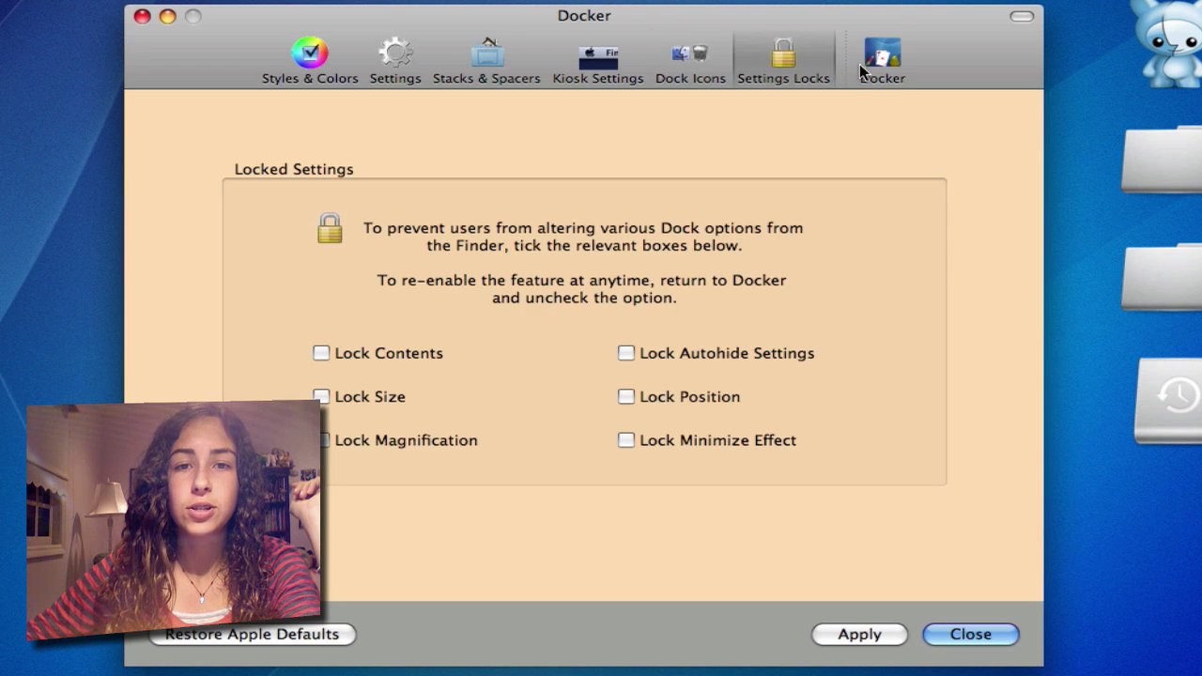
pyautogui.click(271, 79)
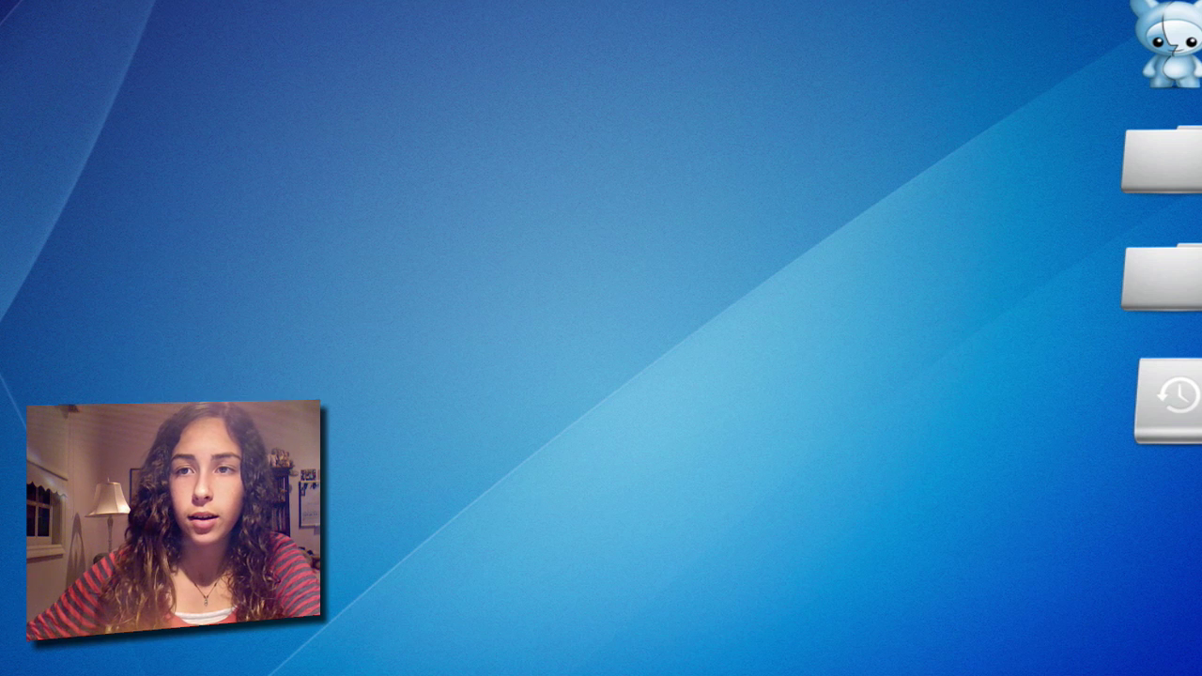
# Step: Search Spotlight for "sup" and launch the SuperDocker application
pyautogui.press('super+space')
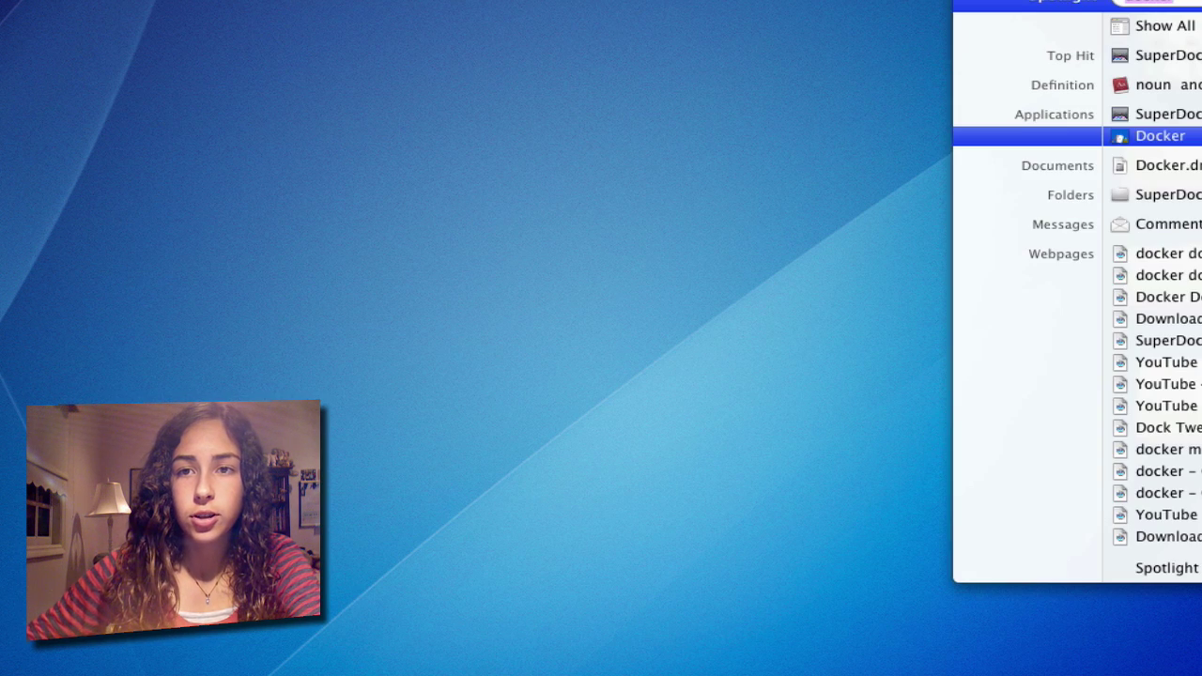
pyautogui.write('sup')
pyautogui.press('Return')
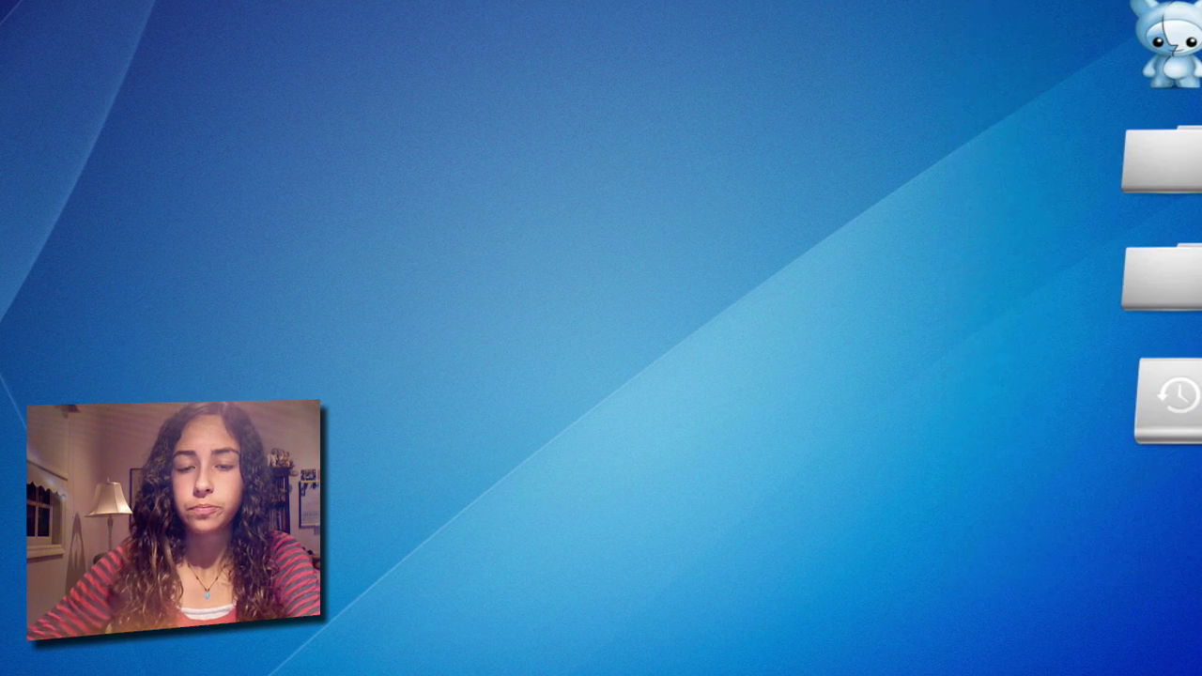
pyautogui.moveTo(682, 24); pyautogui.dragTo(663, 23)
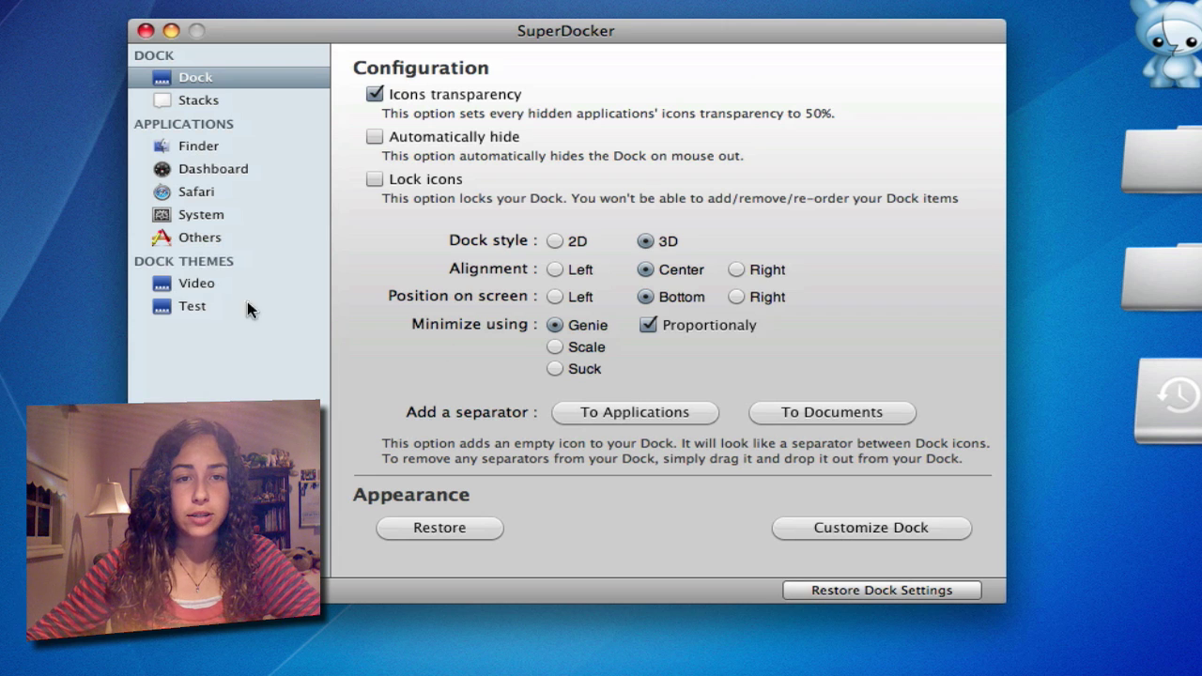
# Step: Preview the Video and Test dock themes in SuperDocker, return to the Dock configuration and quit the application
pyautogui.click(184, 281)
pyautogui.click(185, 301)
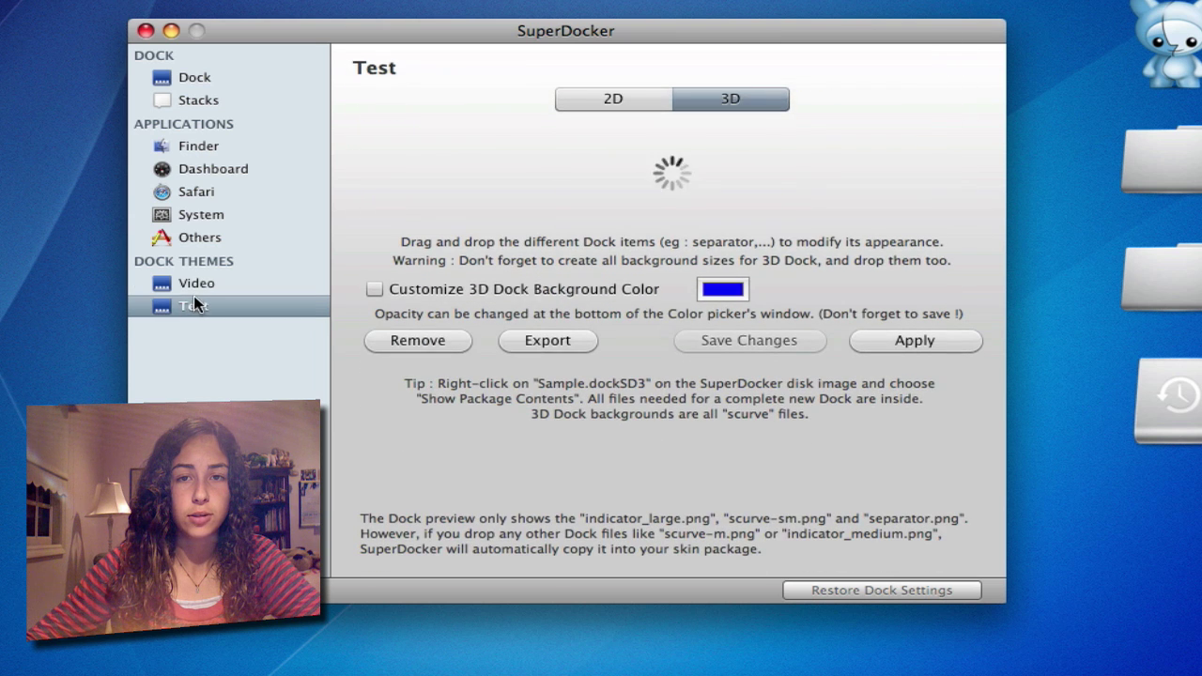
pyautogui.click(198, 287)
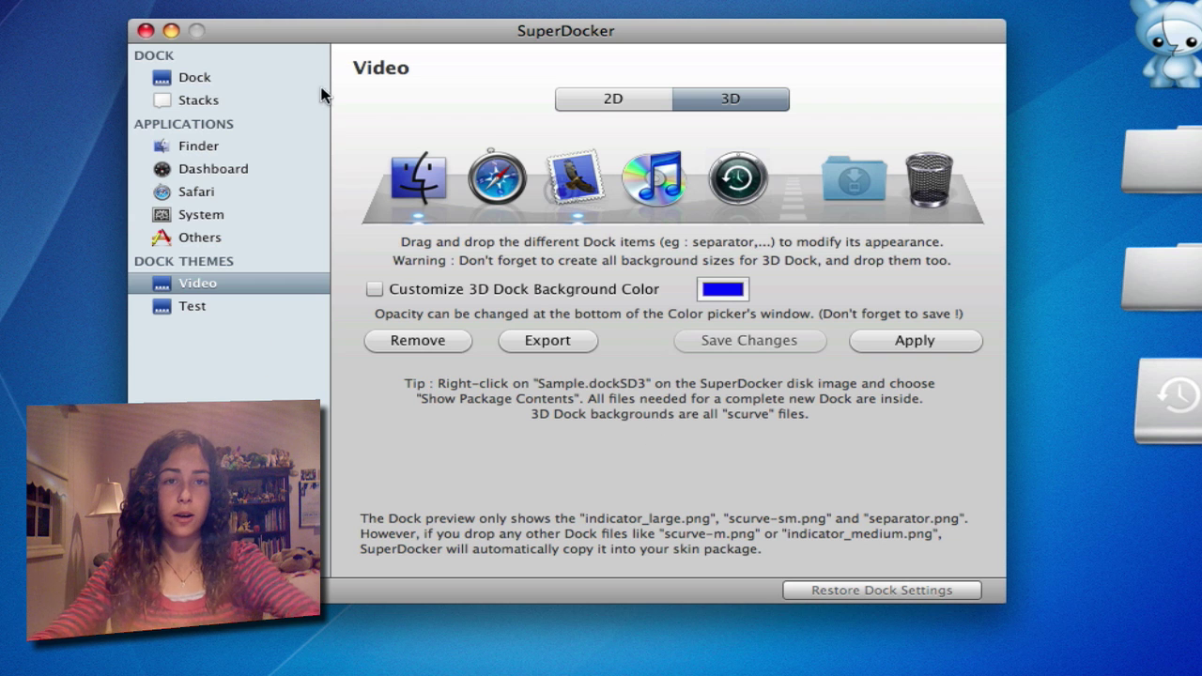
pyautogui.click(212, 82)
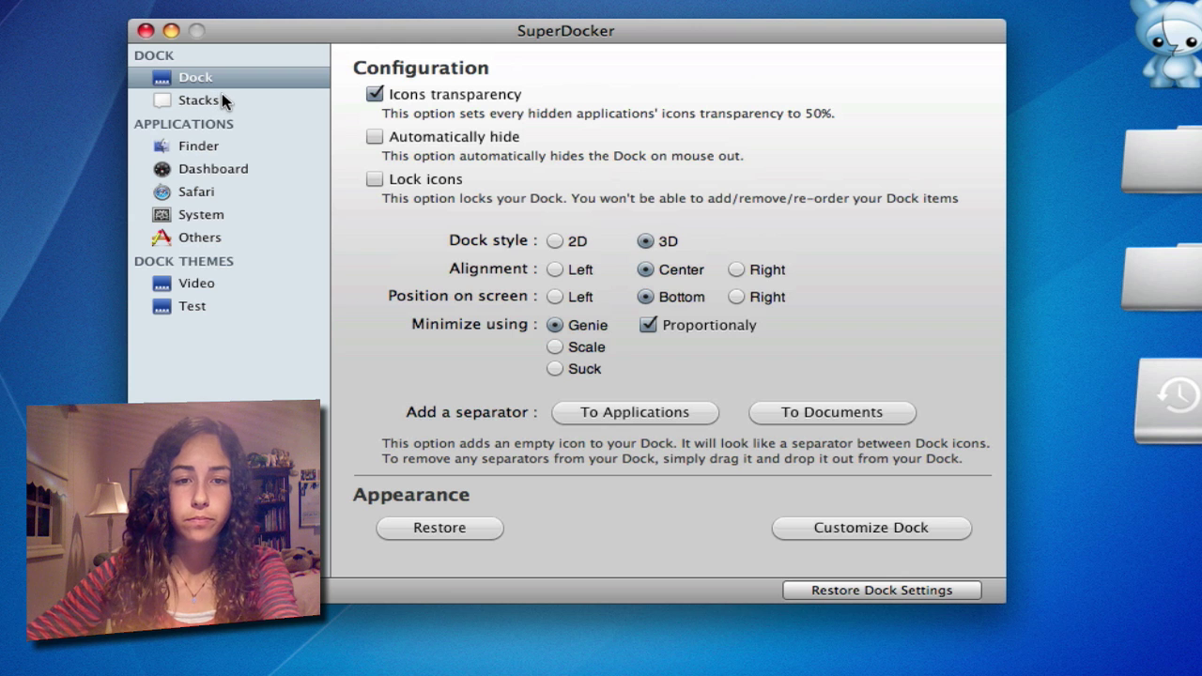
pyautogui.press('super+q')
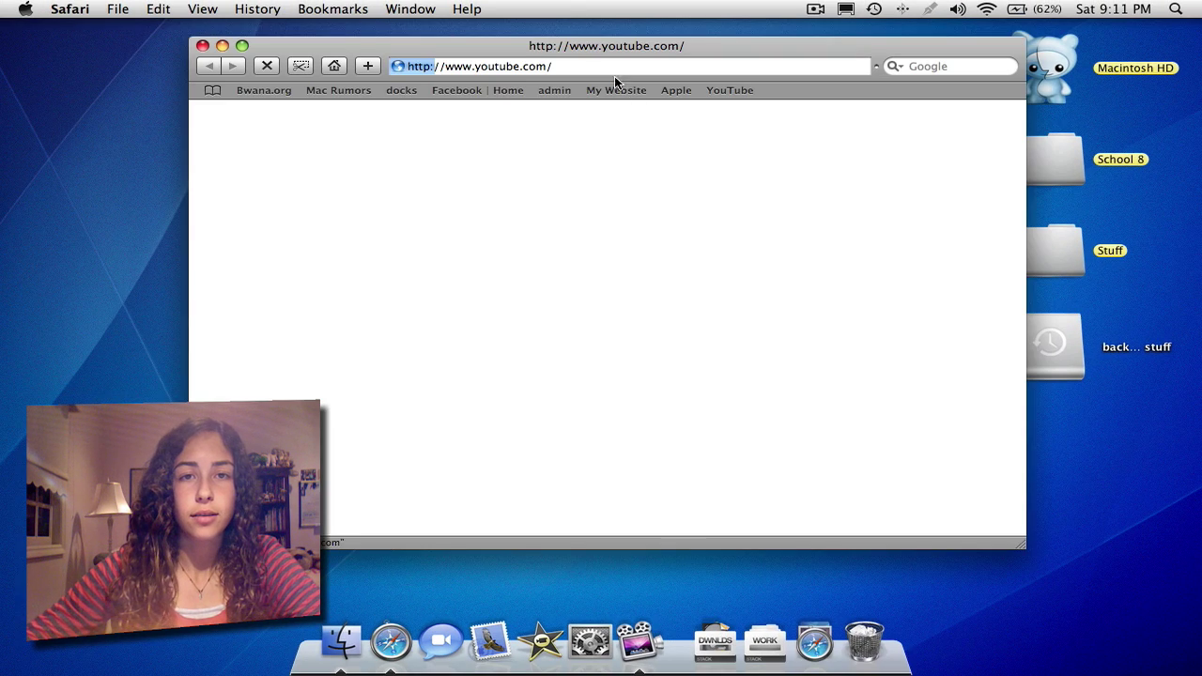
# Step: Reposition the Safari window and load leoparddocks.com from the suggested addresses
pyautogui.moveTo(532, 38); pyautogui.dragTo(493, 42)
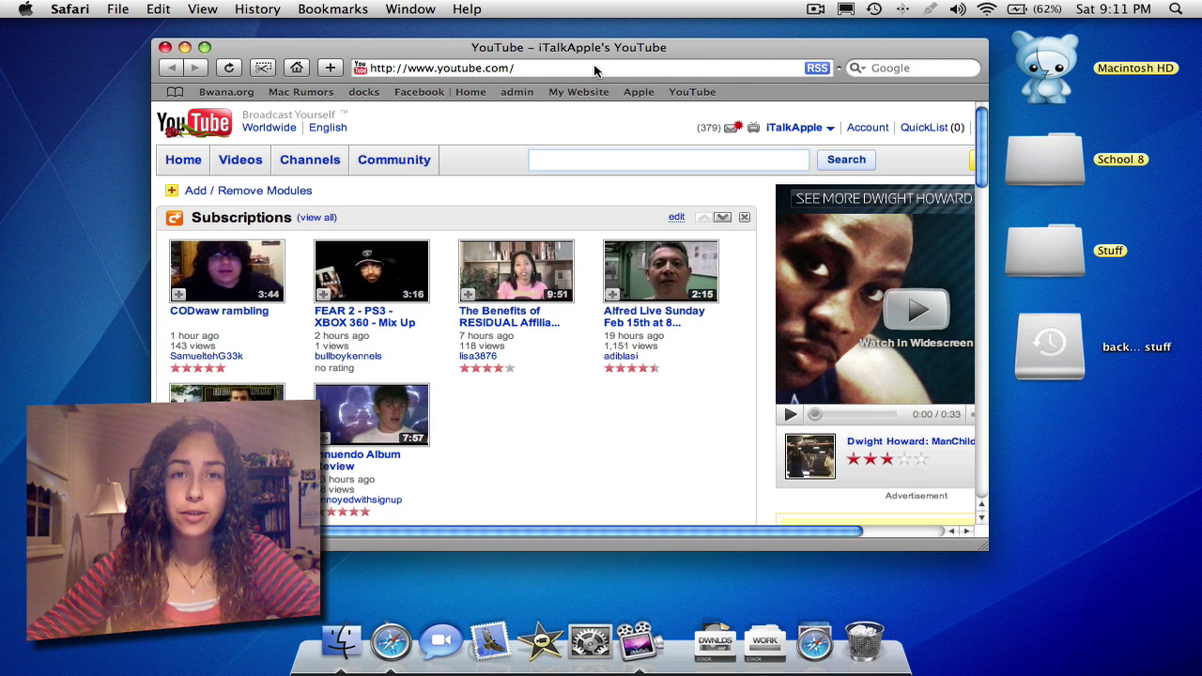
pyautogui.click(594, 63)
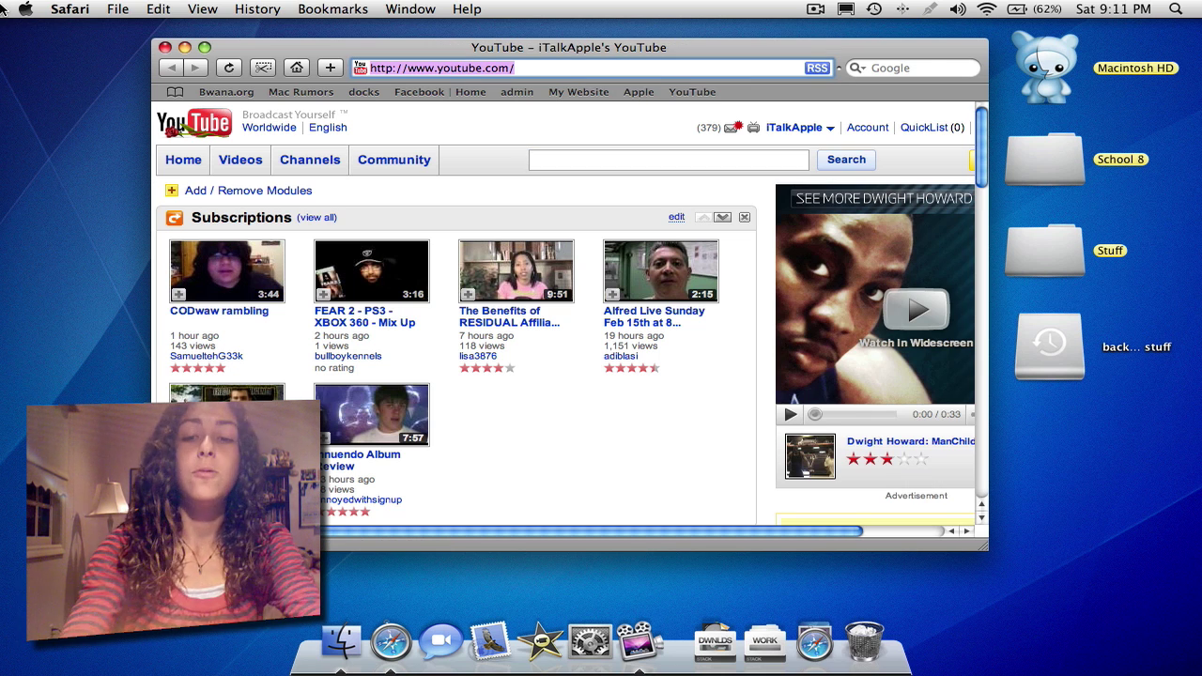
pyautogui.write('leoparddocks.net/')
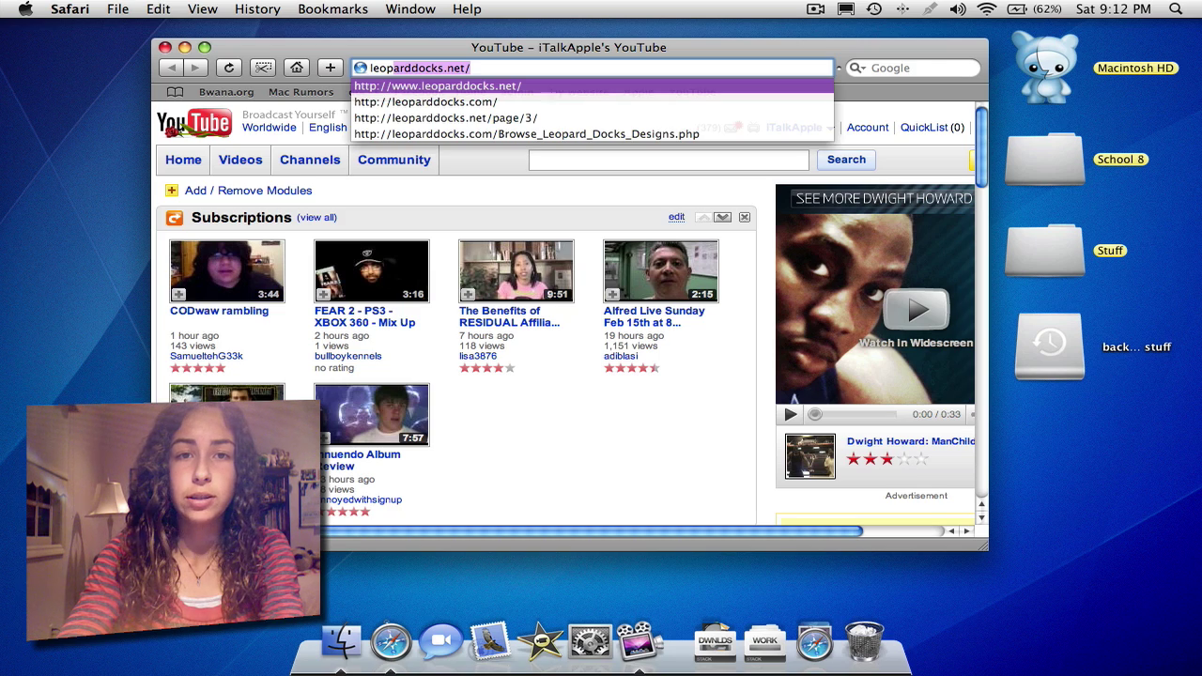
pyautogui.press('Down')
pyautogui.press('Return')
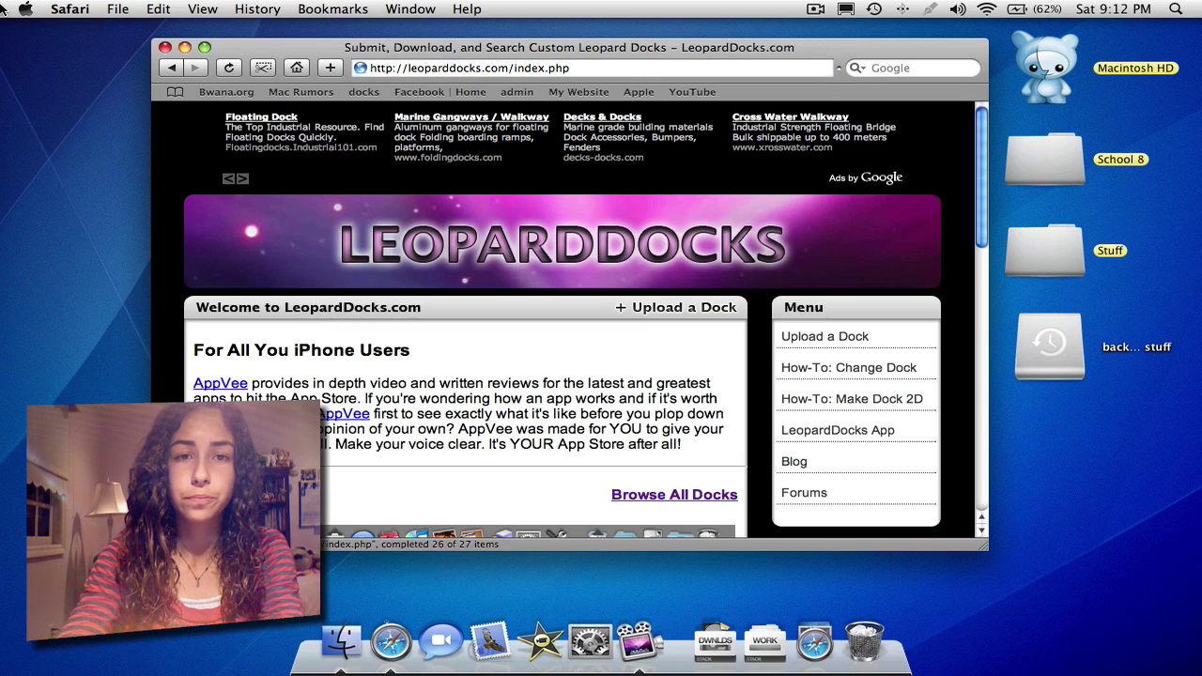
# Step: Browse the Latest Docks on the LeopardDocks.com home page and return to the page header
pyautogui.scroll(-10, 506, 228)
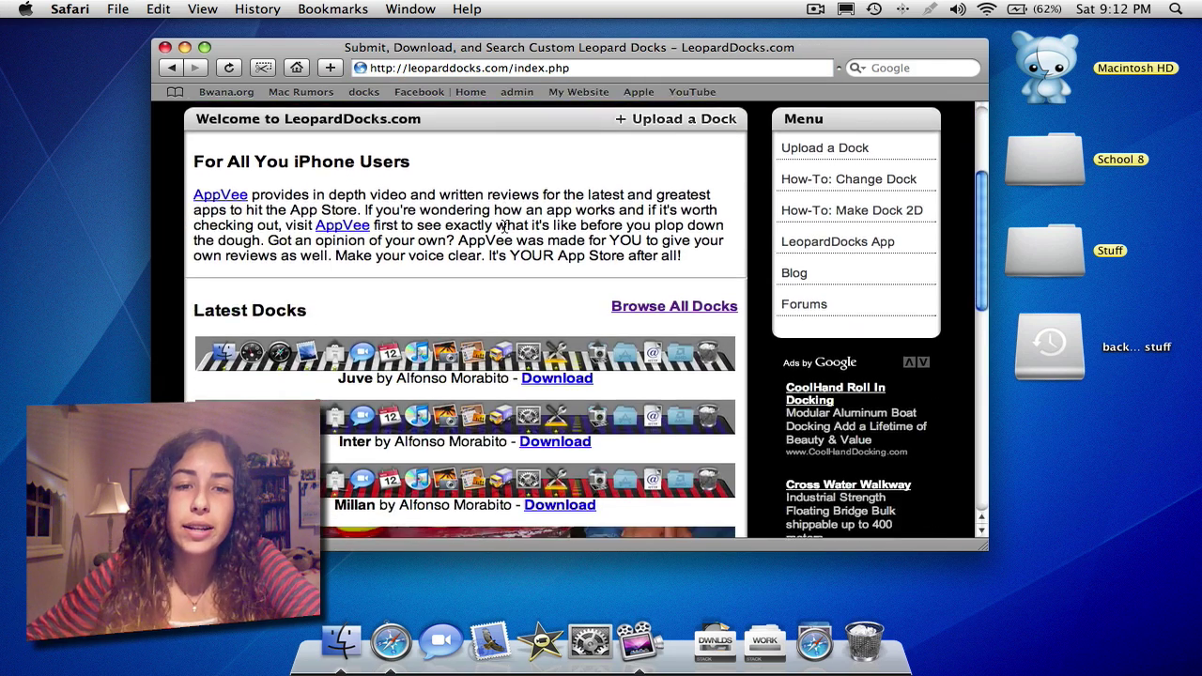
pyautogui.scroll(-1, 506, 228)
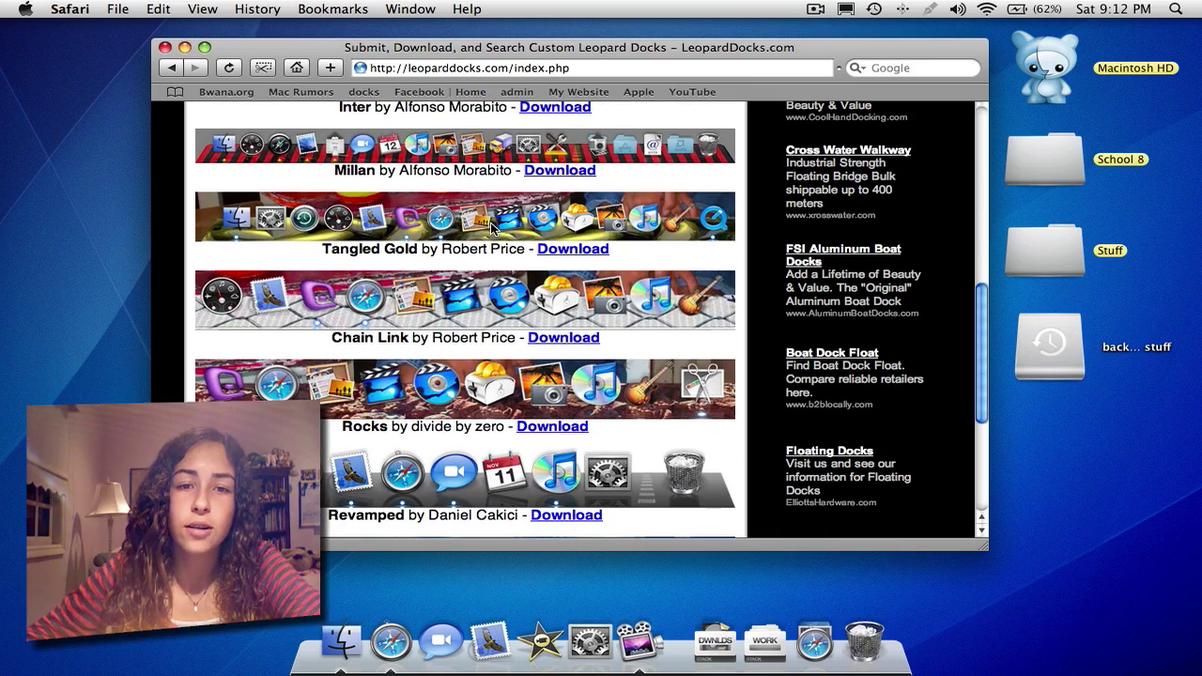
pyautogui.scroll(-5, 492, 229)
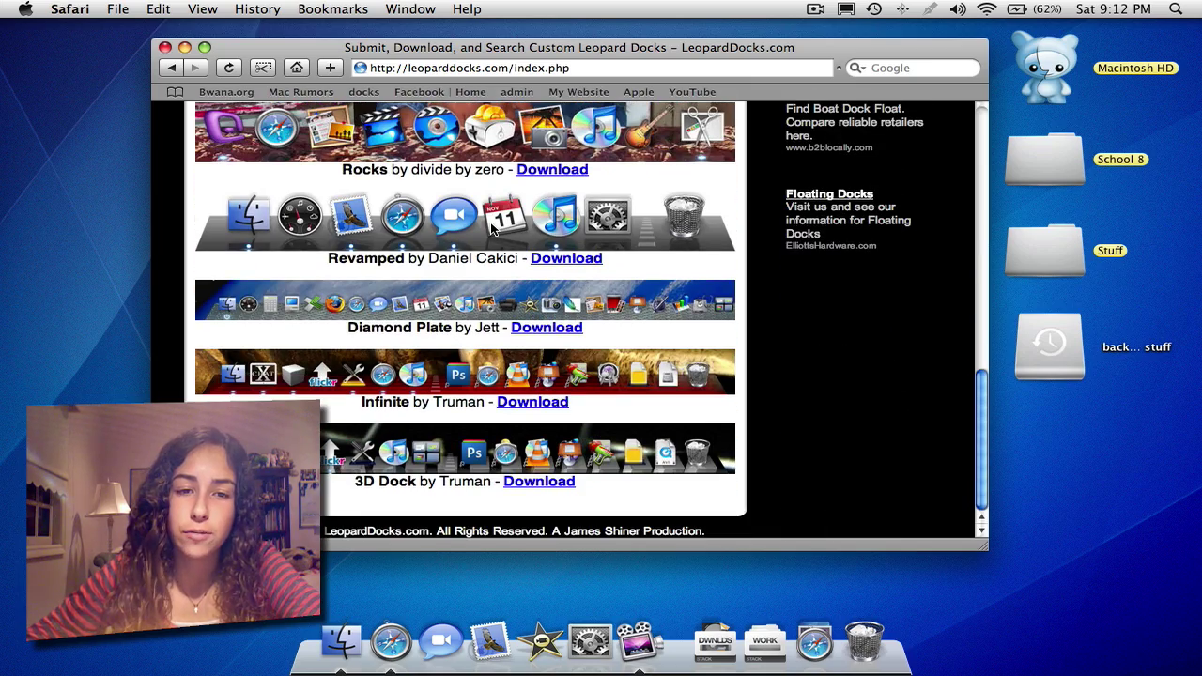
pyautogui.scroll(15, 475, 215)
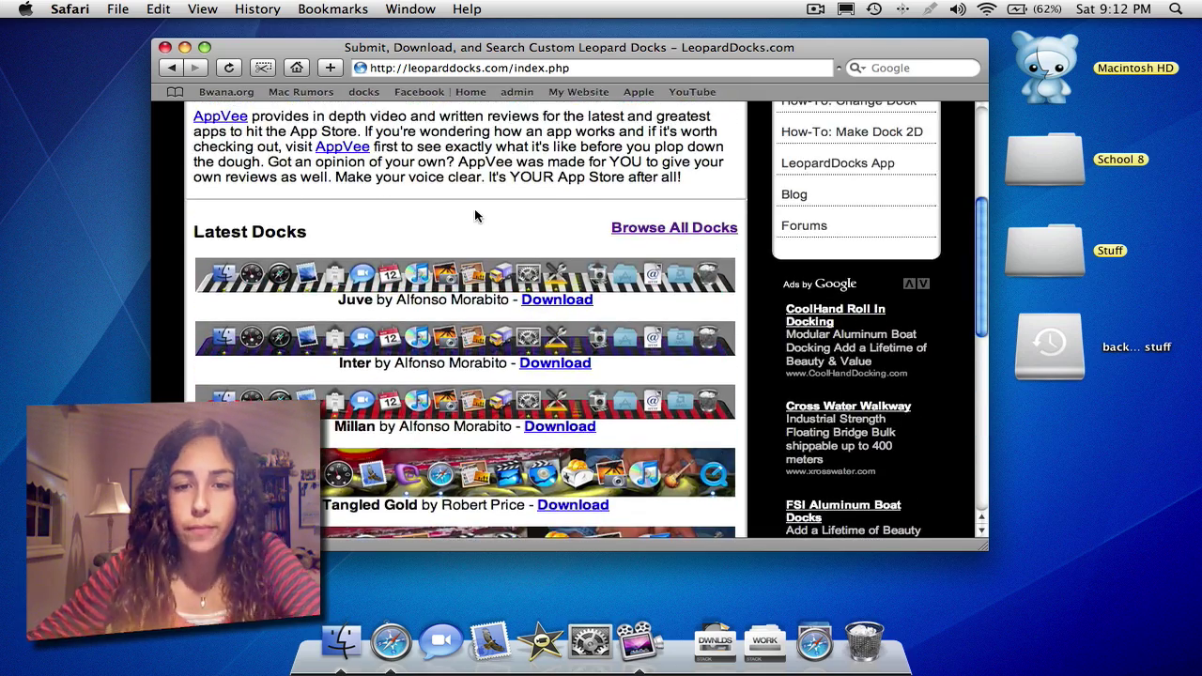
pyautogui.scroll(-3, 438, 241)
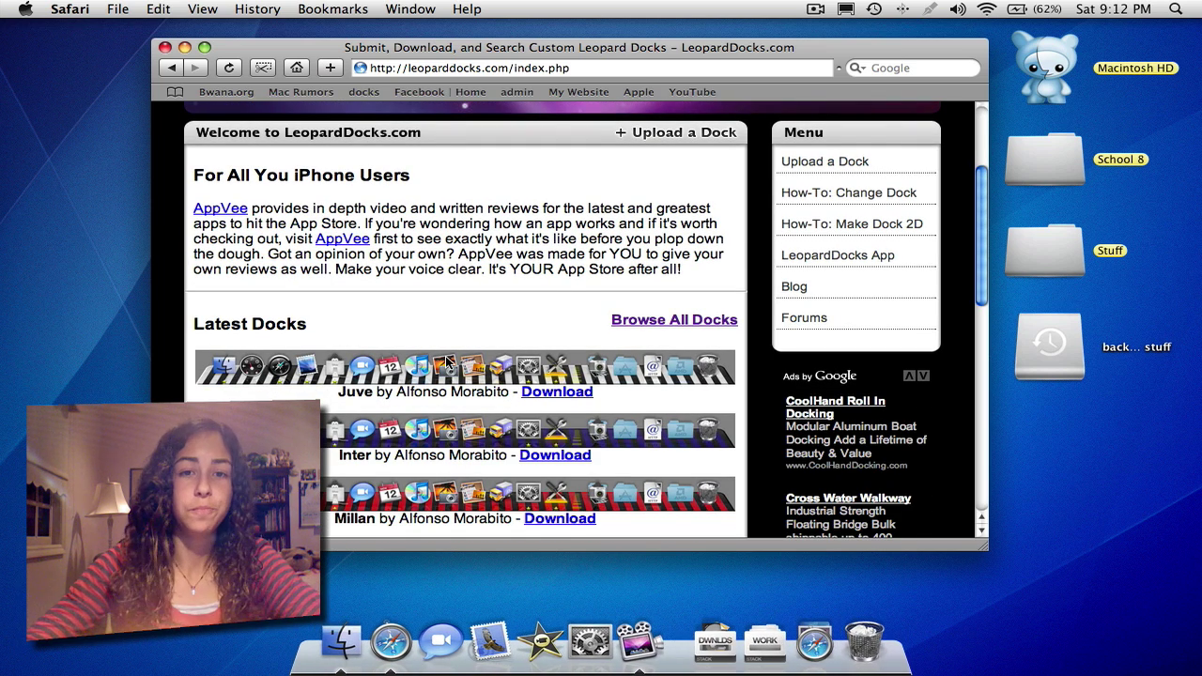
pyautogui.scroll(-3, 447, 363)
pyautogui.scroll(5, 440, 355)
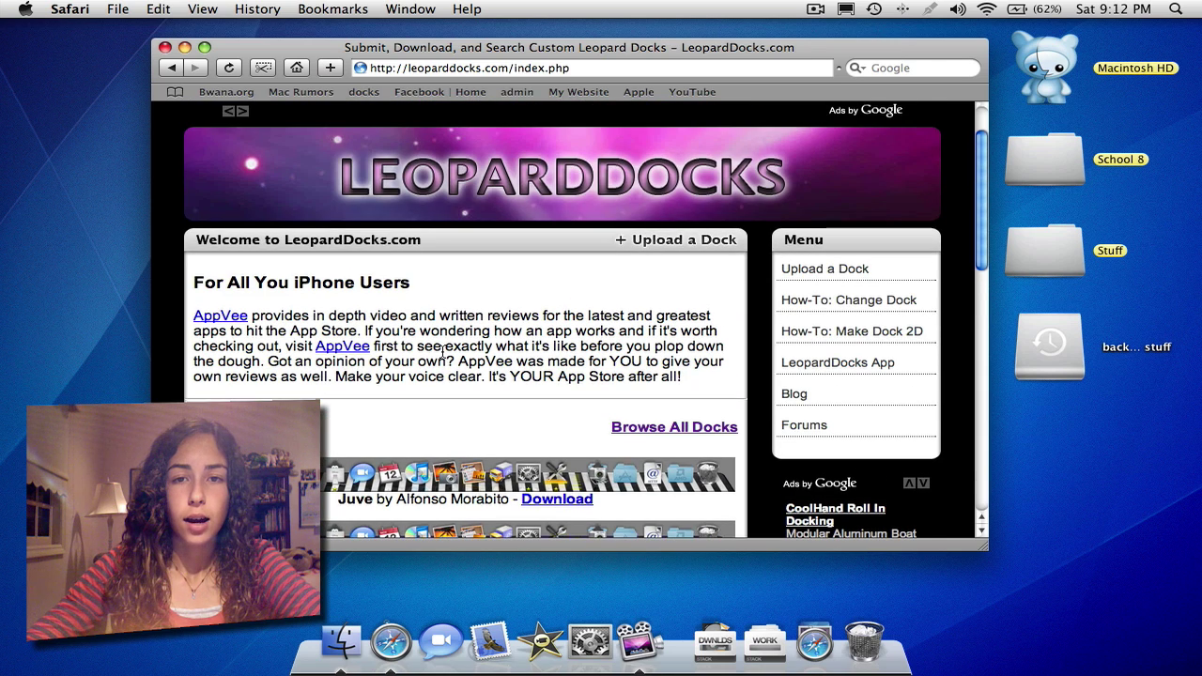
pyautogui.scroll(2, 443, 352)
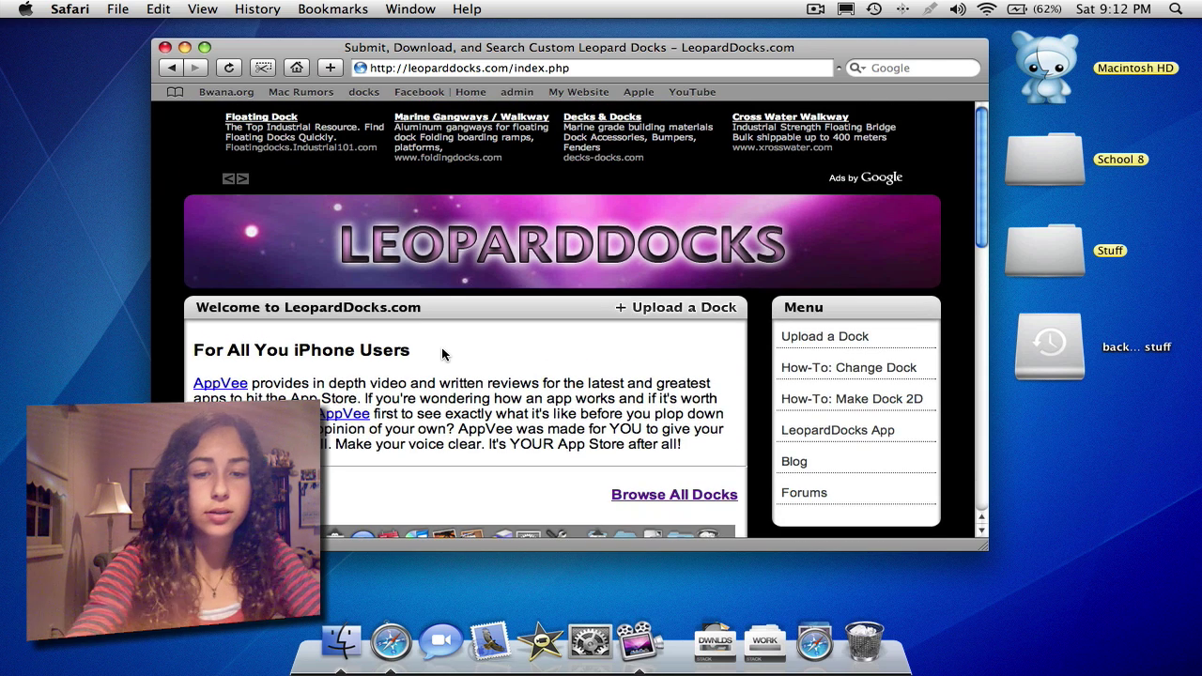
pyautogui.press('super+t')
pyautogui.write('leop')
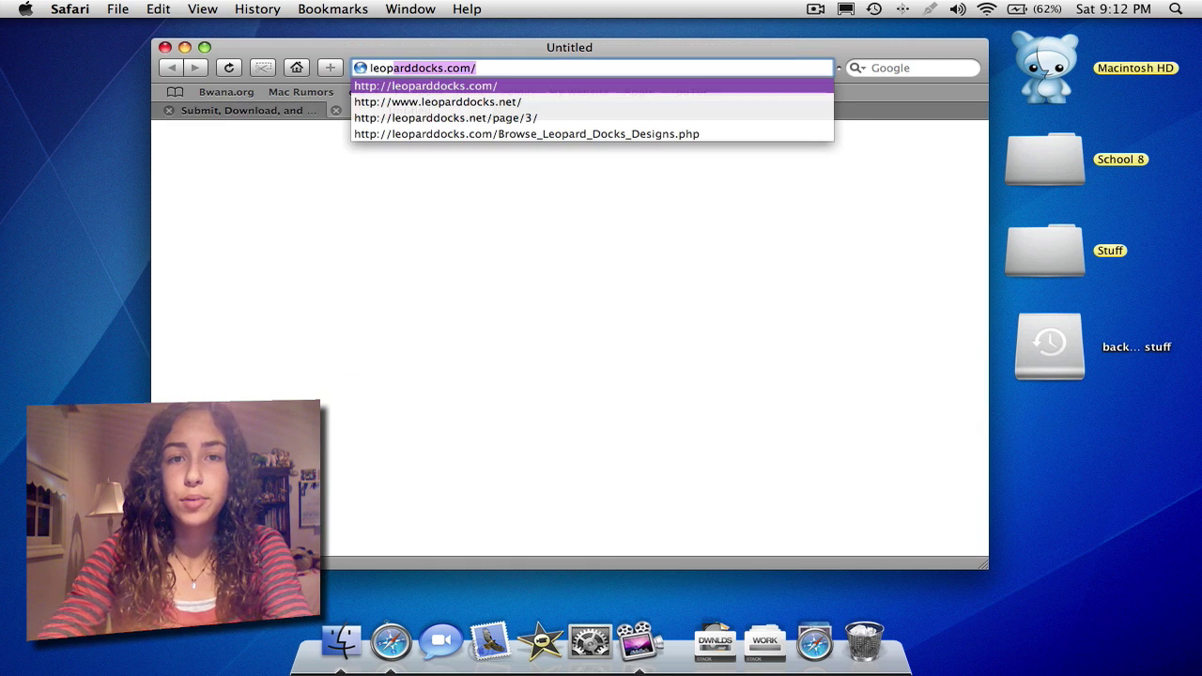
pyautogui.press('Down')
pyautogui.press('Return')
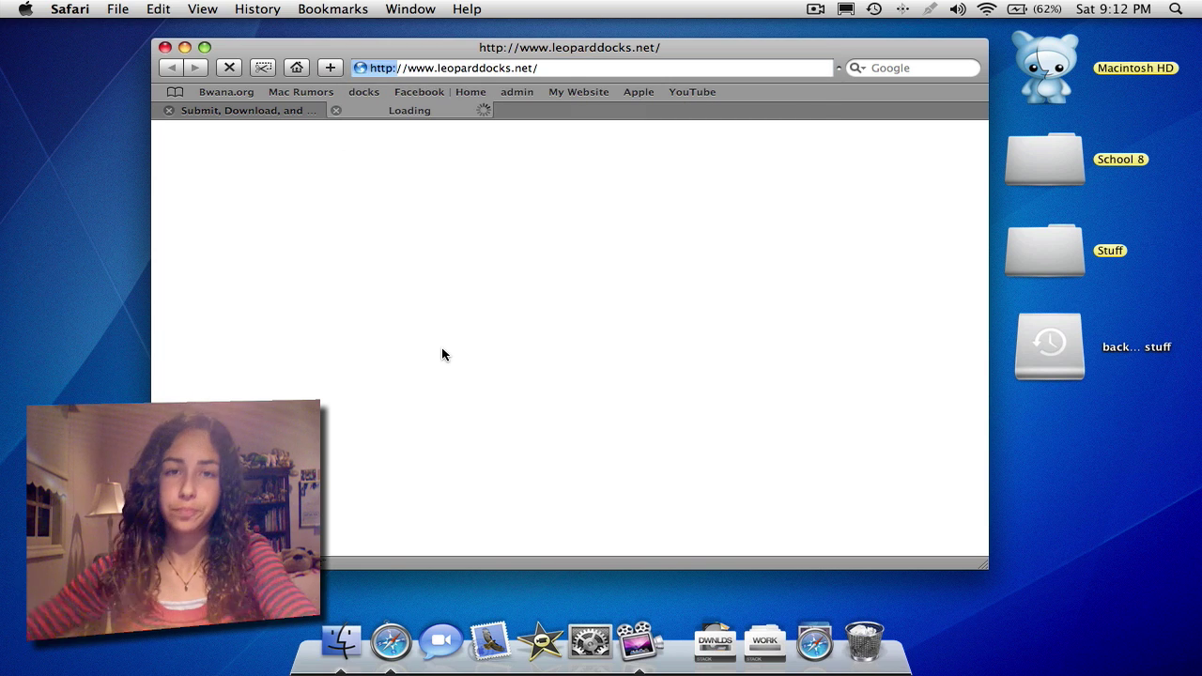
pyautogui.scroll(-15, 464, 259)
pyautogui.scroll(-10, 467, 259)
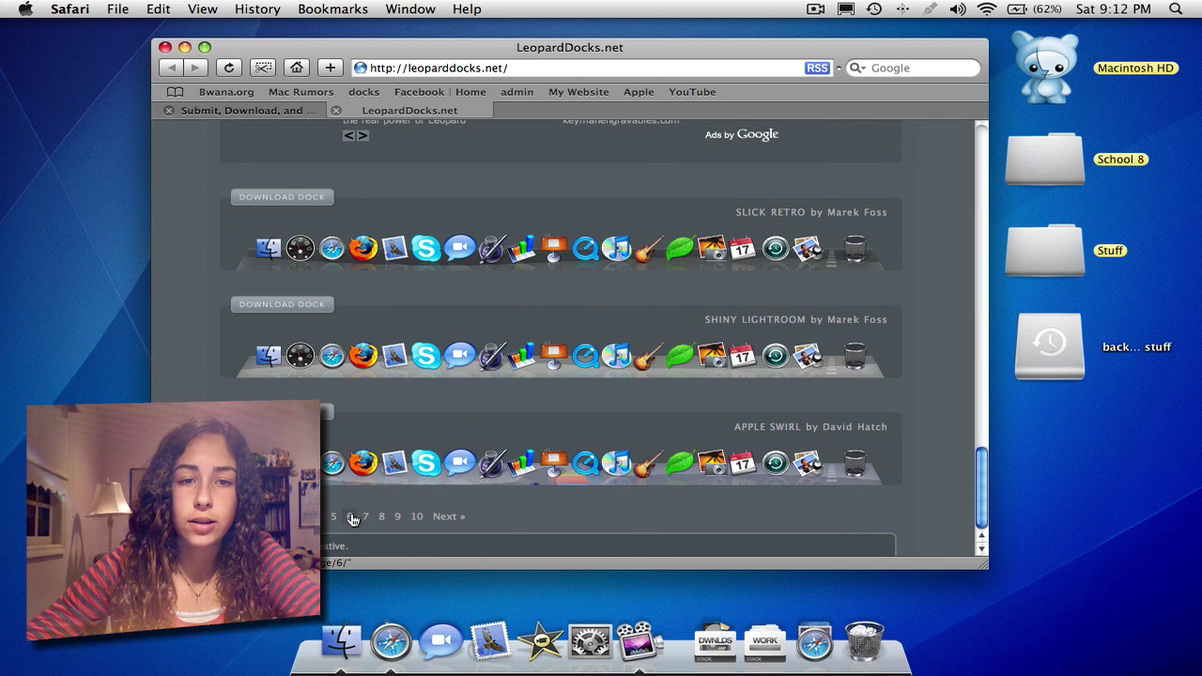
# Step: Open page 6 of the LeopardDocks.net listing, browse its downloadable docks and return to the page header
pyautogui.click(353, 521)
pyautogui.scroll(-1, 458, 532)
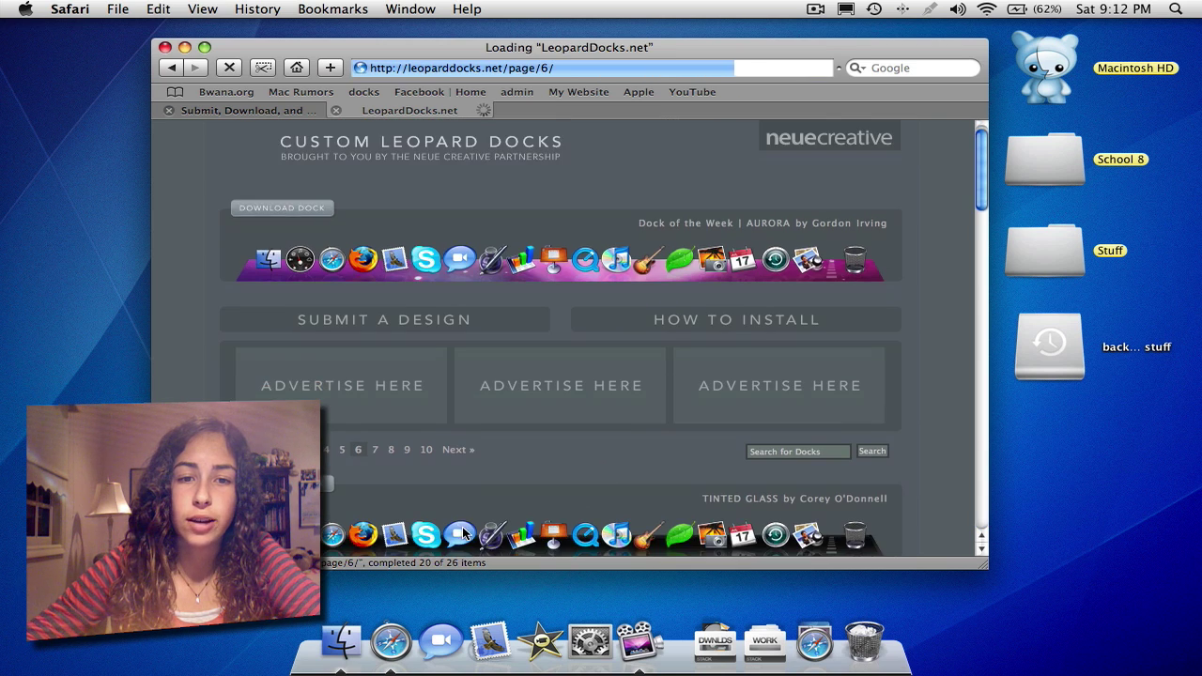
pyautogui.scroll(-15, 458, 532)
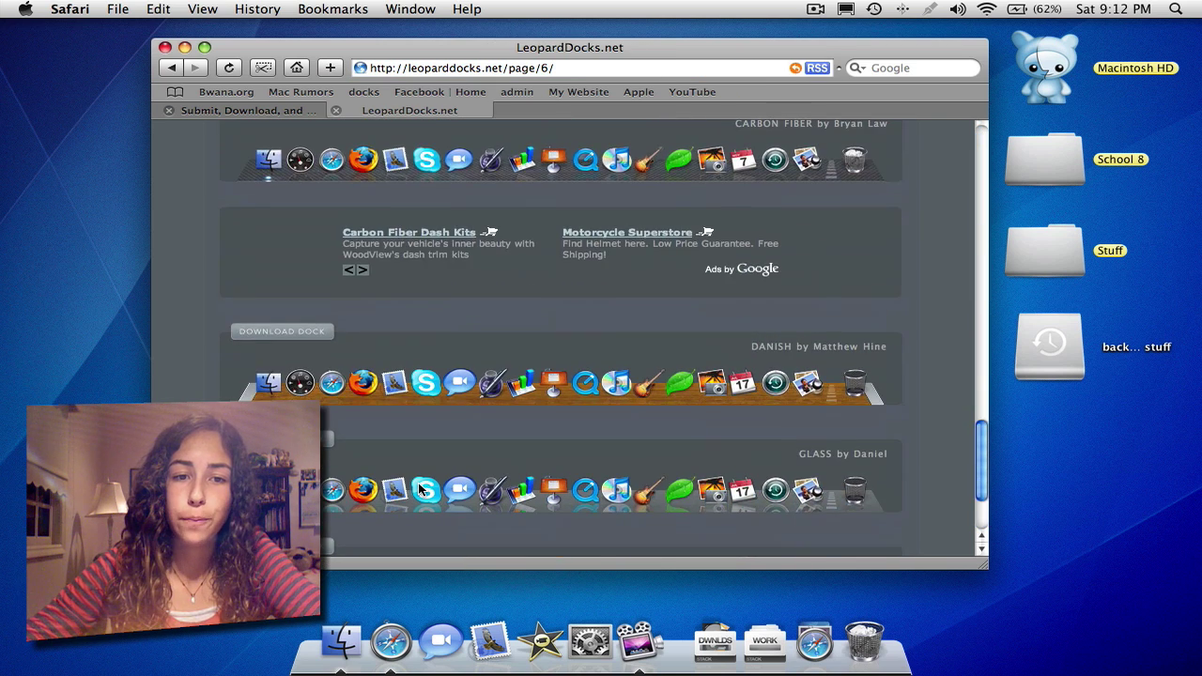
pyautogui.scroll(-3, 419, 485)
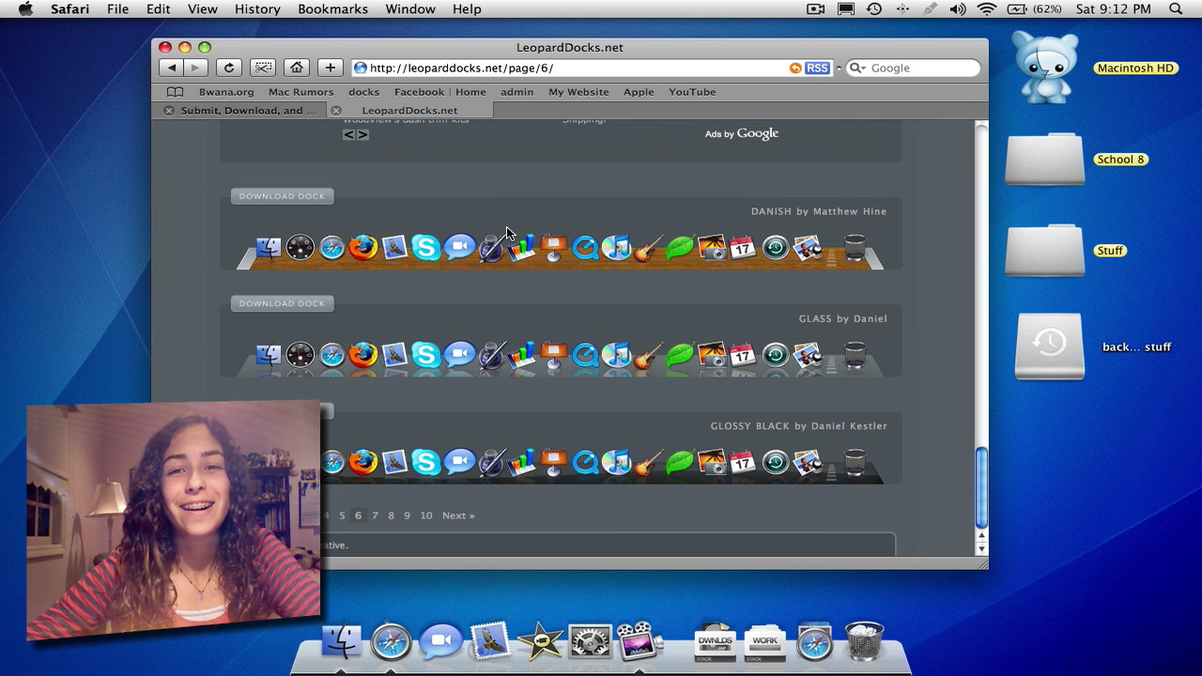
pyautogui.scroll(10, 831, 329)
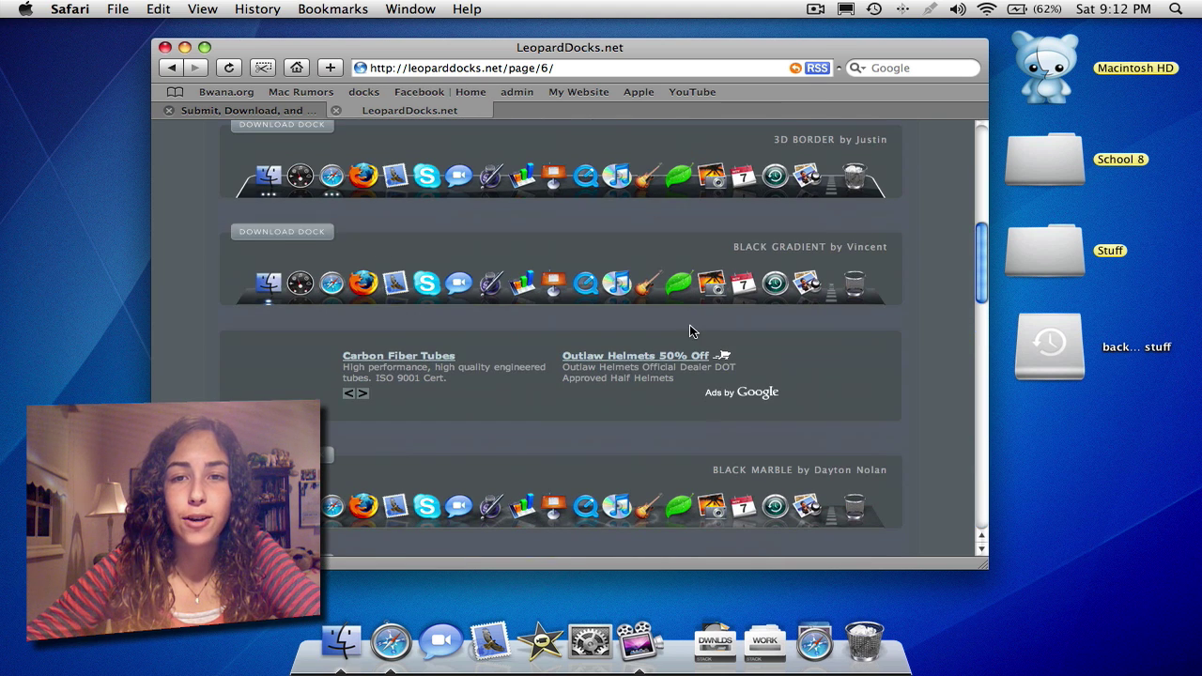
pyautogui.scroll(5, 689, 328)
pyautogui.scroll(2, 606, 266)
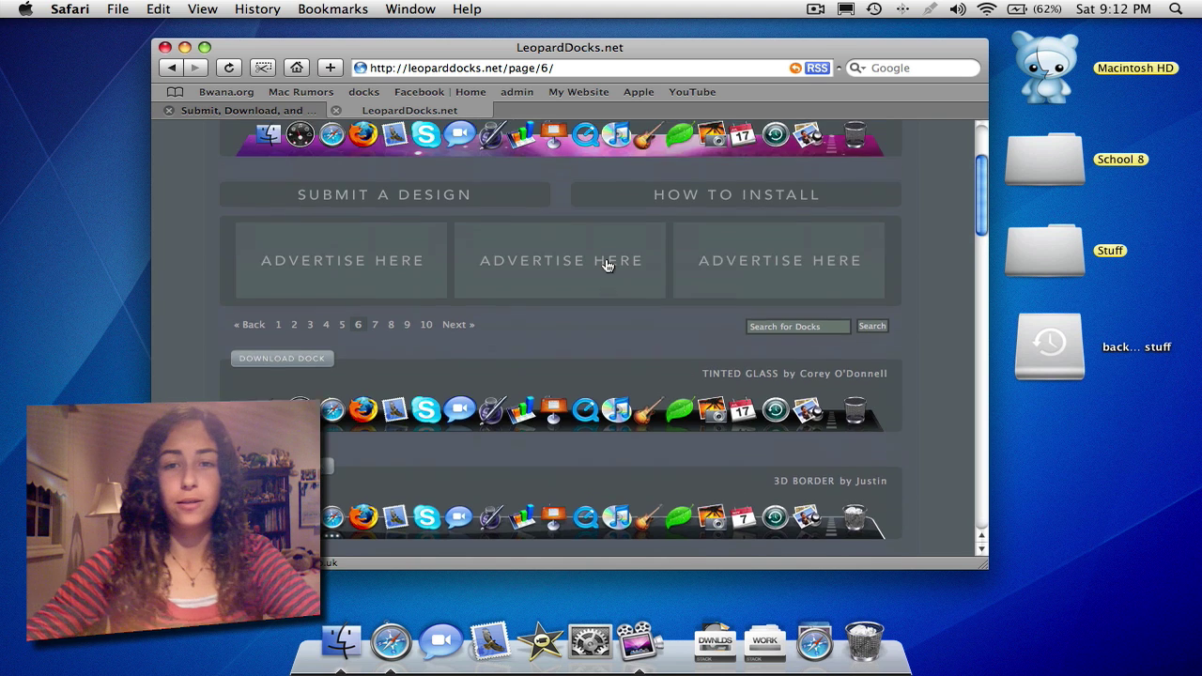
pyautogui.scroll(3, 606, 266)
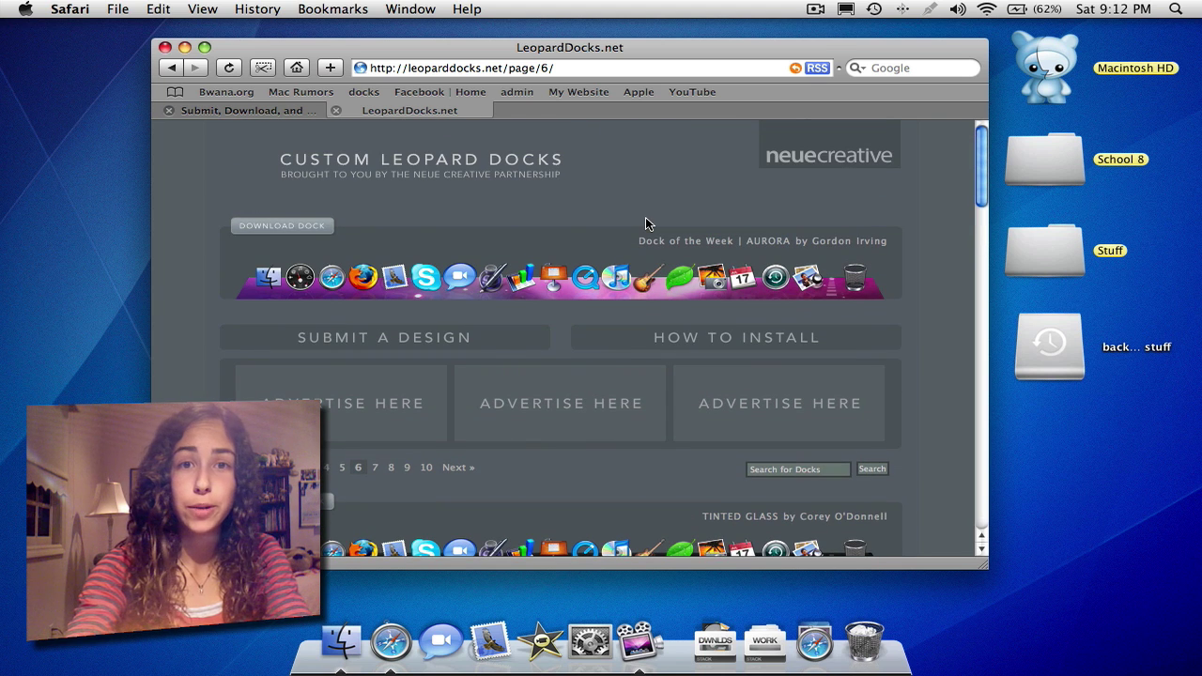
# Step: Load the macthemes2.net/forum/ page in a new tab from the suggested addresses
pyautogui.press('cmd+t')
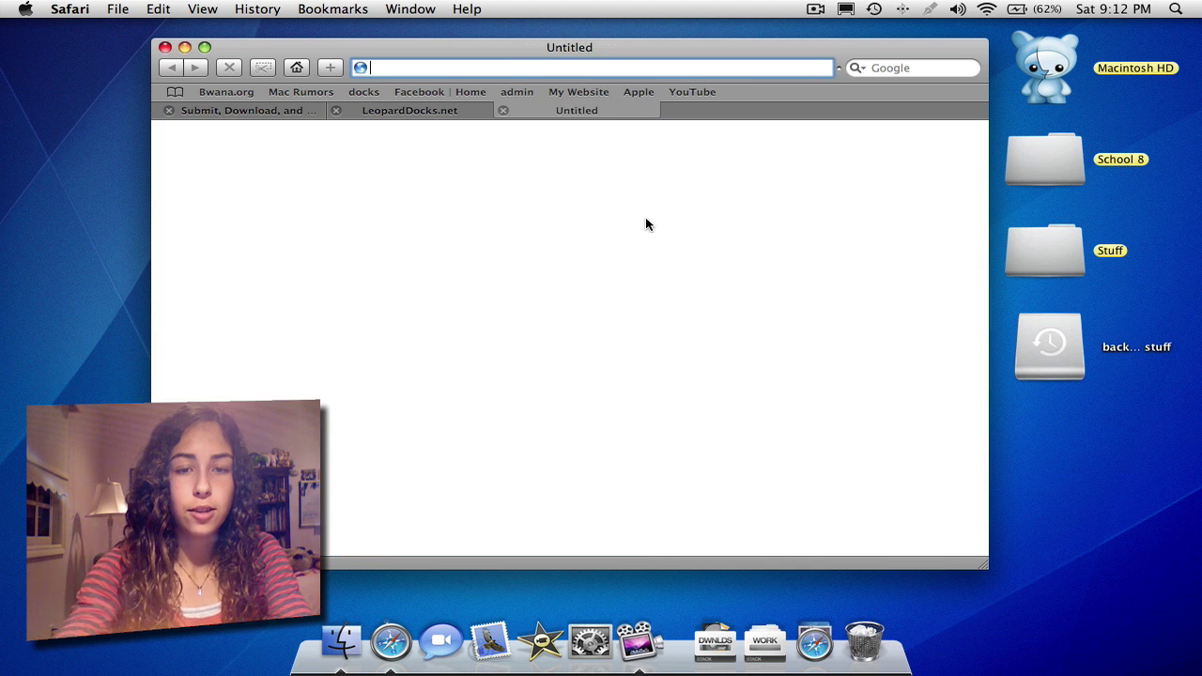
pyautogui.write('macthemes2.net/')
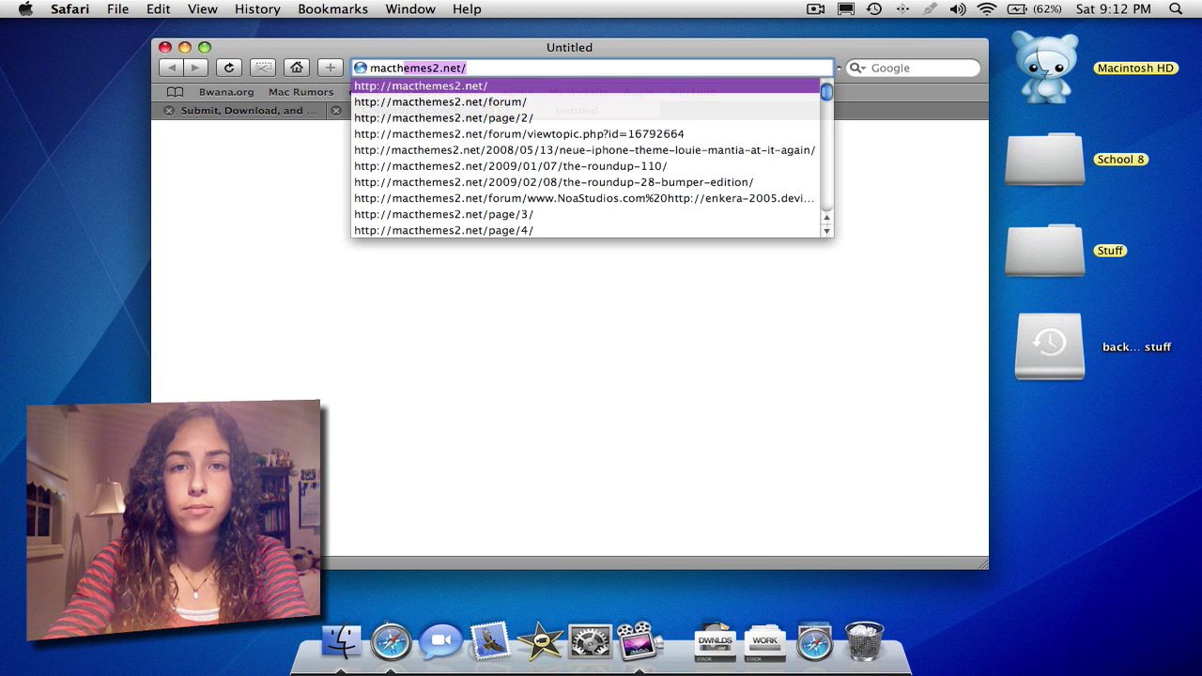
pyautogui.press('Down')
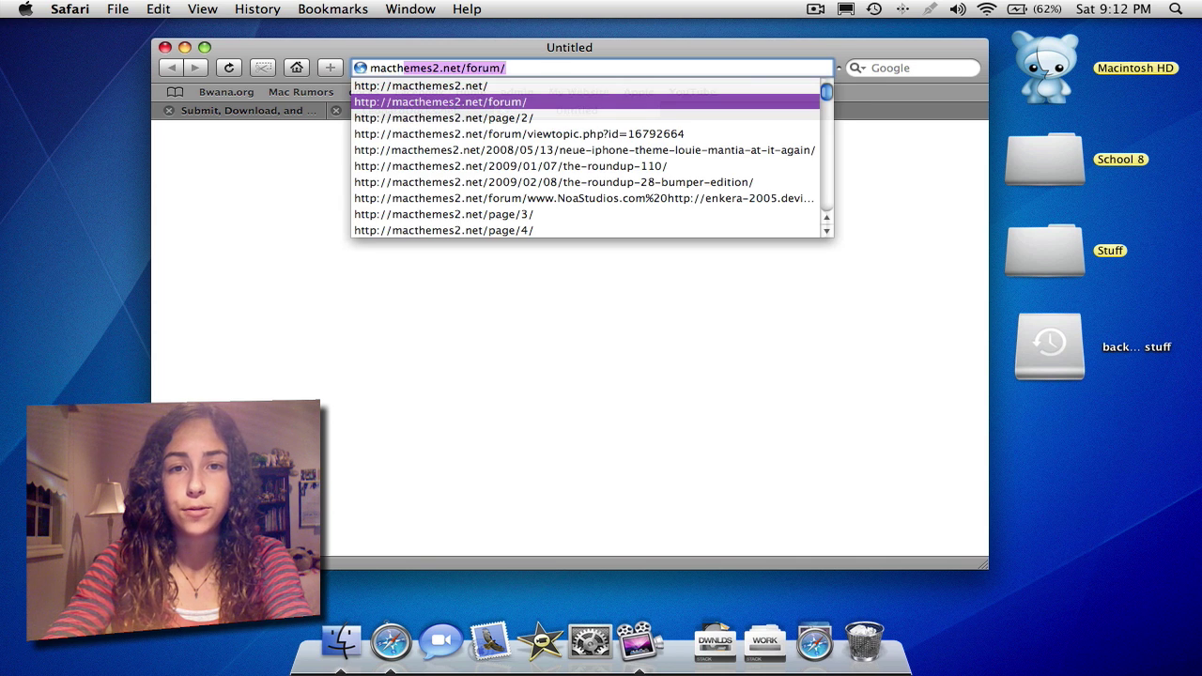
pyautogui.press('Return')
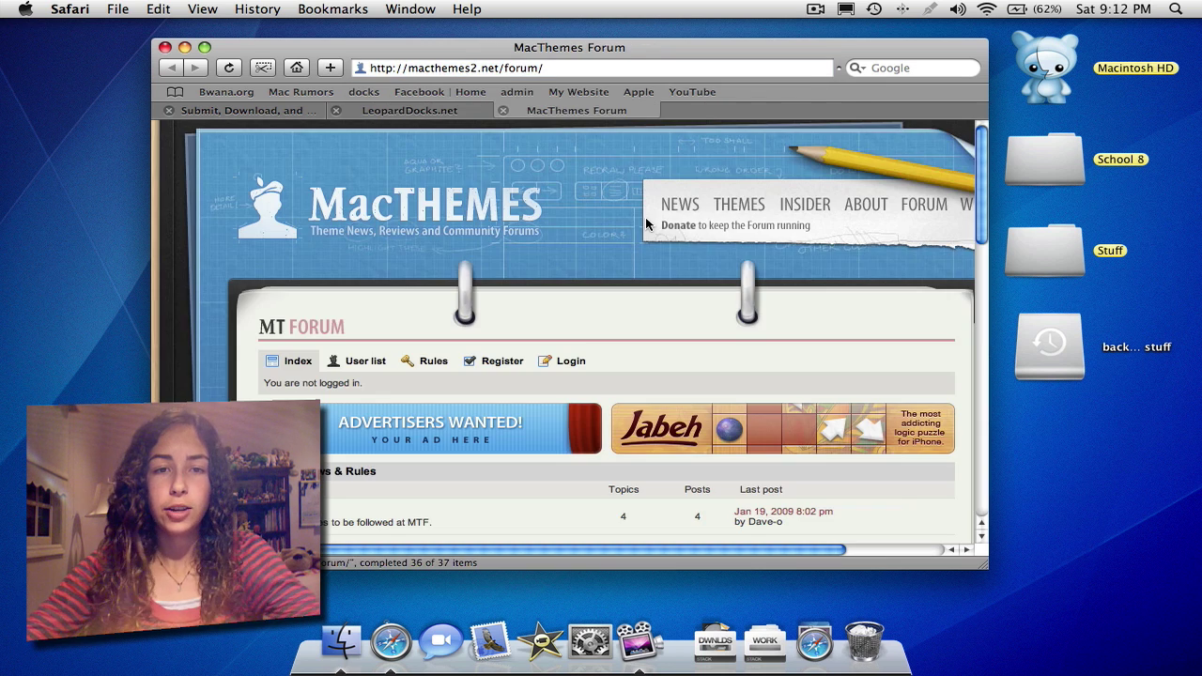
# Step: Open the Mac Releases forum and look through its first page of topics down to the page links
pyautogui.scroll(-3, 495, 291)
pyautogui.scroll(-5, 496, 291)
pyautogui.click(355, 301)
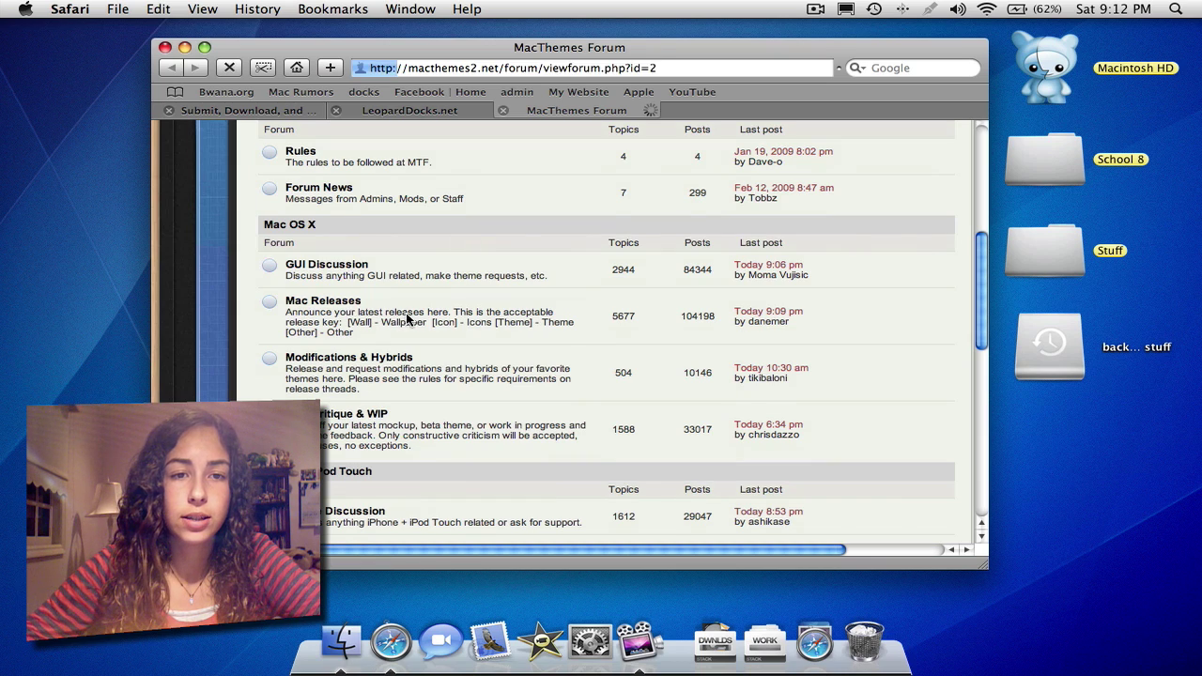
pyautogui.scroll(-10, 404, 324)
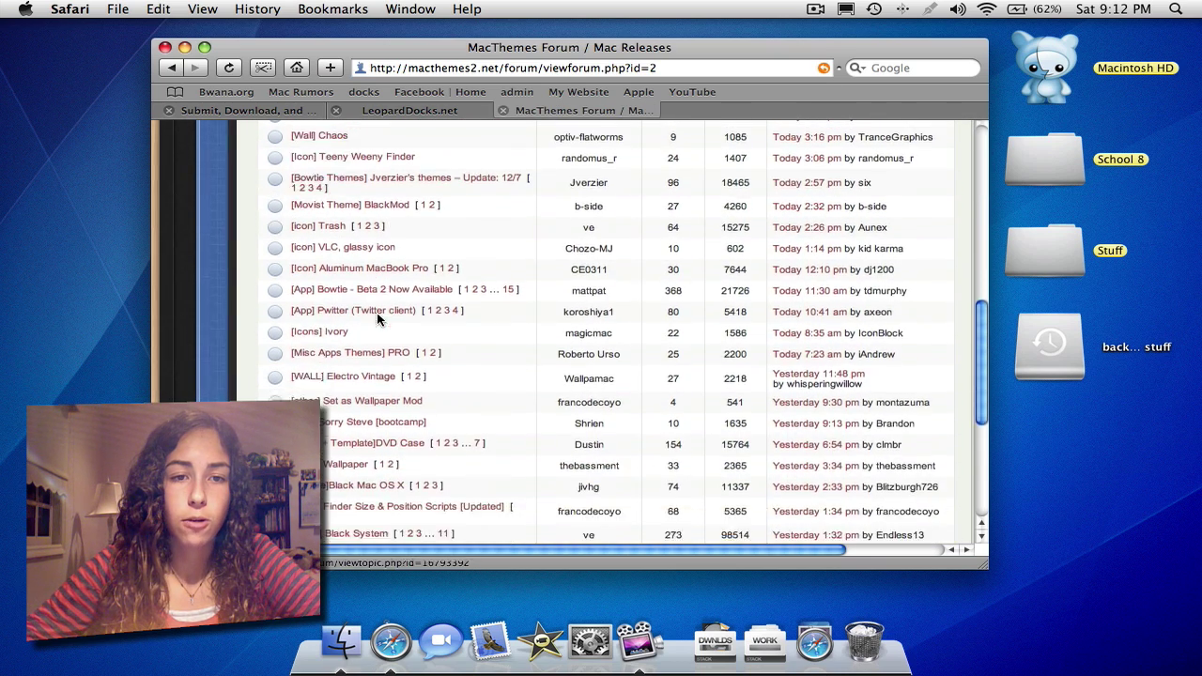
pyautogui.scroll(-5, 378, 320)
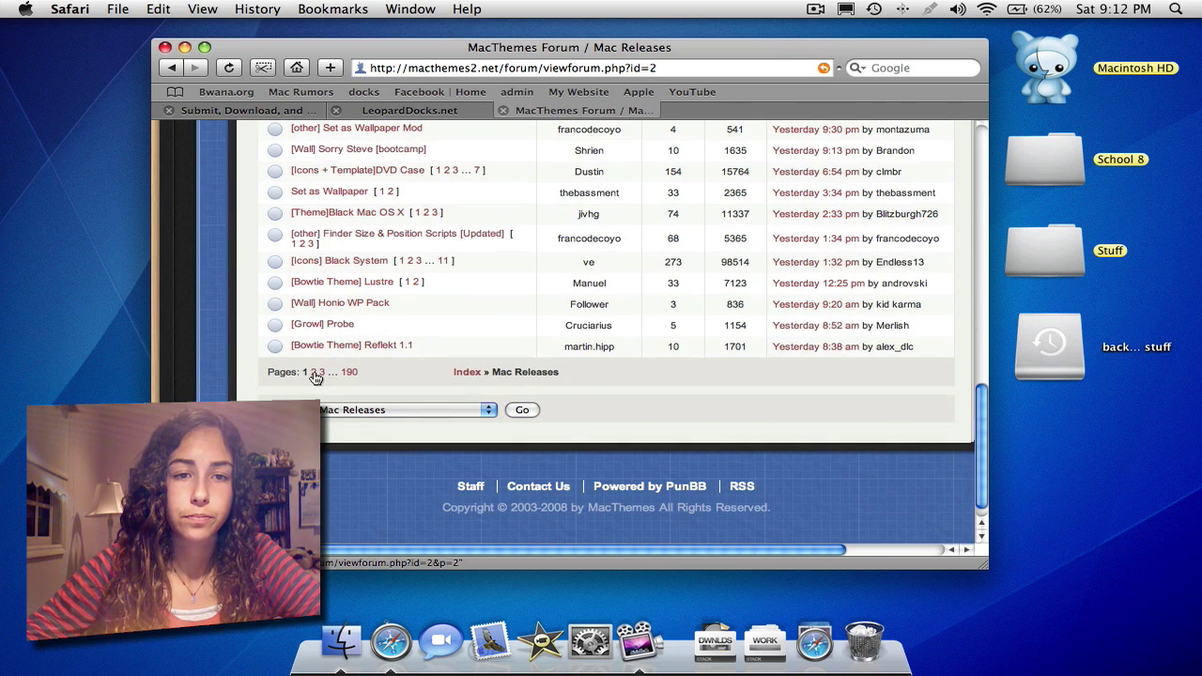
# Step: Find the "[10.5 Dock] Alu Curved 3D [Updated]" topic on page 2 of Mac Releases and view its preview images
pyautogui.click(314, 373)
pyautogui.scroll(-10, 396, 342)
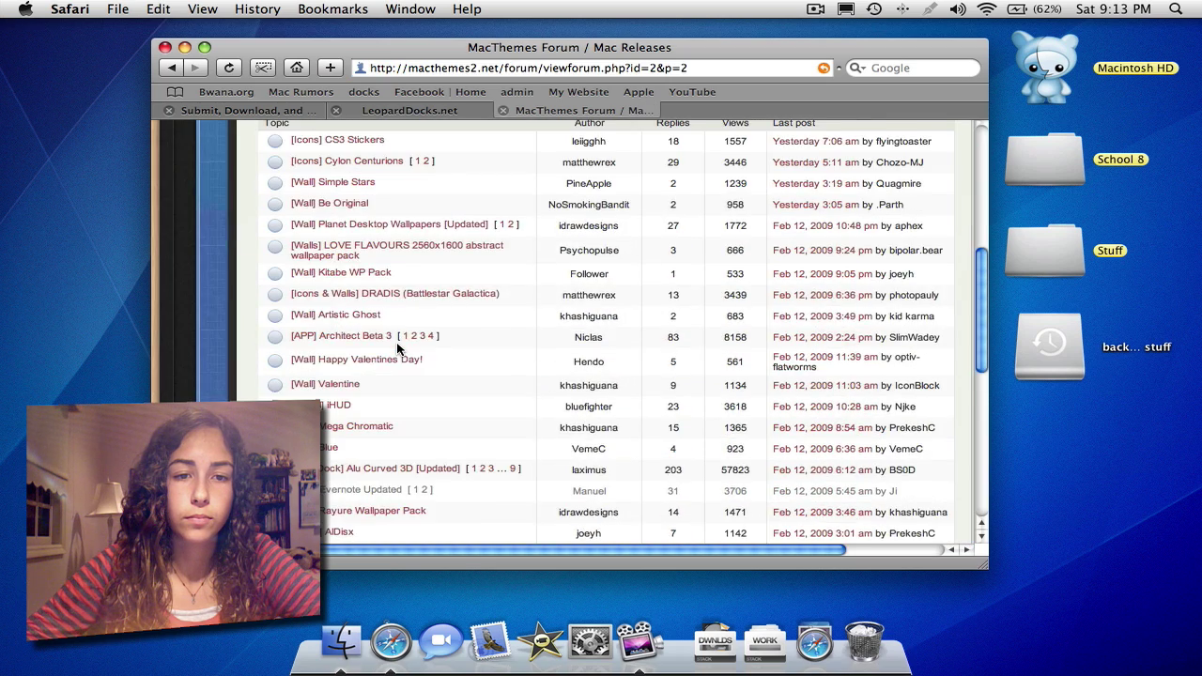
pyautogui.scroll(3, 330, 259)
pyautogui.scroll(-6, 330, 259)
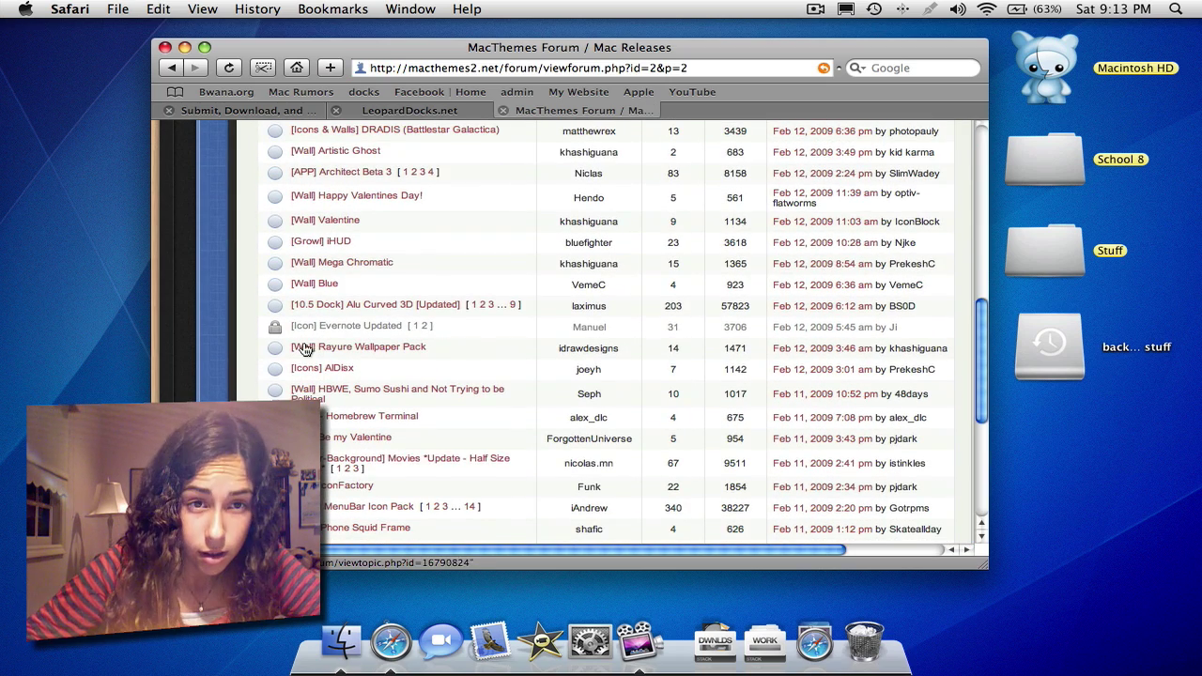
pyautogui.scroll(-1, 338, 304)
pyautogui.click(357, 291)
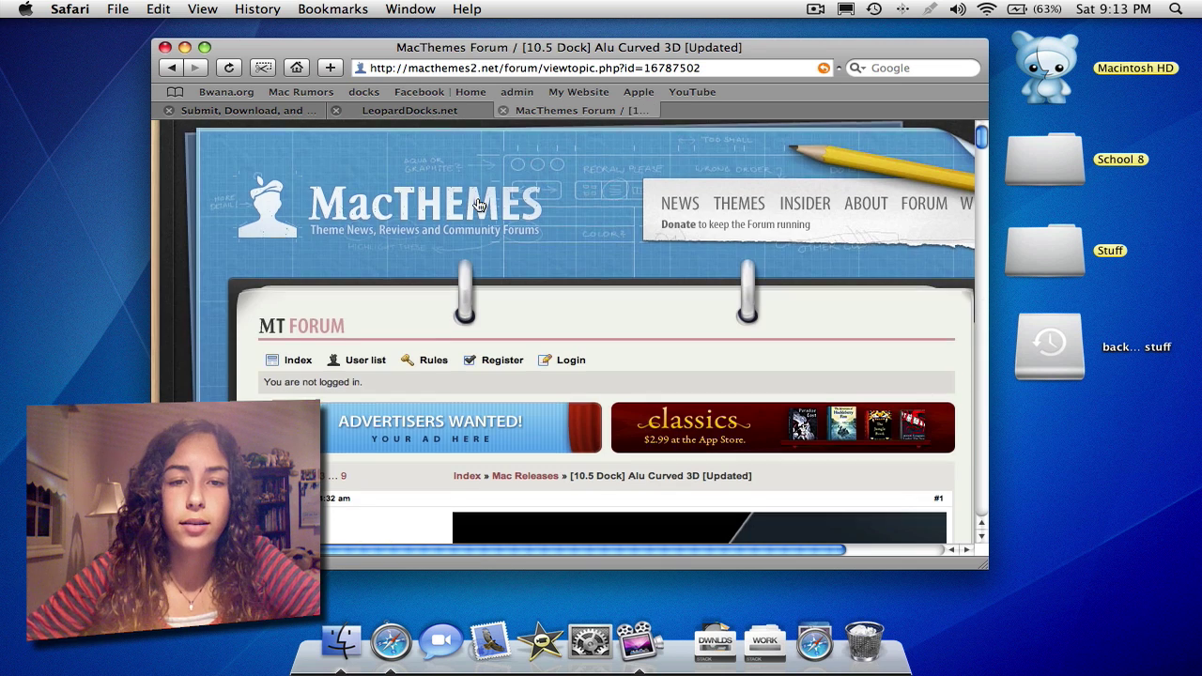
pyautogui.scroll(-5, 489, 234)
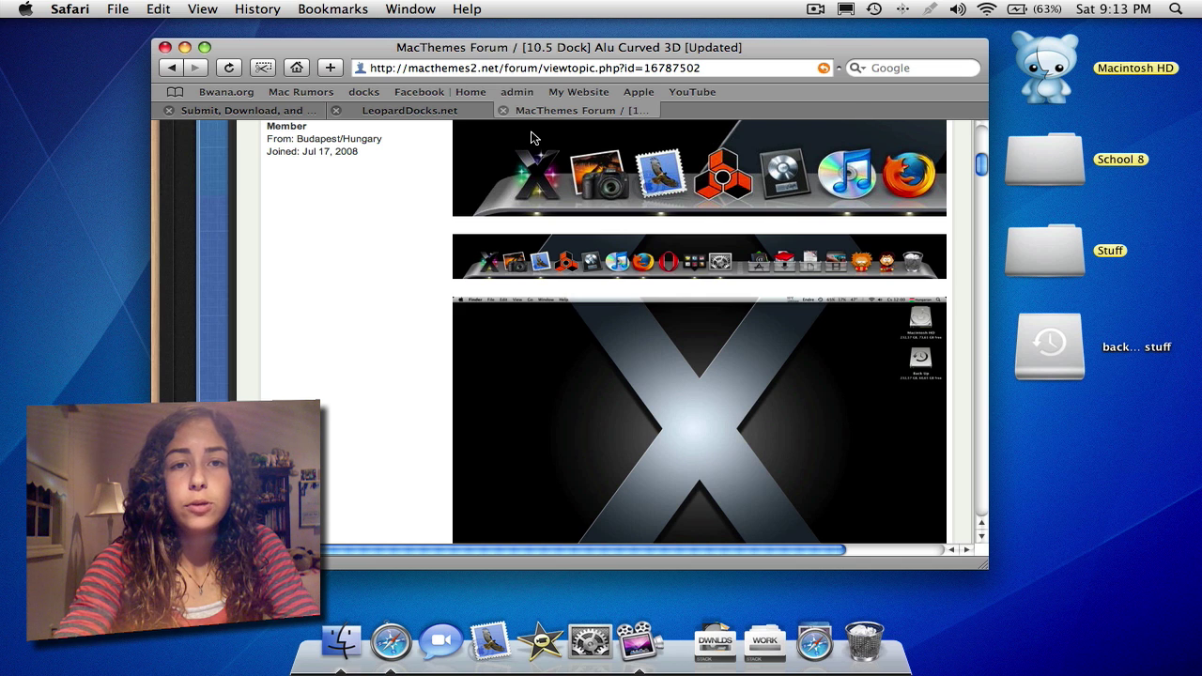
pyautogui.press('super+t')
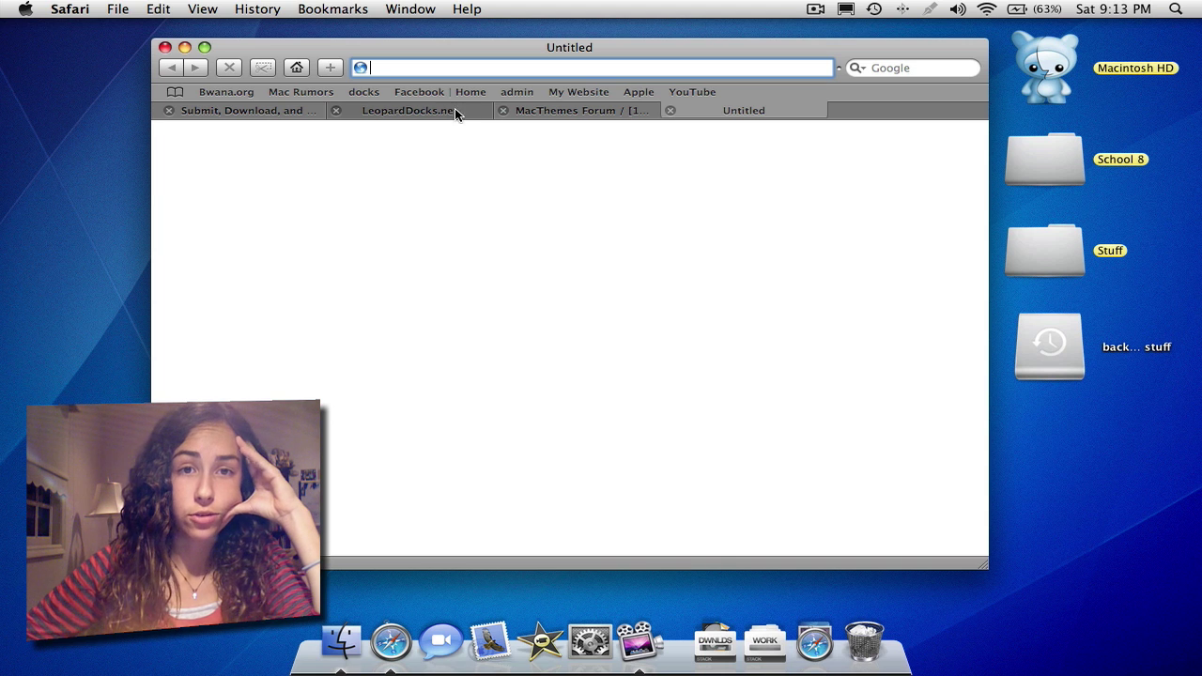
pyautogui.click(384, 92)
pyautogui.moveTo(635, 75); pyautogui.dragTo(541, 75)
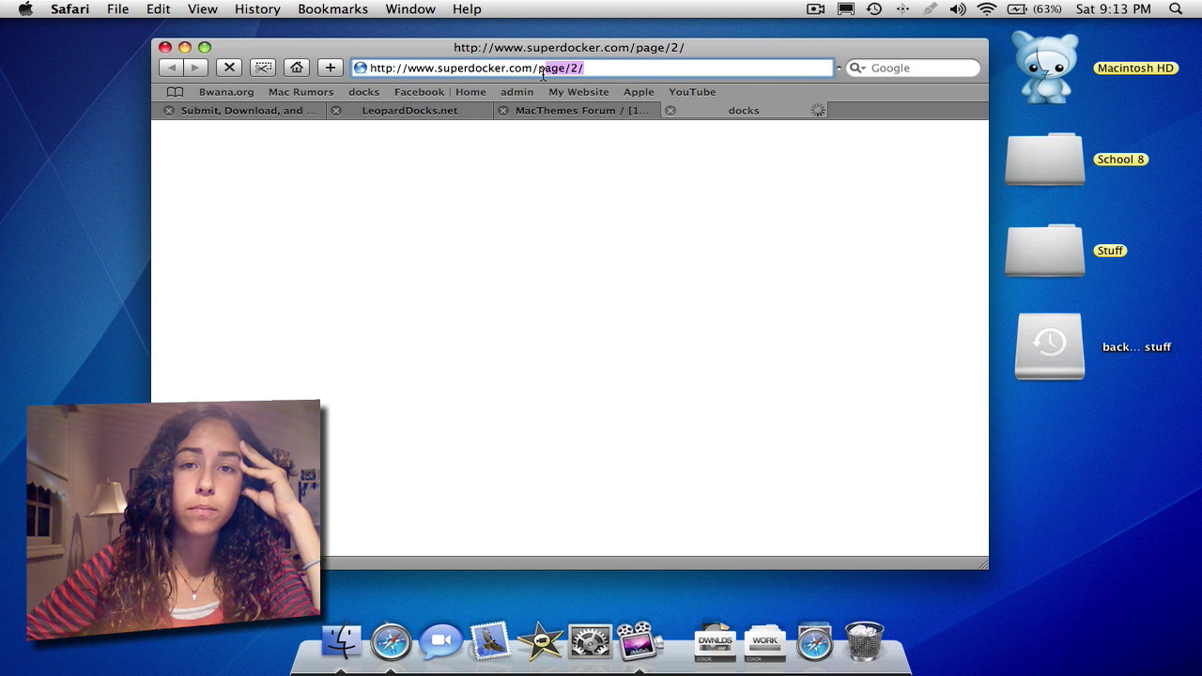
pyautogui.press('BackSpace')
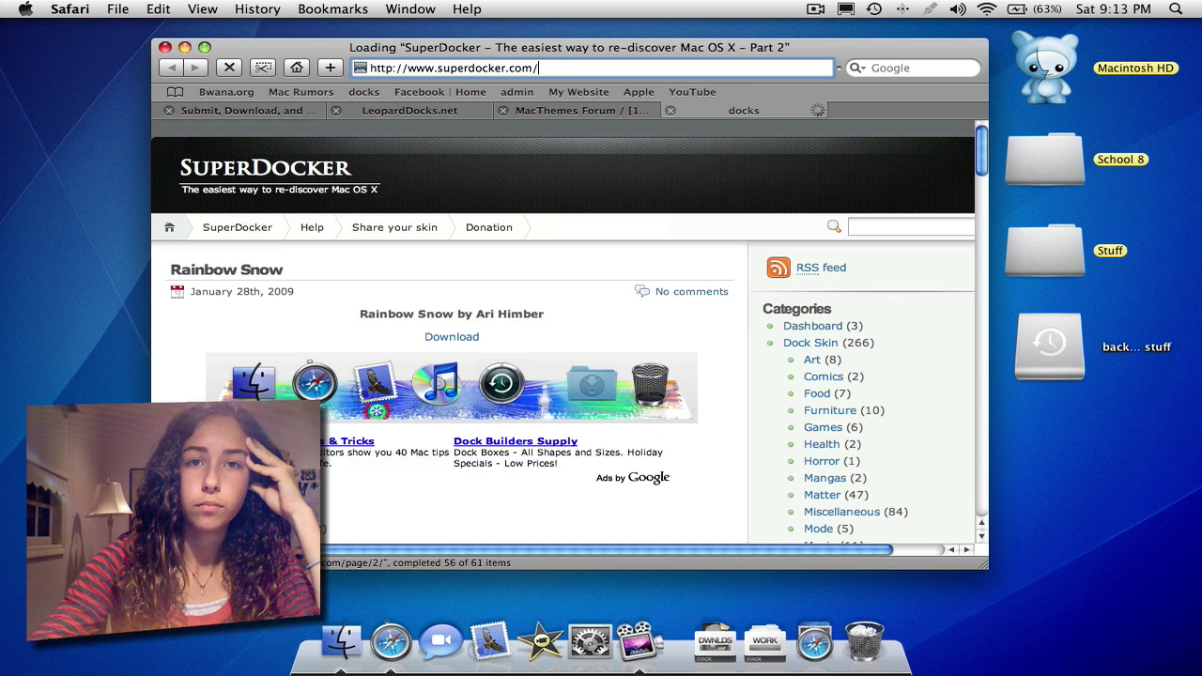
pyautogui.press('Return')
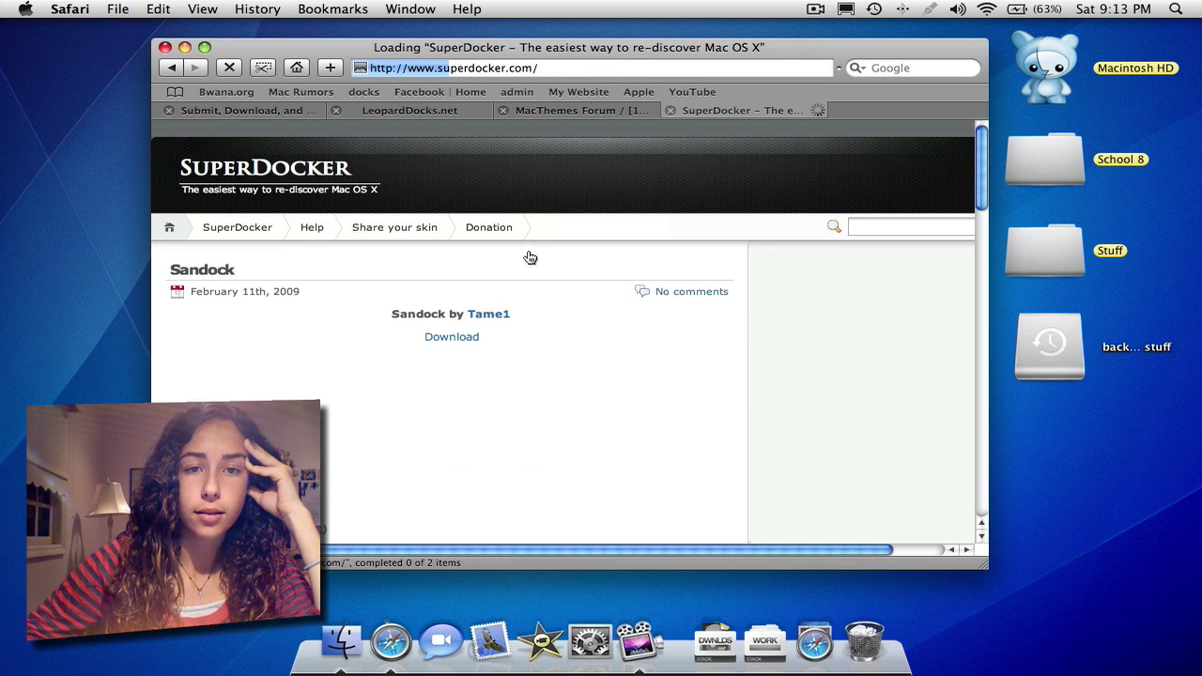
# Step: Download the Snow Leopard dock theme from the SuperDocker home page and close the Downloads window
pyautogui.scroll(-2, 529, 263)
pyautogui.scroll(-10, 529, 263)
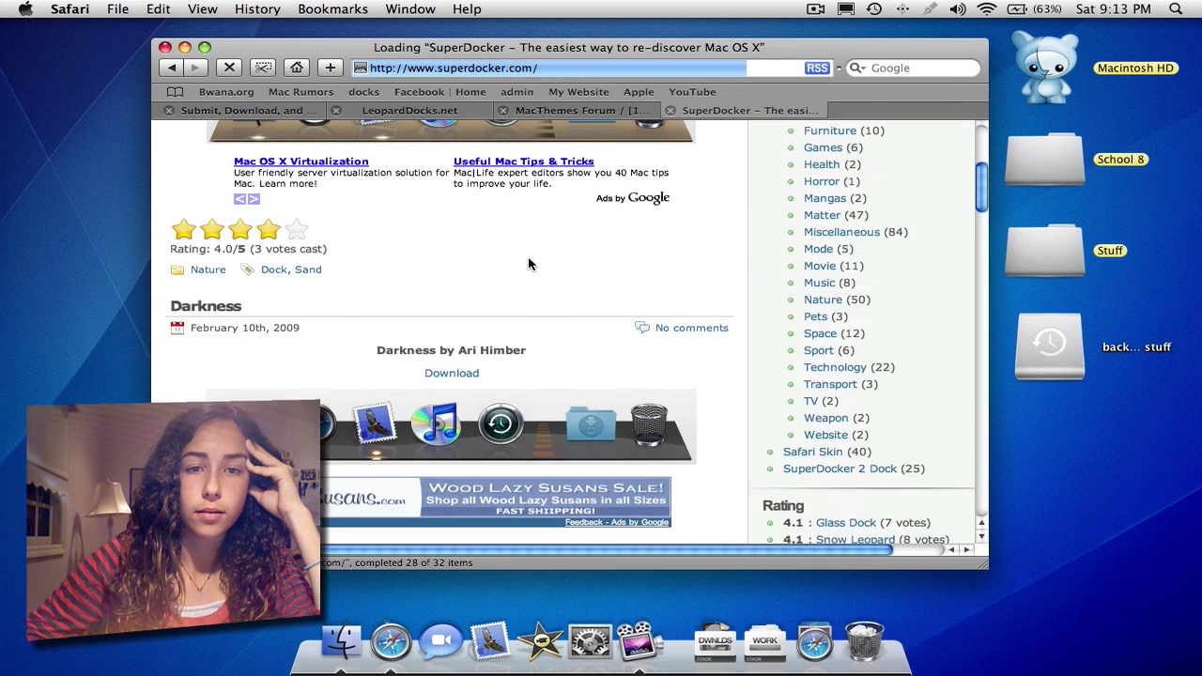
pyautogui.scroll(-12, 529, 264)
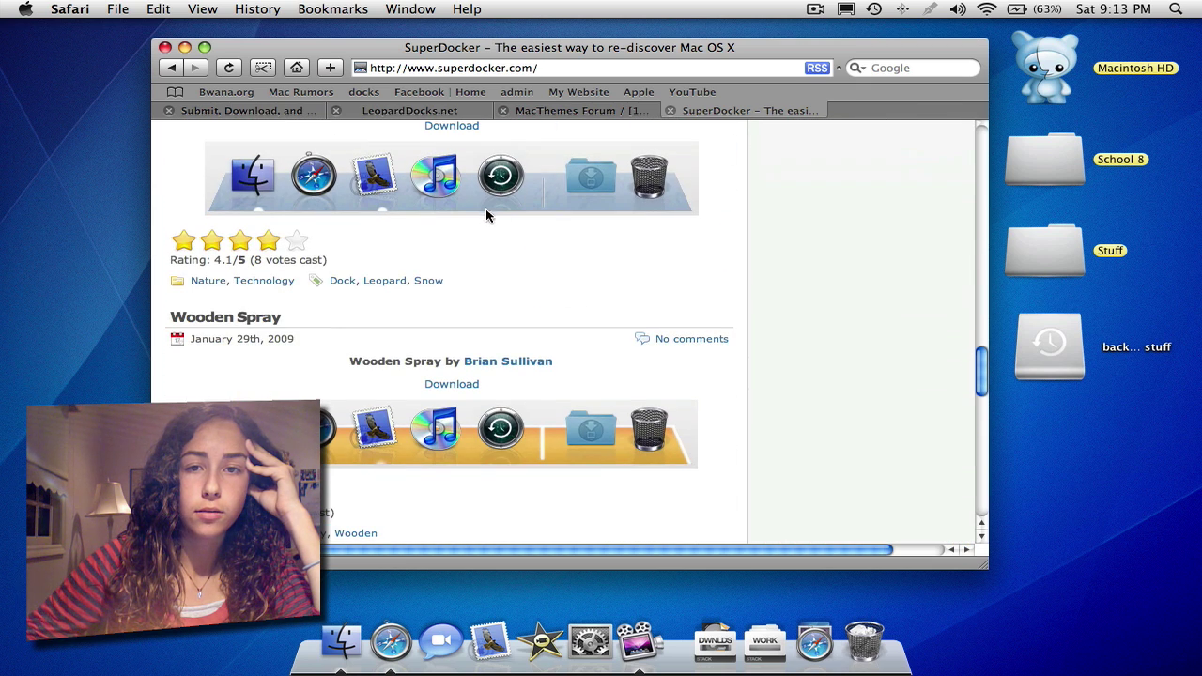
pyautogui.scroll(1, 481, 209)
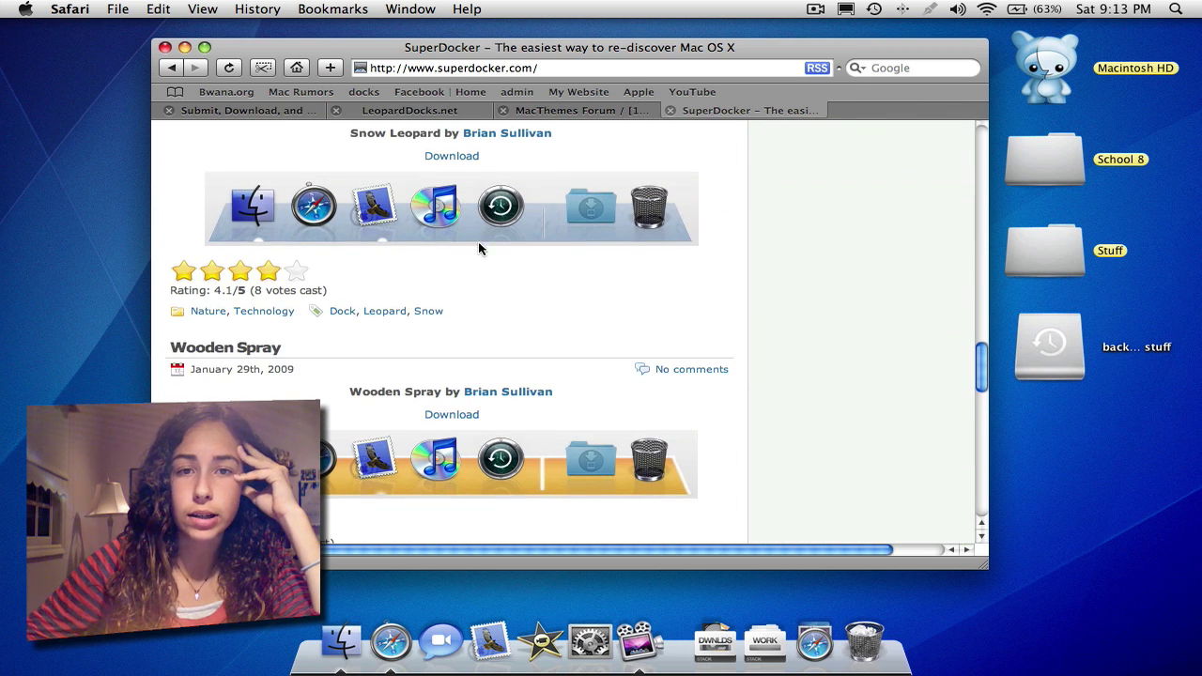
pyautogui.scroll(2, 348, 249)
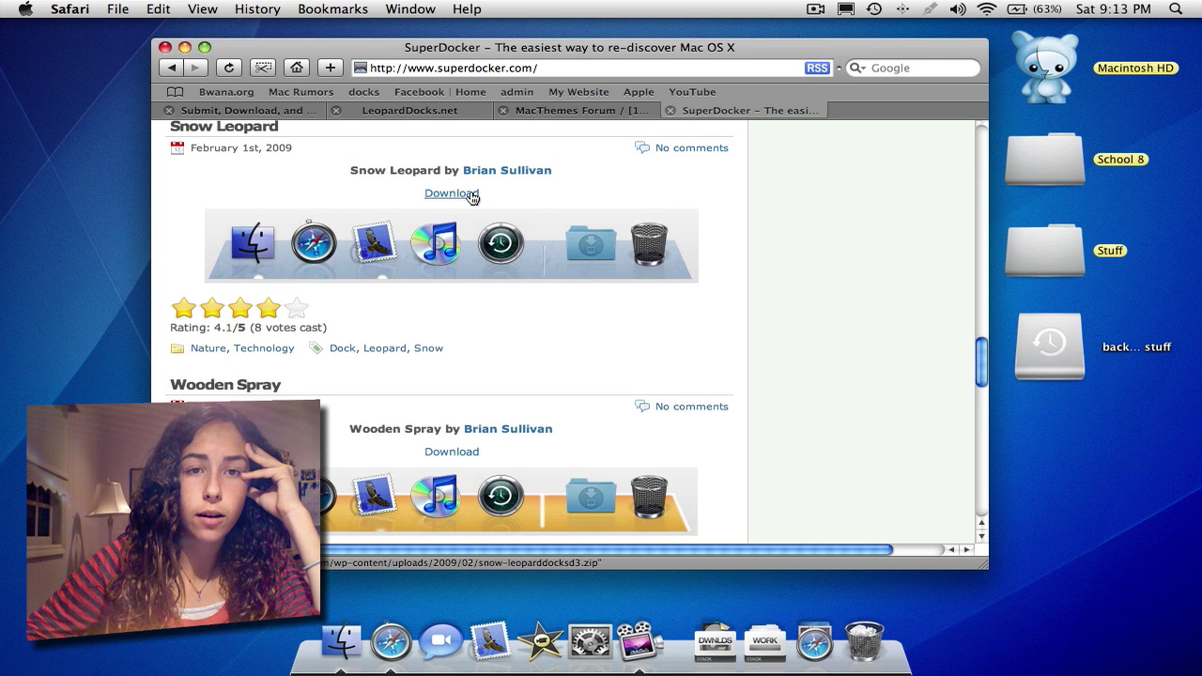
pyautogui.click(473, 194)
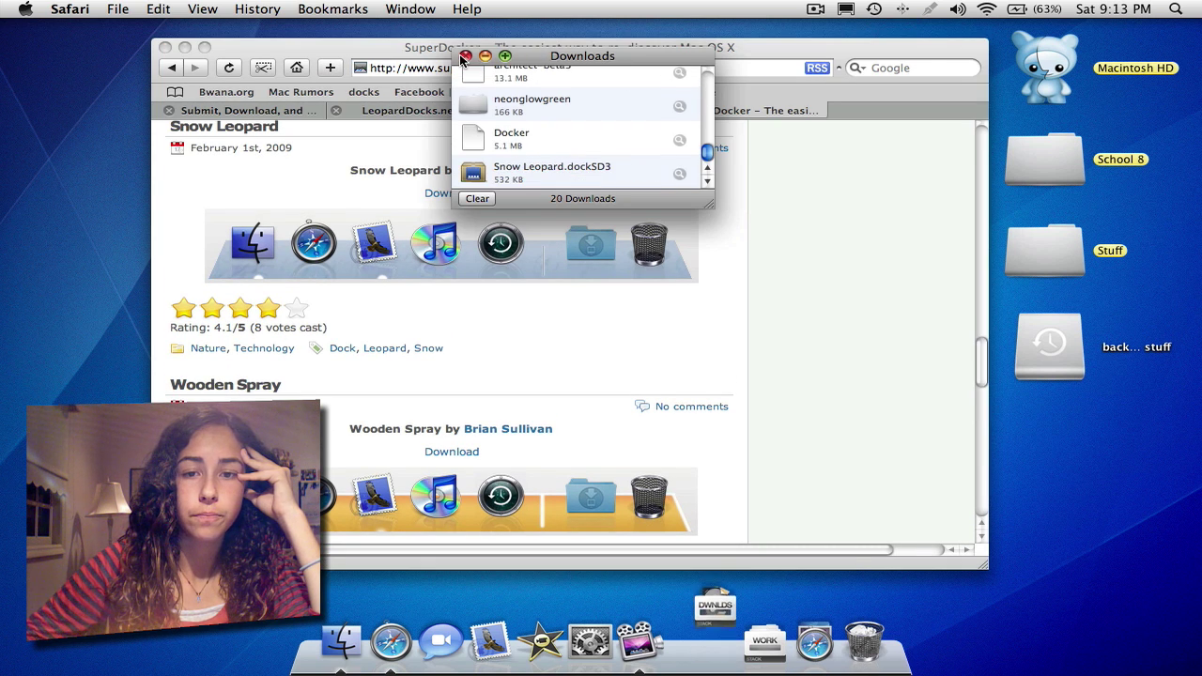
pyautogui.click(463, 57)
# Step: Browse the remaining dock themes on the SuperDocker site, check the category list and return to the newest entries
pyautogui.scroll(-10, 499, 244)
pyautogui.scroll(-6, 501, 287)
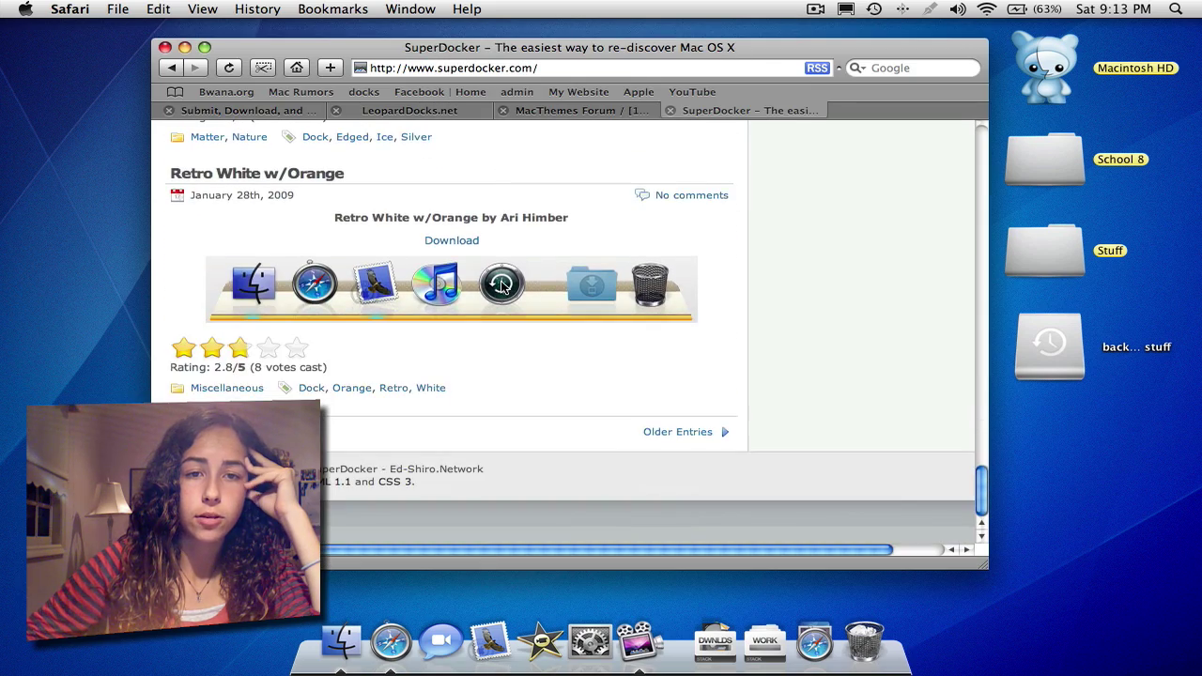
pyautogui.scroll(15, 501, 287)
pyautogui.hscroll(2, 501, 287)
pyautogui.scroll(10, 501, 287)
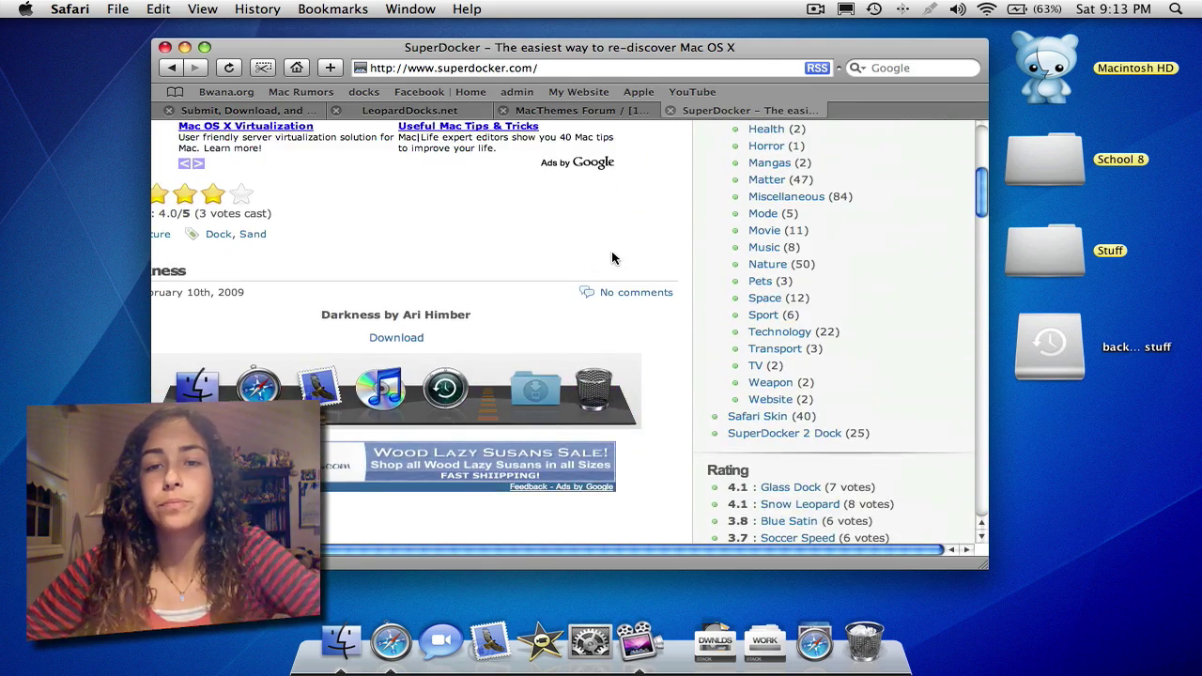
pyautogui.hscroll(-1, 612, 254)
pyautogui.scroll(10, 612, 252)
pyautogui.hscroll(-2, 561, 250)
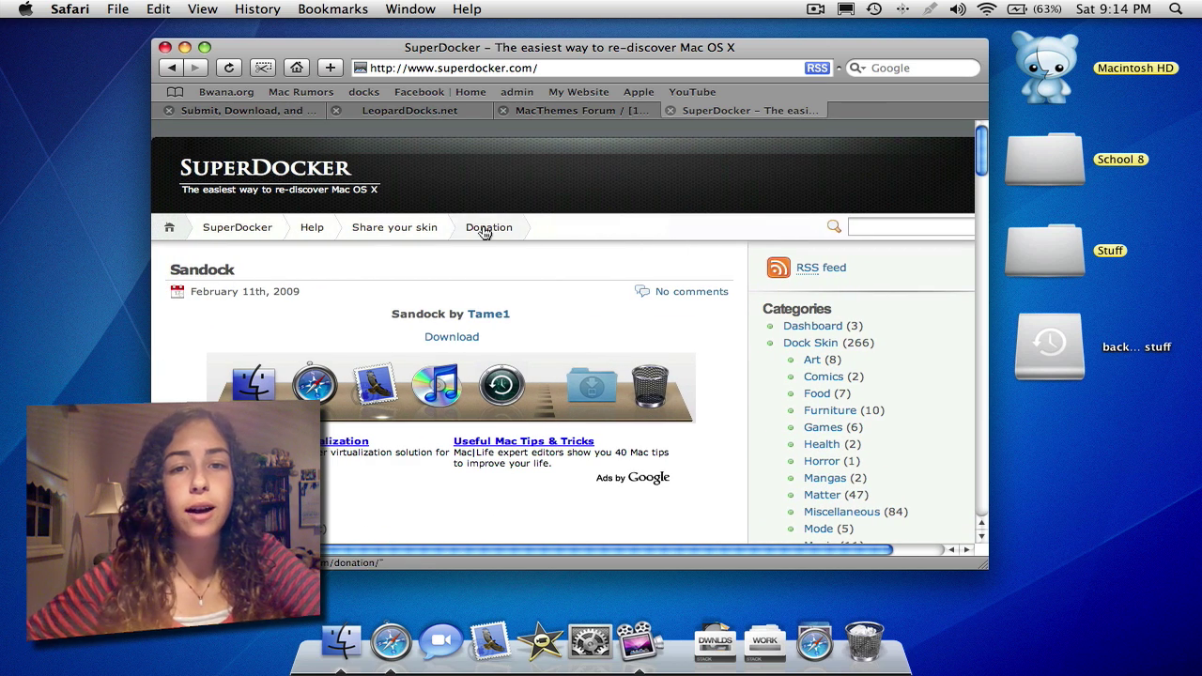
pyautogui.scroll(-5, 382, 229)
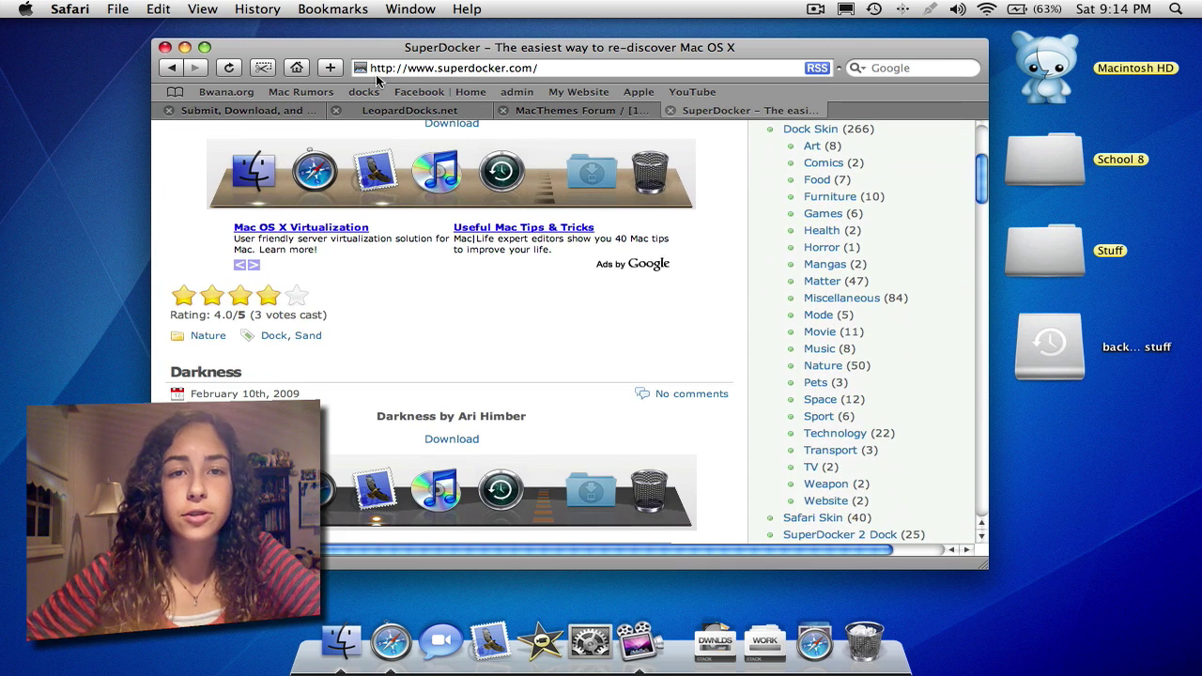
# Step: Close the SuperDocker and MacThemes Forum tabs
pyautogui.click(670, 110)
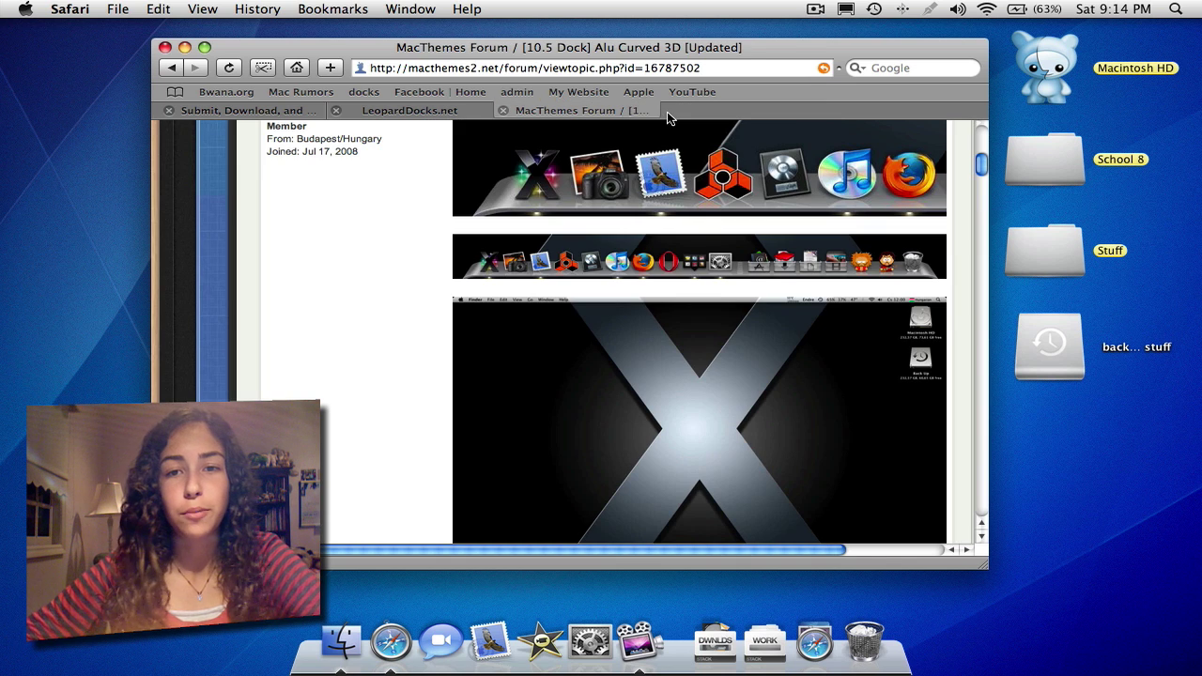
pyautogui.click(502, 112)
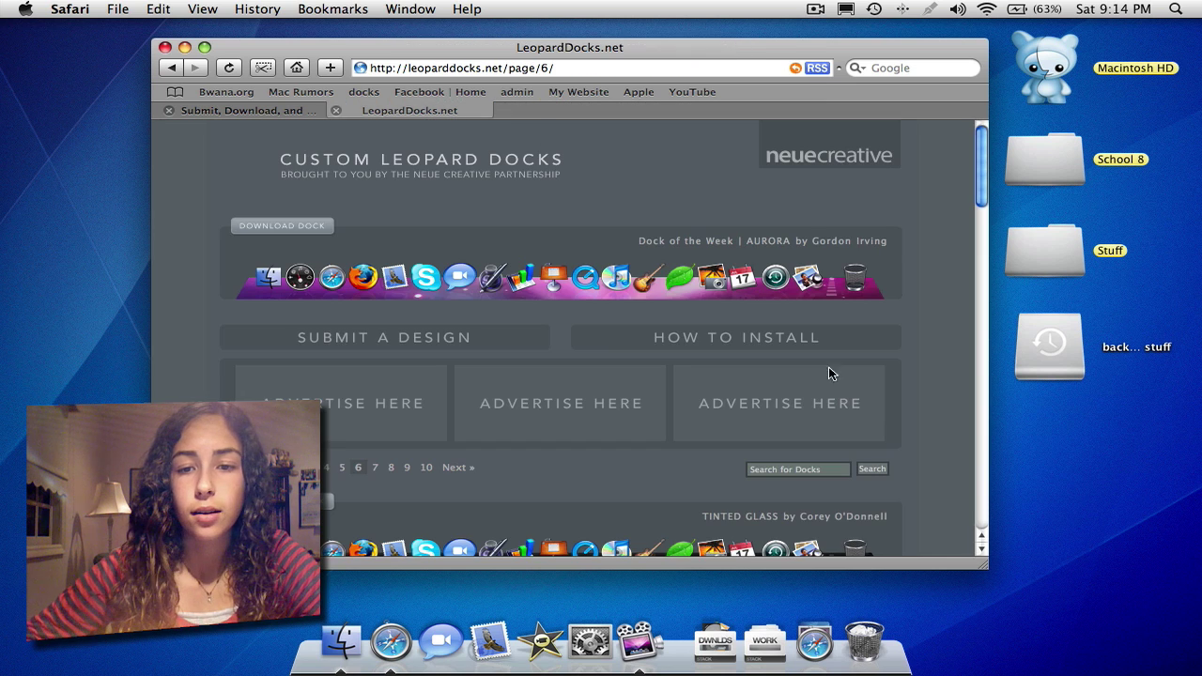
# Step: Launch SuperDocker through Spotlight and place the downloaded Snow Leopard theme from the Downloads stack on the desktop
pyautogui.click(1172, 9)
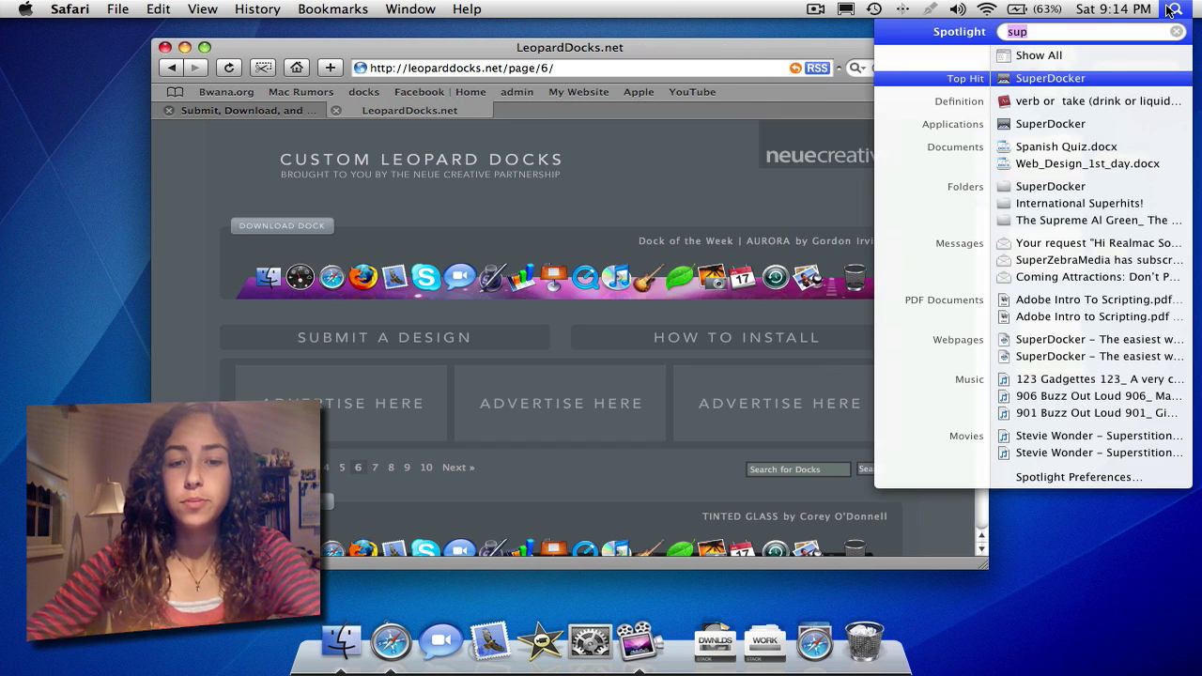
pyautogui.press('Return')
pyautogui.click(1114, 9)
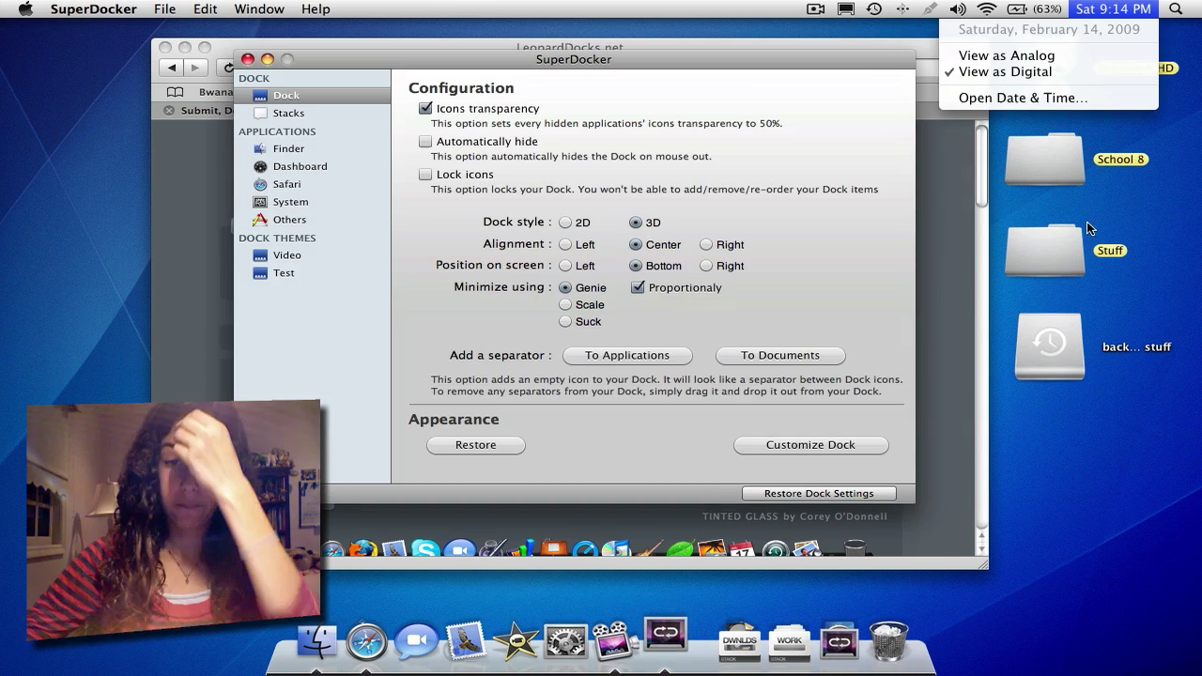
pyautogui.click(756, 657)
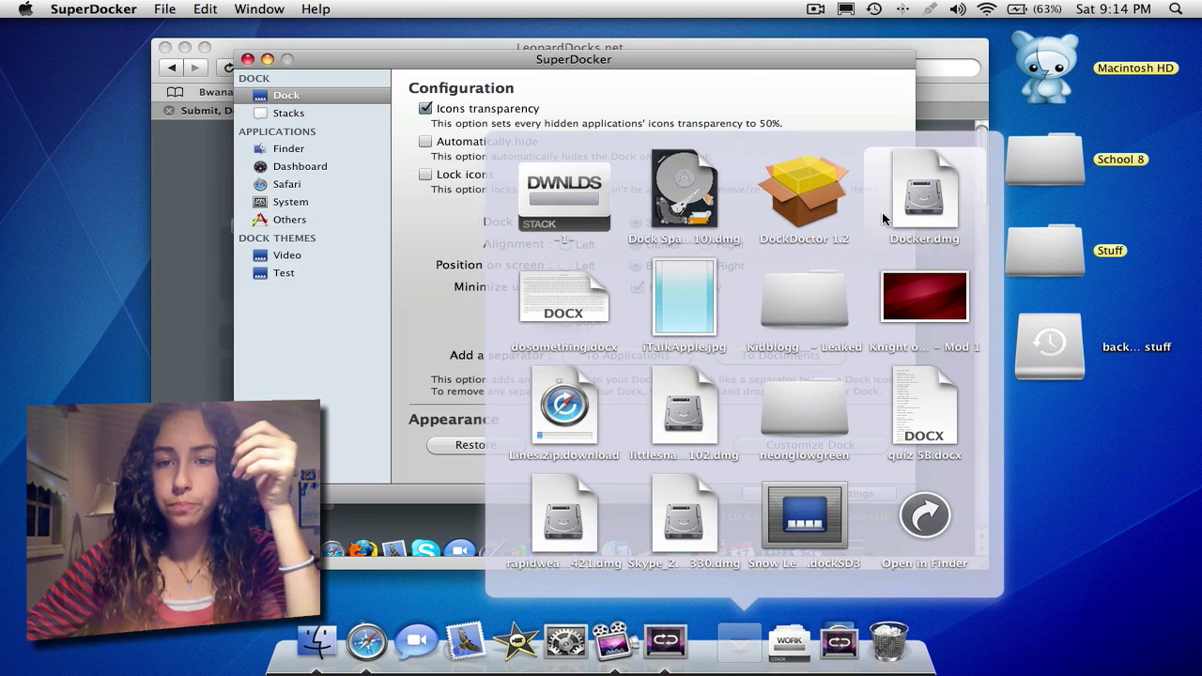
pyautogui.click(797, 507)
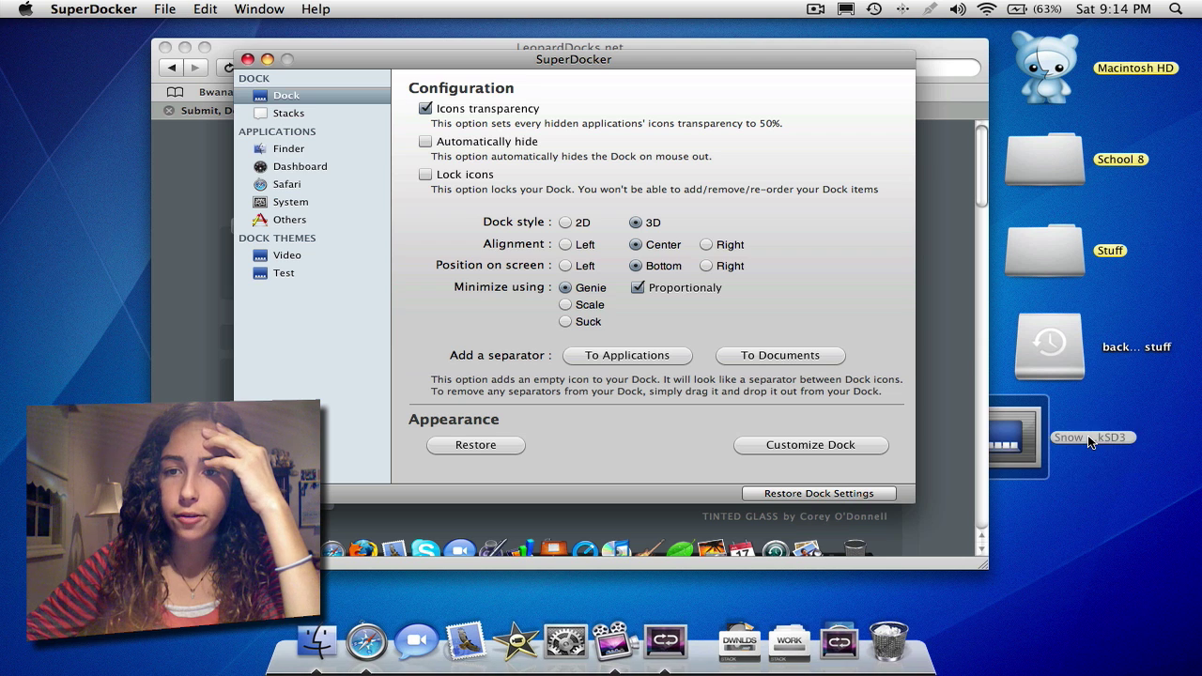
pyautogui.moveTo(582, 60); pyautogui.dragTo(546, 67)
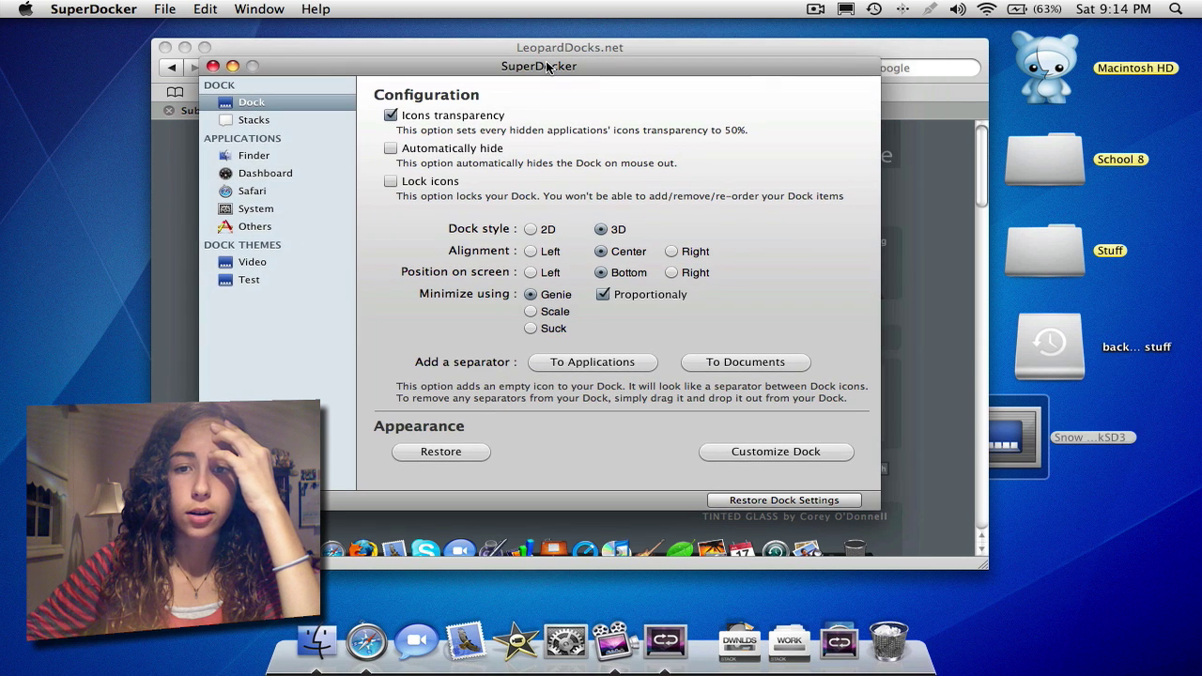
# Step: Create a custom dock theme named Super, import the Snow Leopard theme file from the desktop and close SuperDocker
pyautogui.click(726, 454)
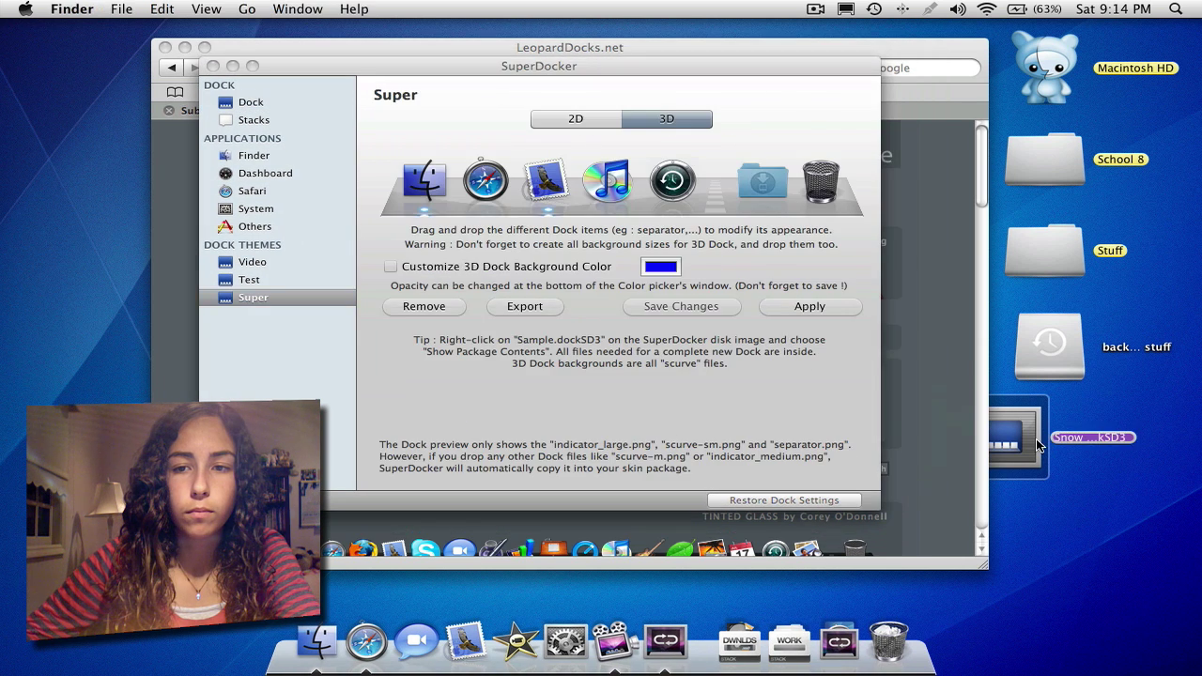
pyautogui.doubleClick(1036, 439)
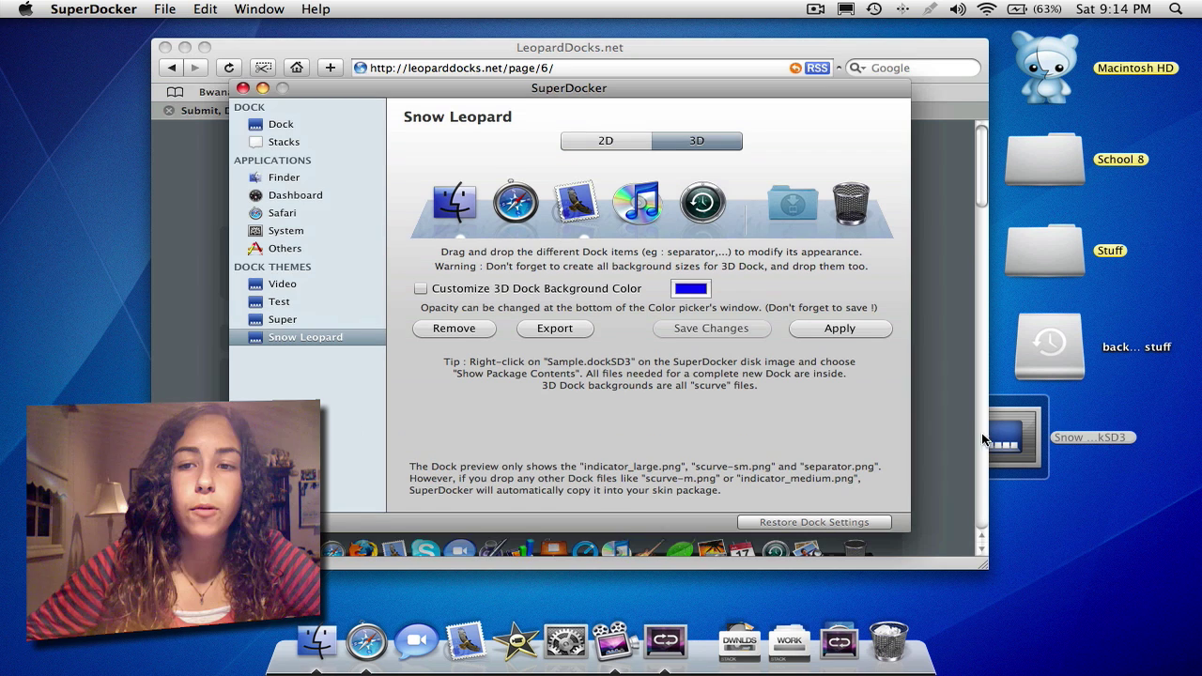
pyautogui.moveTo(1028, 443); pyautogui.dragTo(1106, 442)
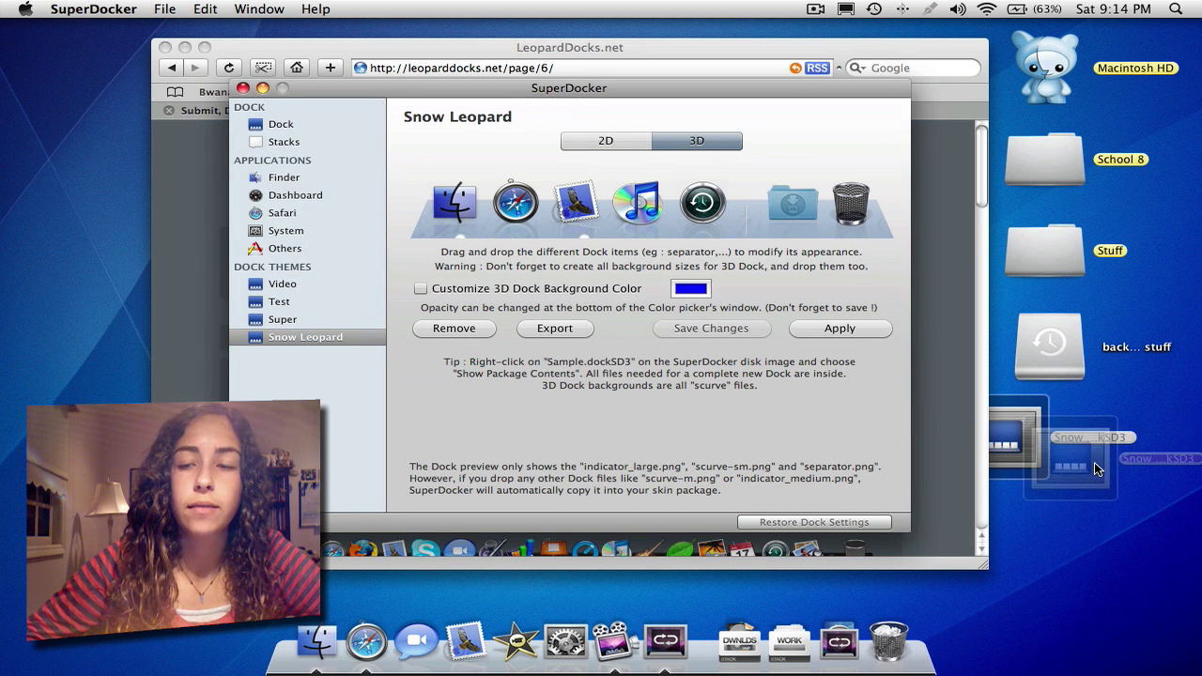
pyautogui.moveTo(1097, 470); pyautogui.dragTo(1054, 473)
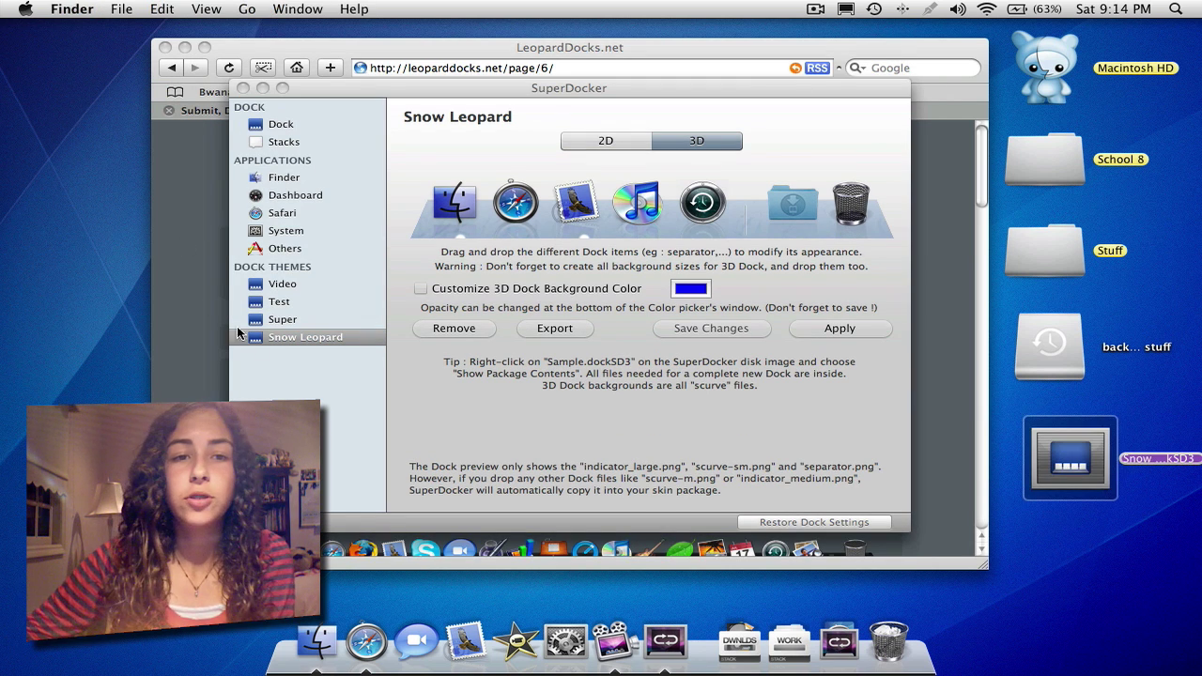
pyautogui.click(521, 93)
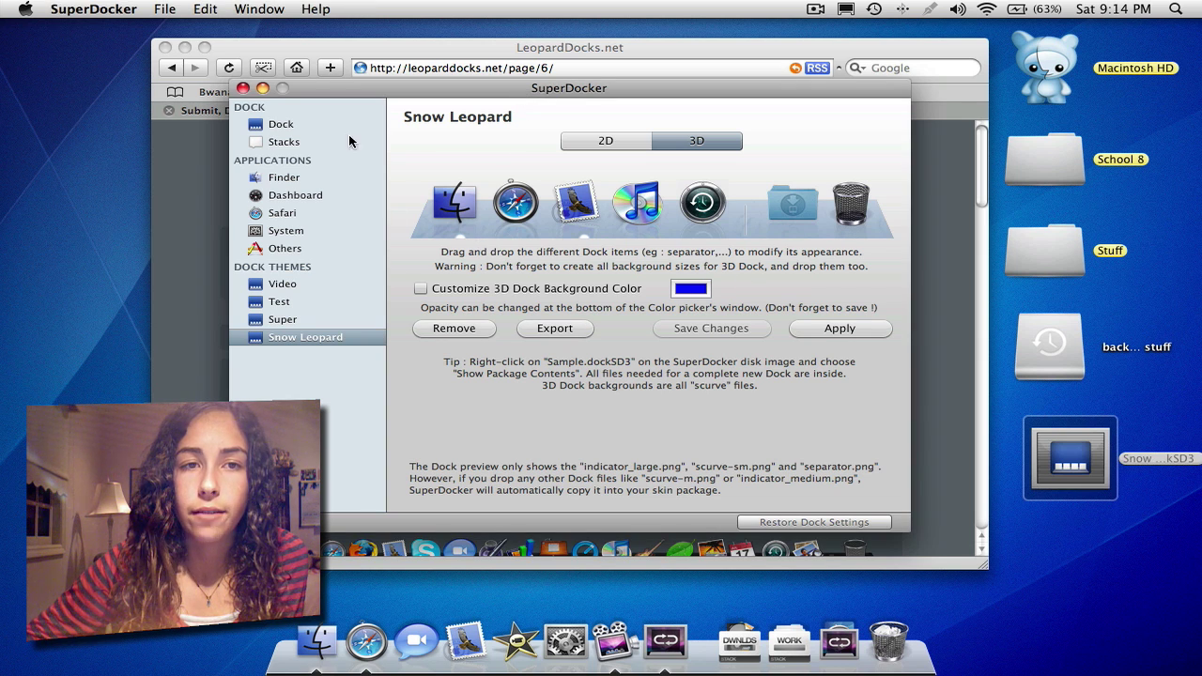
pyautogui.click(242, 89)
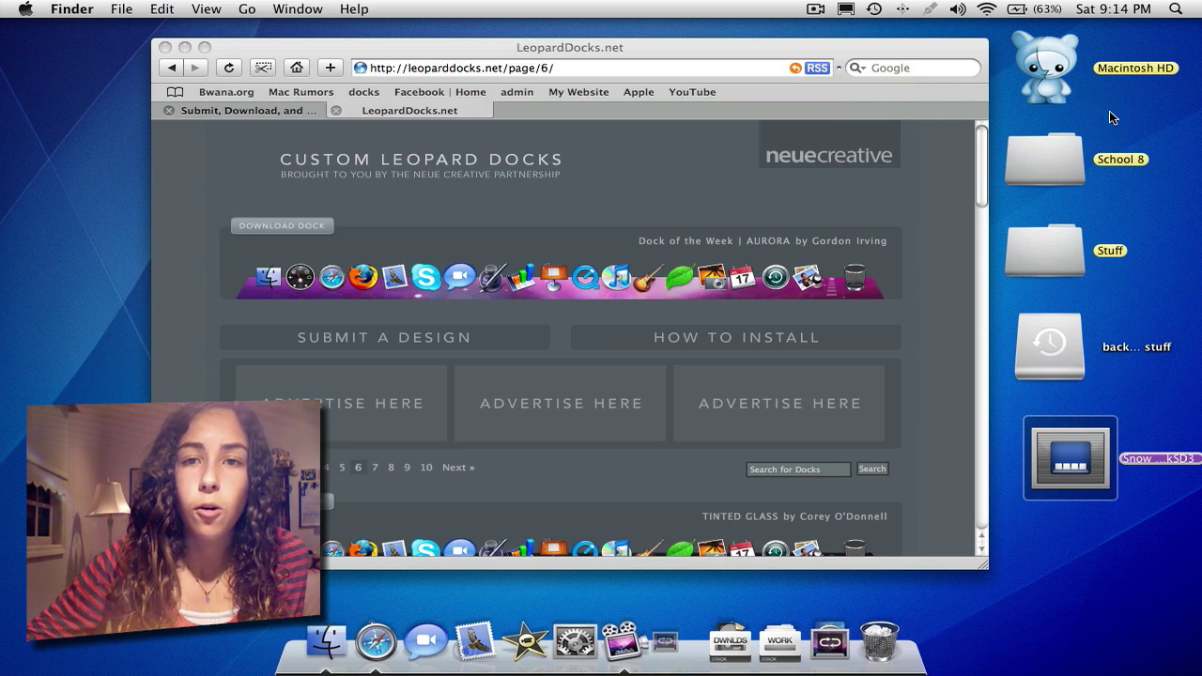
# Step: Search Spotlight for dock and launch Dock Library from the results
pyautogui.click(1171, 8)
pyautogui.write('dock')
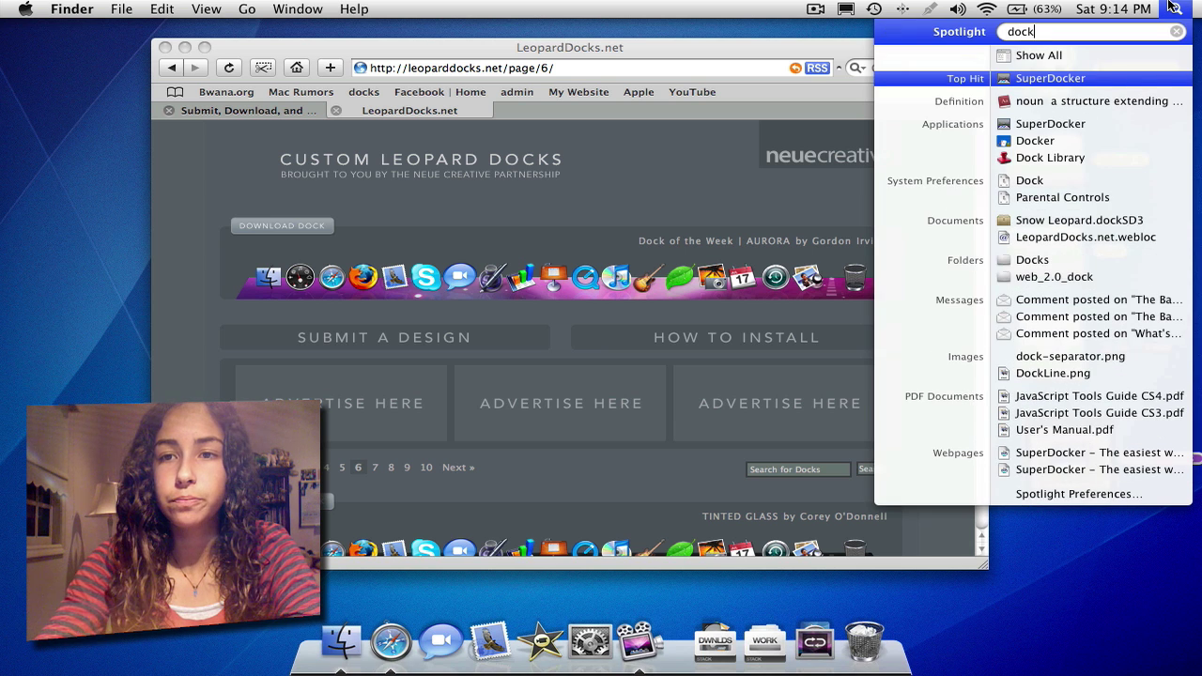
pyautogui.press('Down')
pyautogui.press('Down')
pyautogui.press('Down')
pyautogui.press('Down')
pyautogui.press('Return')
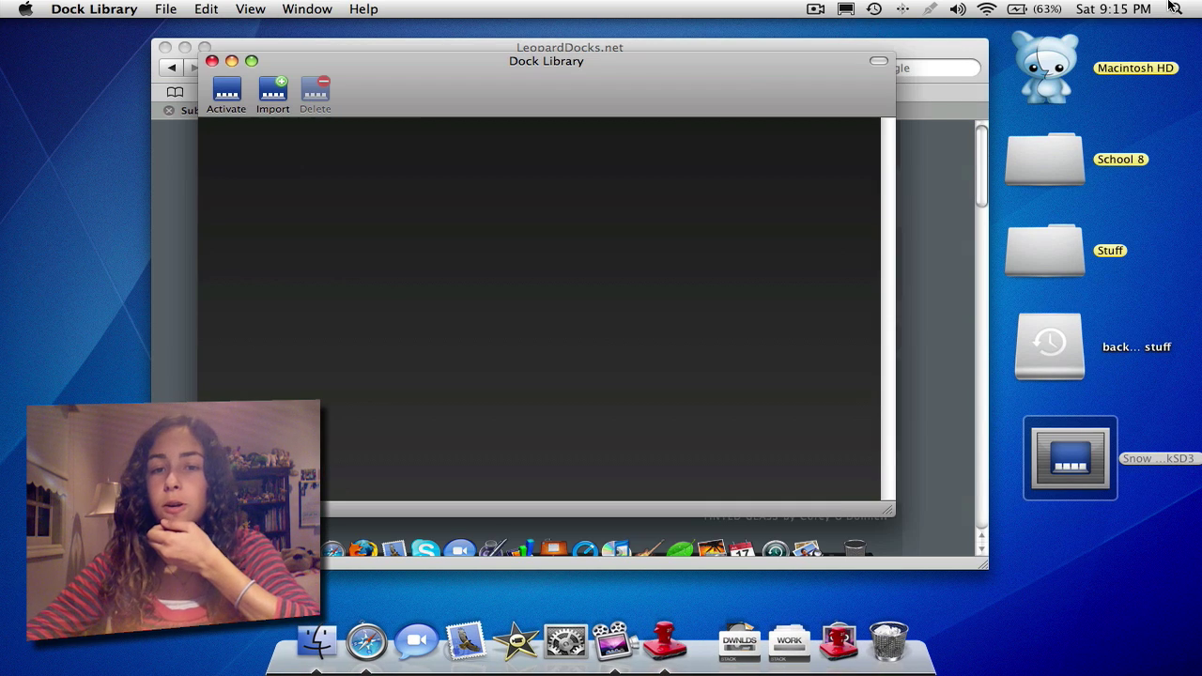
pyautogui.click(1114, 8)
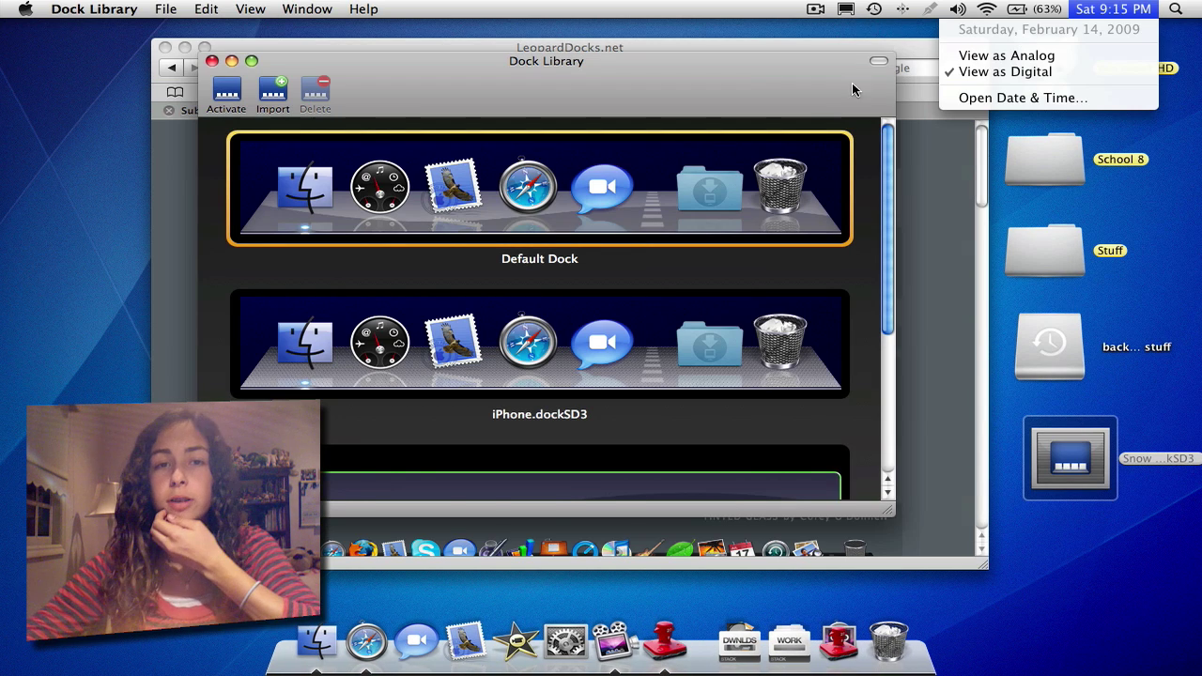
pyautogui.click(890, 218)
# Step: Check the Desktop folder for importable docks in Dock Library, cancel the import and close Dock Library
pyautogui.click(273, 92)
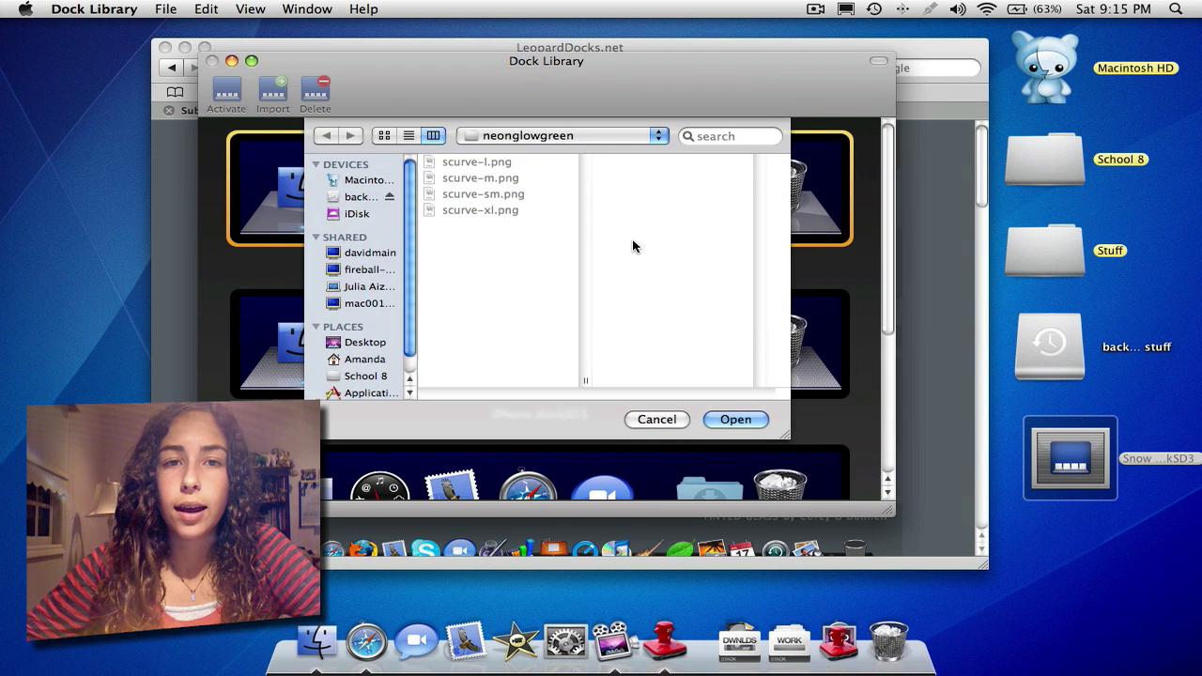
pyautogui.click(357, 343)
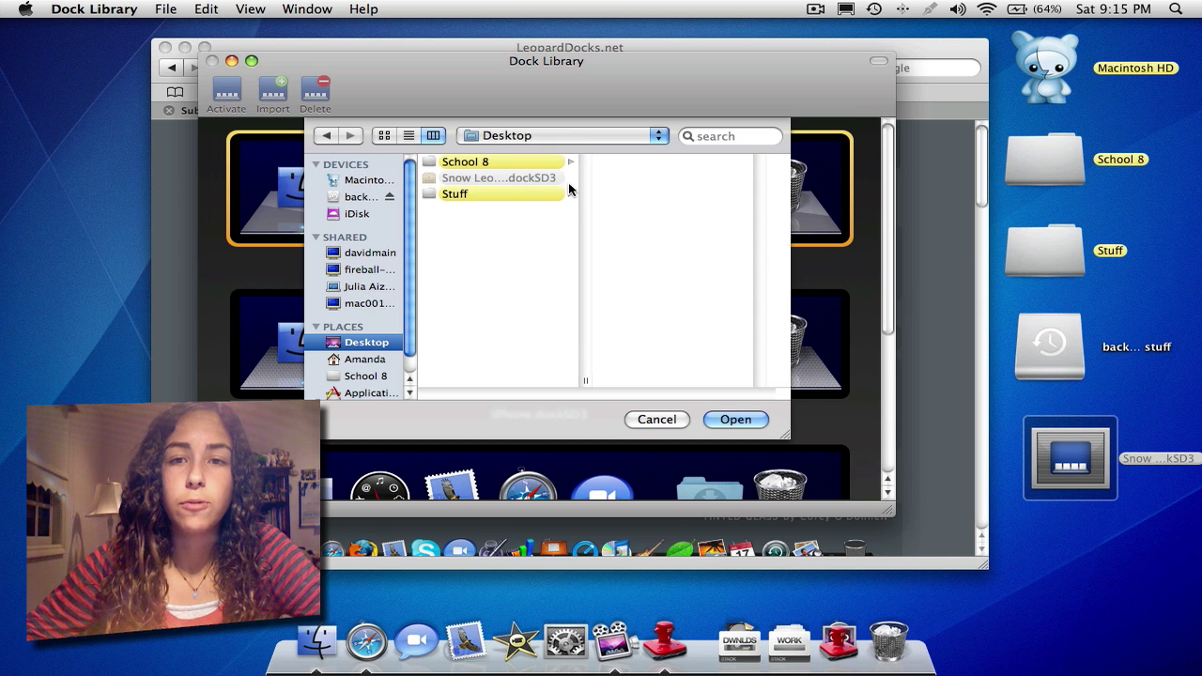
pyautogui.click(684, 424)
pyautogui.moveTo(554, 76); pyautogui.dragTo(634, 115)
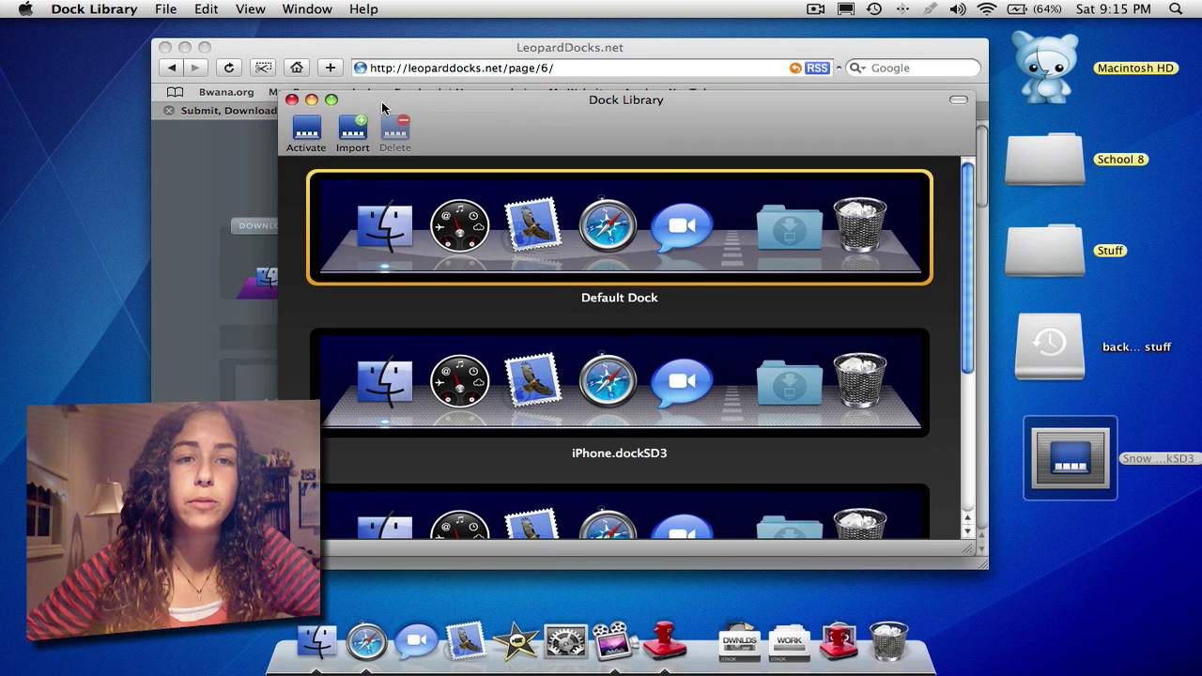
pyautogui.click(291, 100)
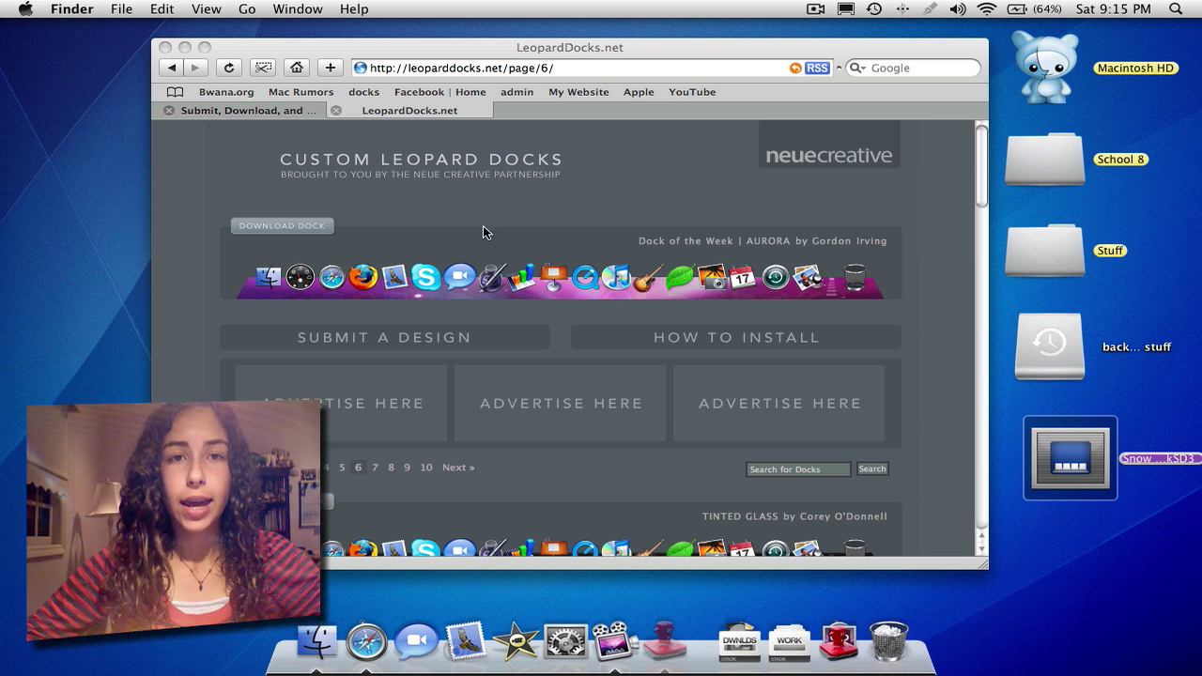
# Step: Close the LeopardDocks page in the browser and look over the contents of the Downloads stack
pyautogui.moveTo(371, 113); pyautogui.dragTo(368, 118)
pyautogui.click(334, 114)
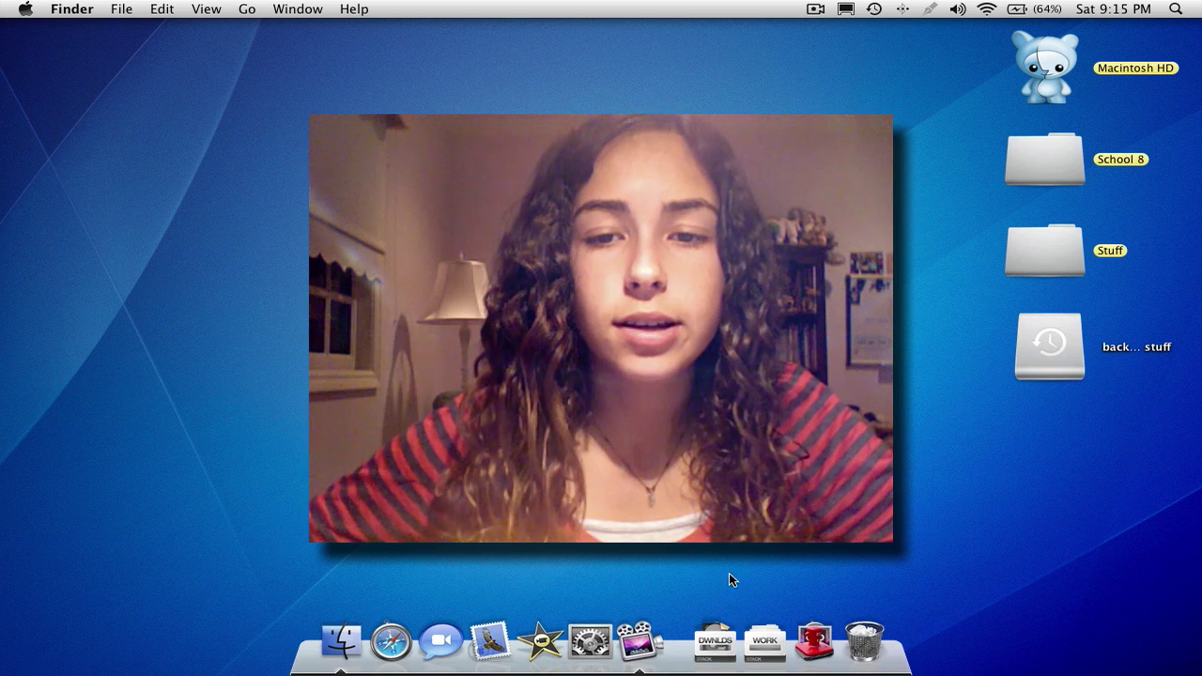
pyautogui.click(735, 636)
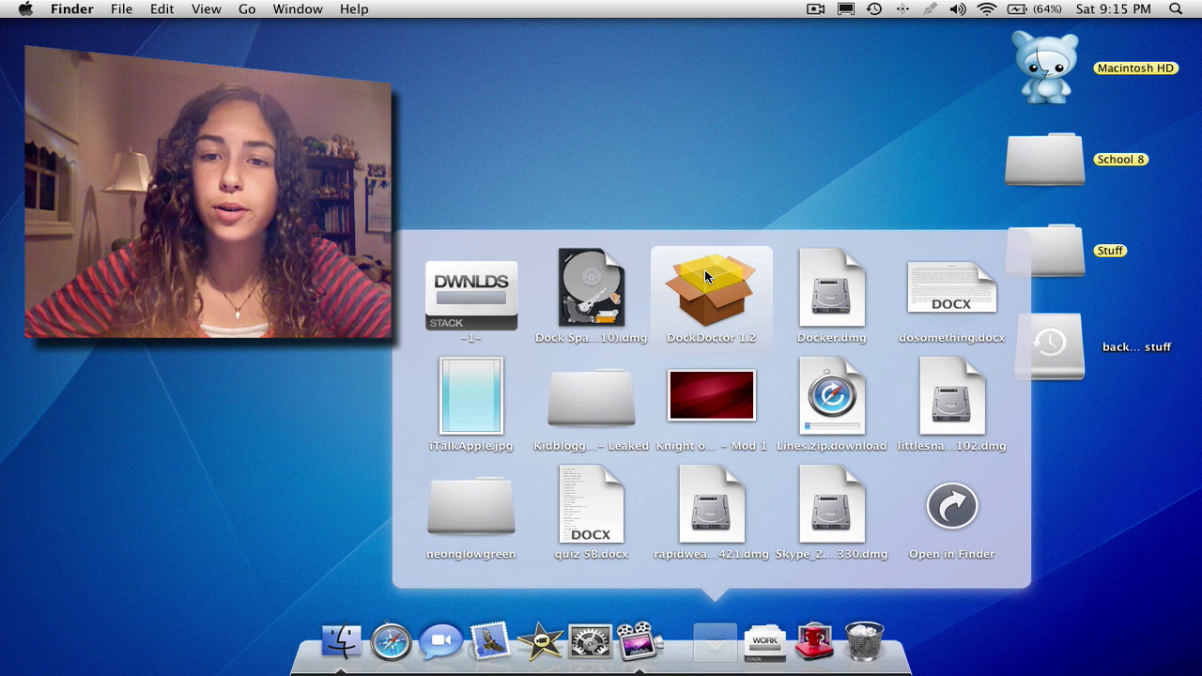
pyautogui.click(713, 640)
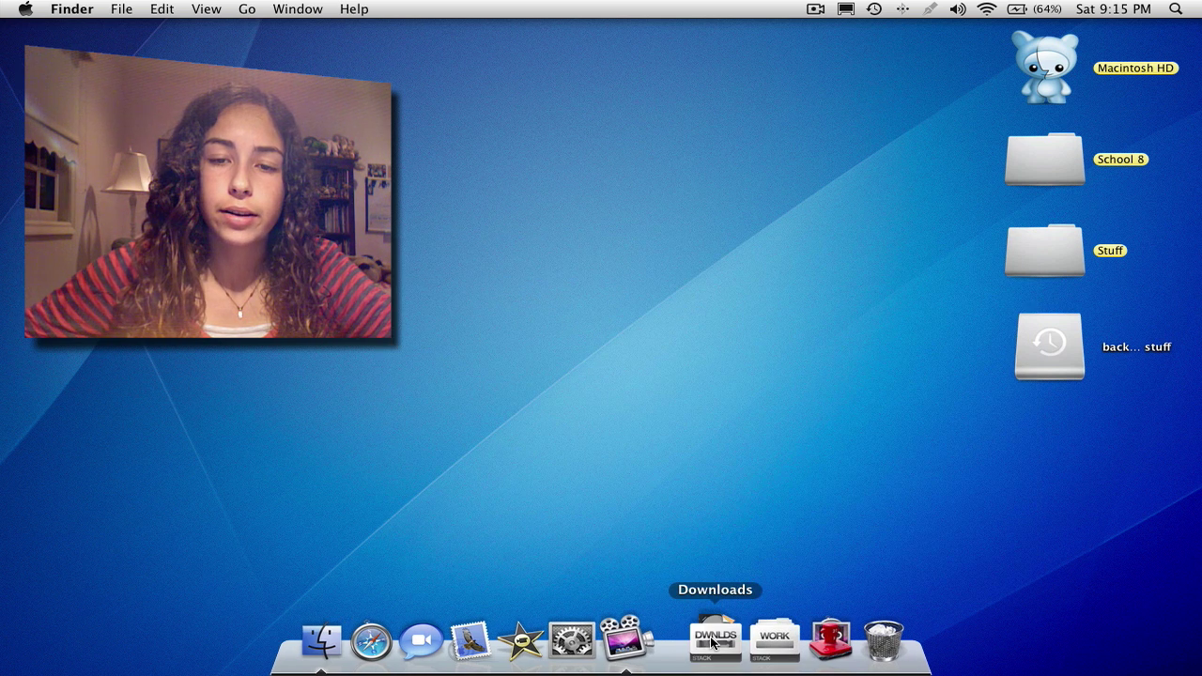
# Step: Search Spotlight for superd, launch SuperDocker and close the expanded Downloads stack
pyautogui.click(1174, 8)
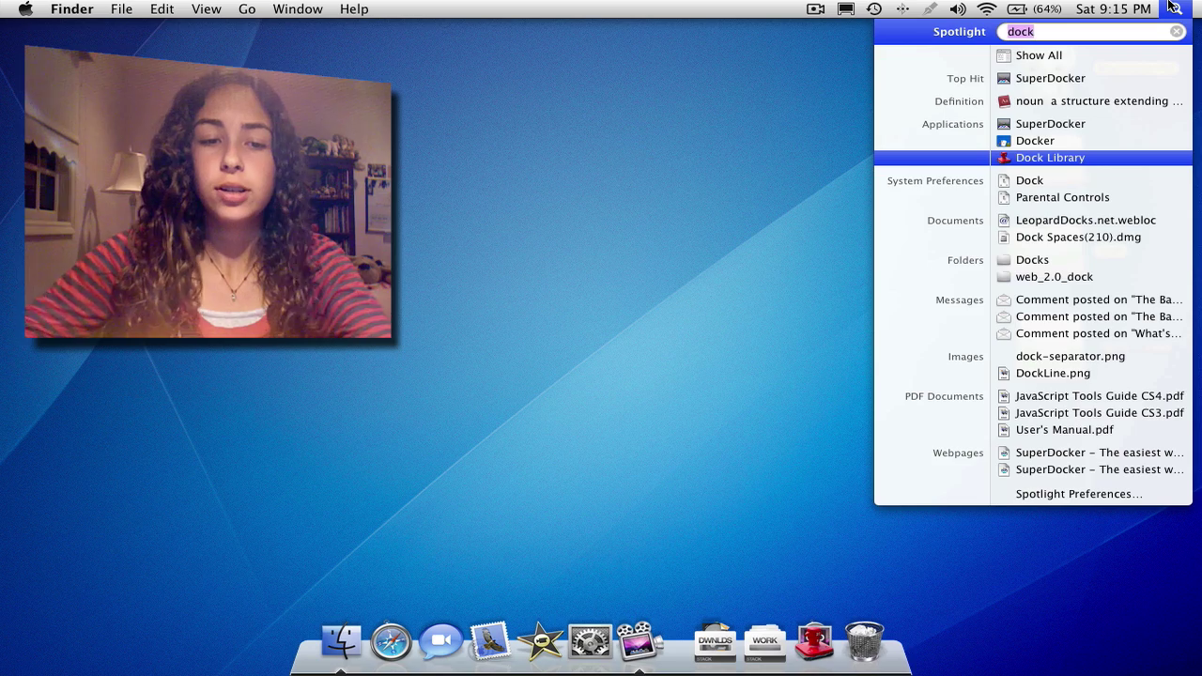
pyautogui.write('superd')
pyautogui.press('Return')
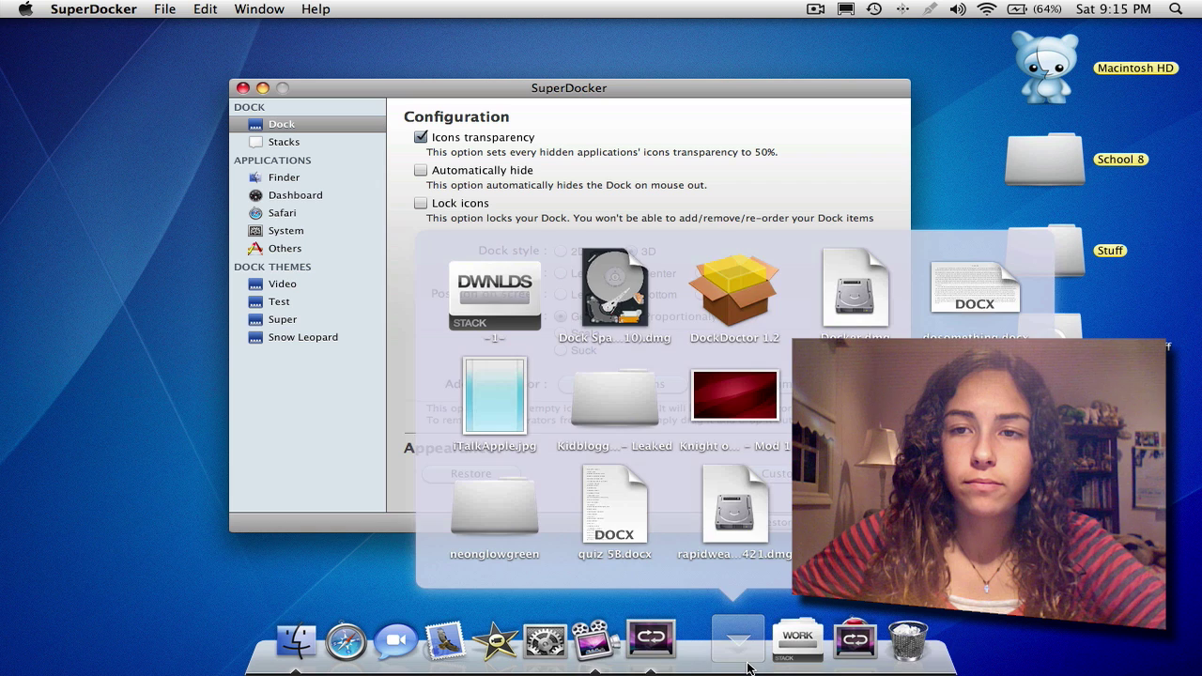
pyautogui.click(722, 452)
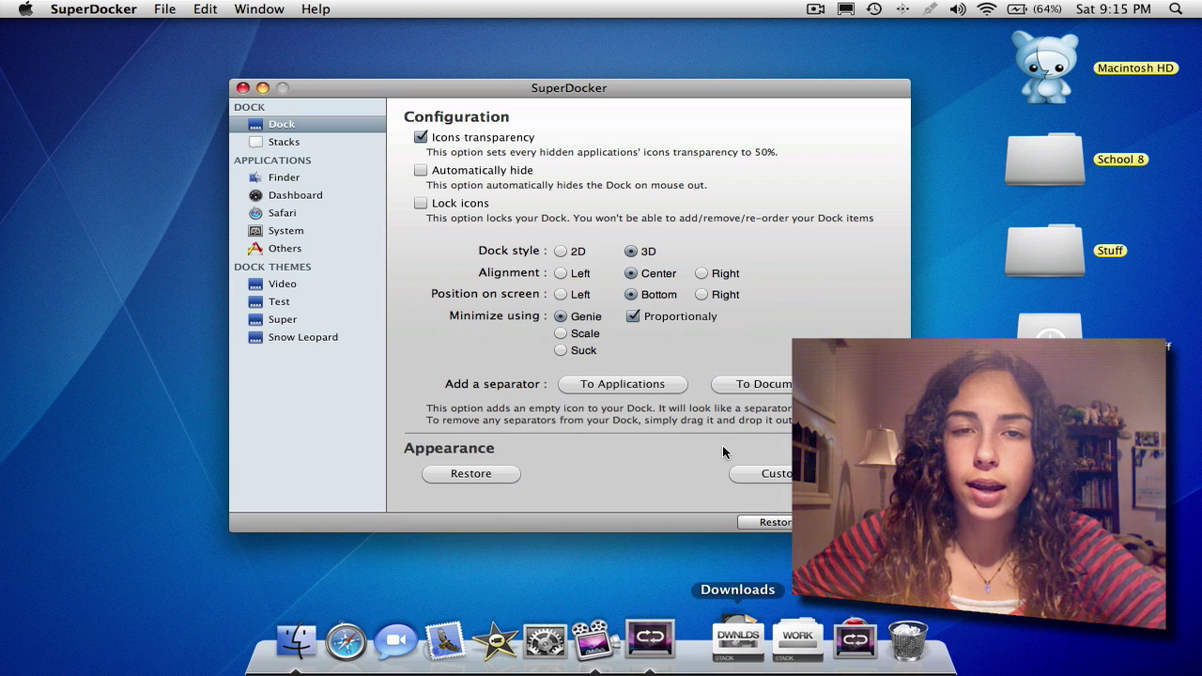
# Step: Set the customized background of the stacks to Other color, view the colour picker and quit SuperDocker
pyautogui.click(312, 139)
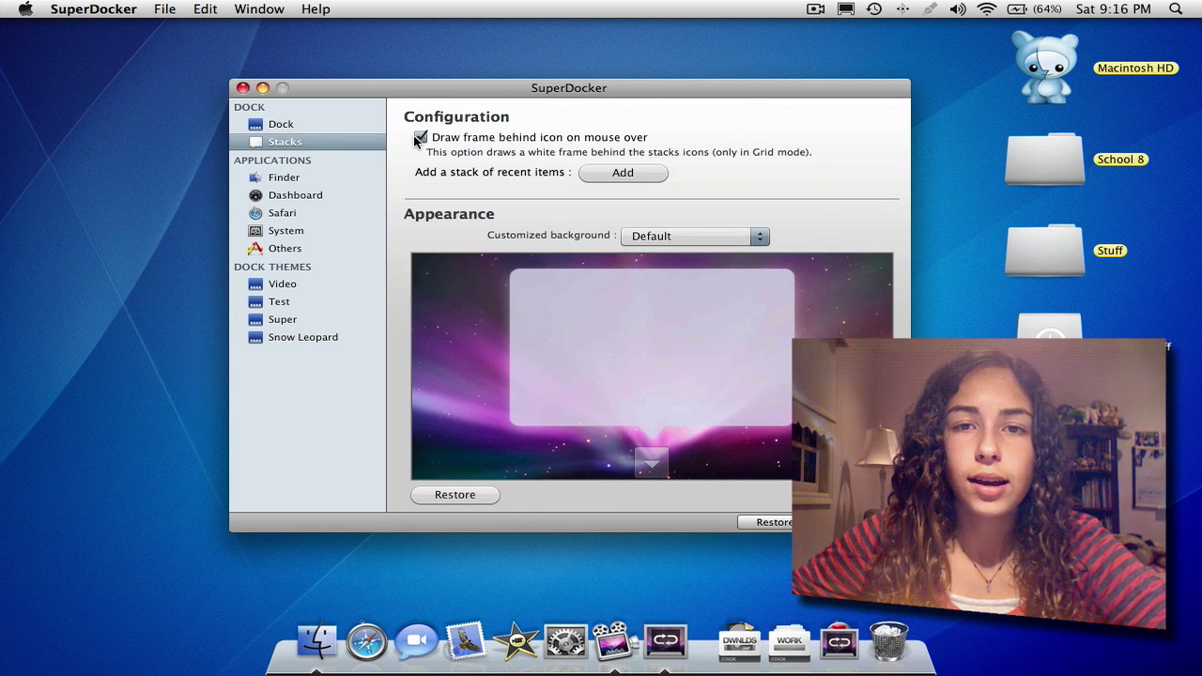
pyautogui.click(606, 173)
pyautogui.click(830, 667)
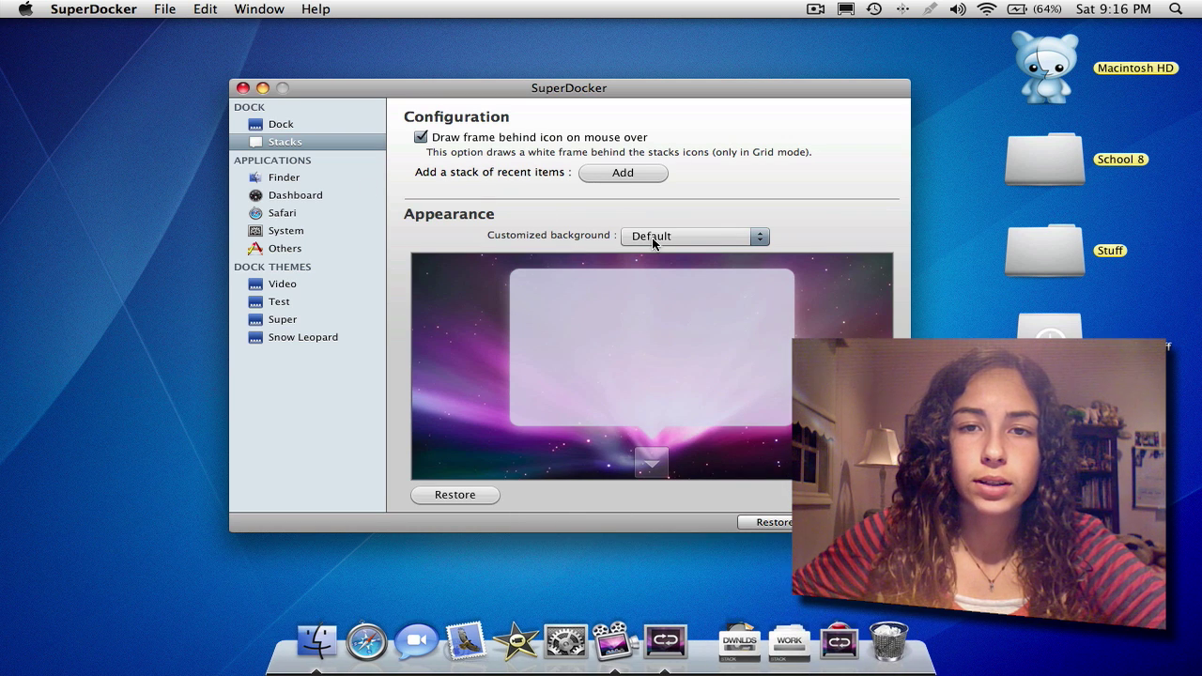
pyautogui.click(660, 239)
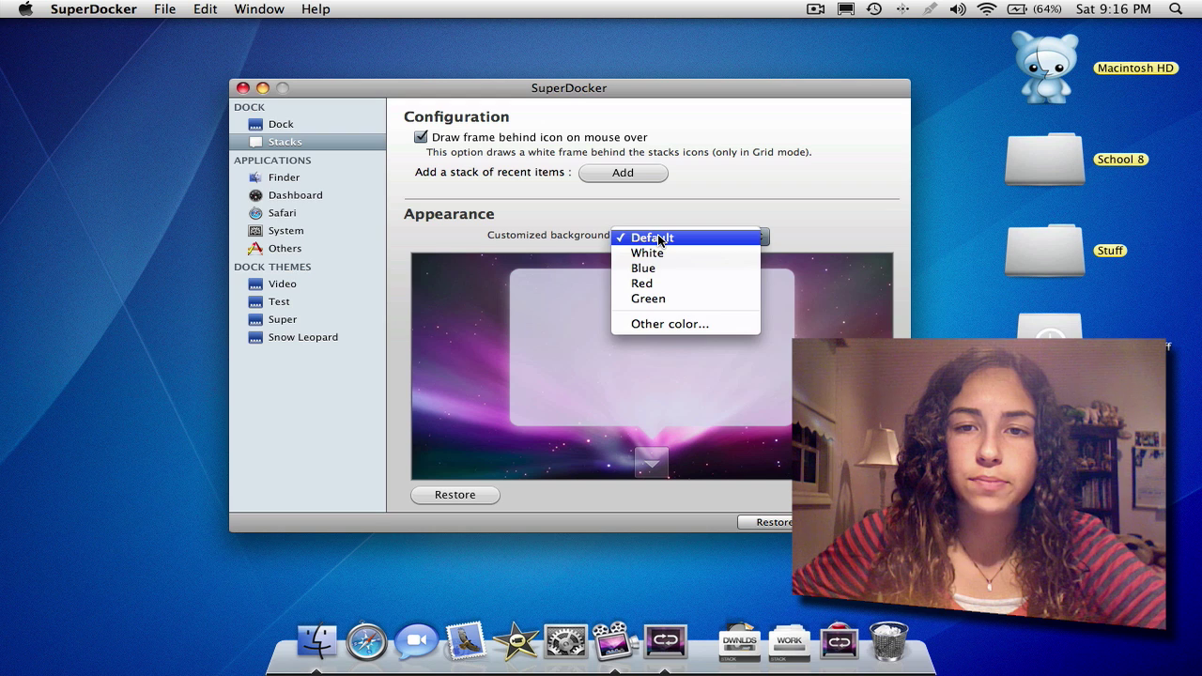
pyautogui.click(677, 323)
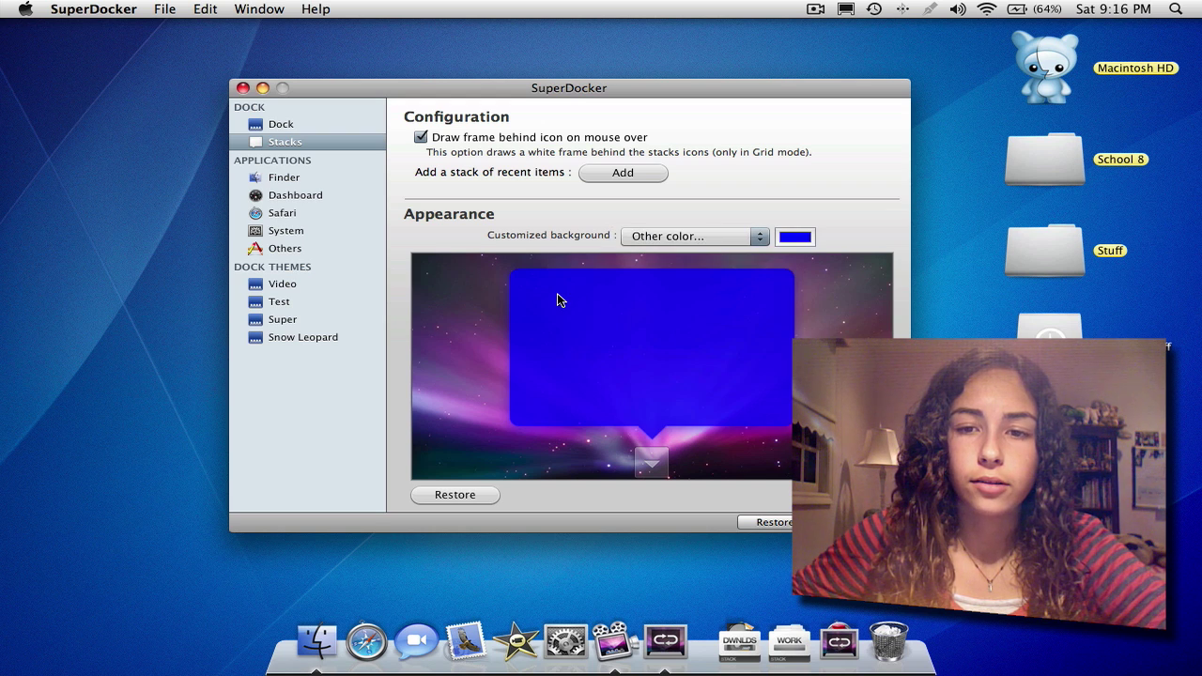
pyautogui.click(795, 237)
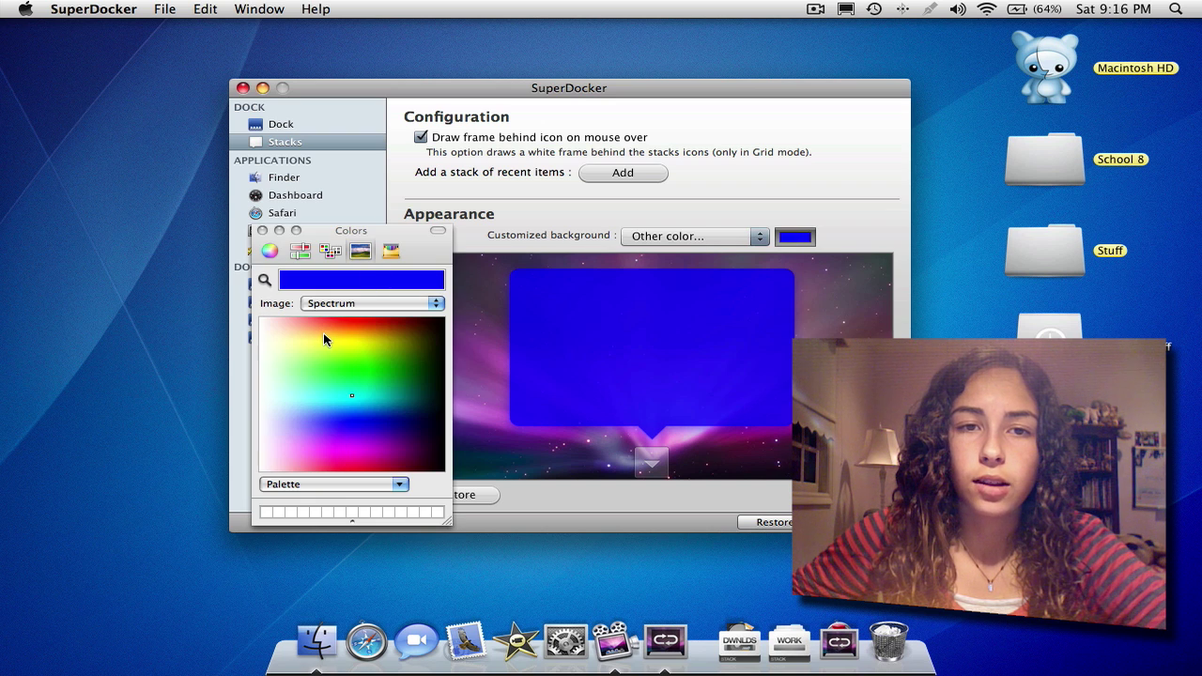
pyautogui.click(264, 235)
pyautogui.press('super+q')
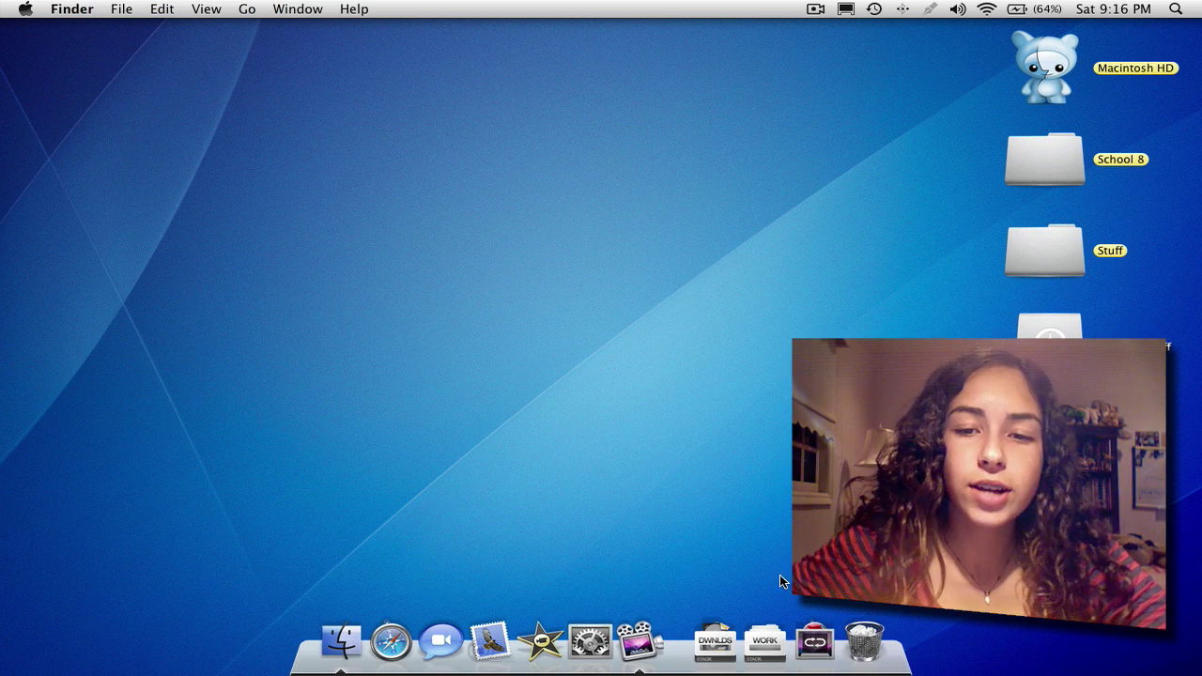
pyautogui.click(716, 667)
pyautogui.click(716, 666)
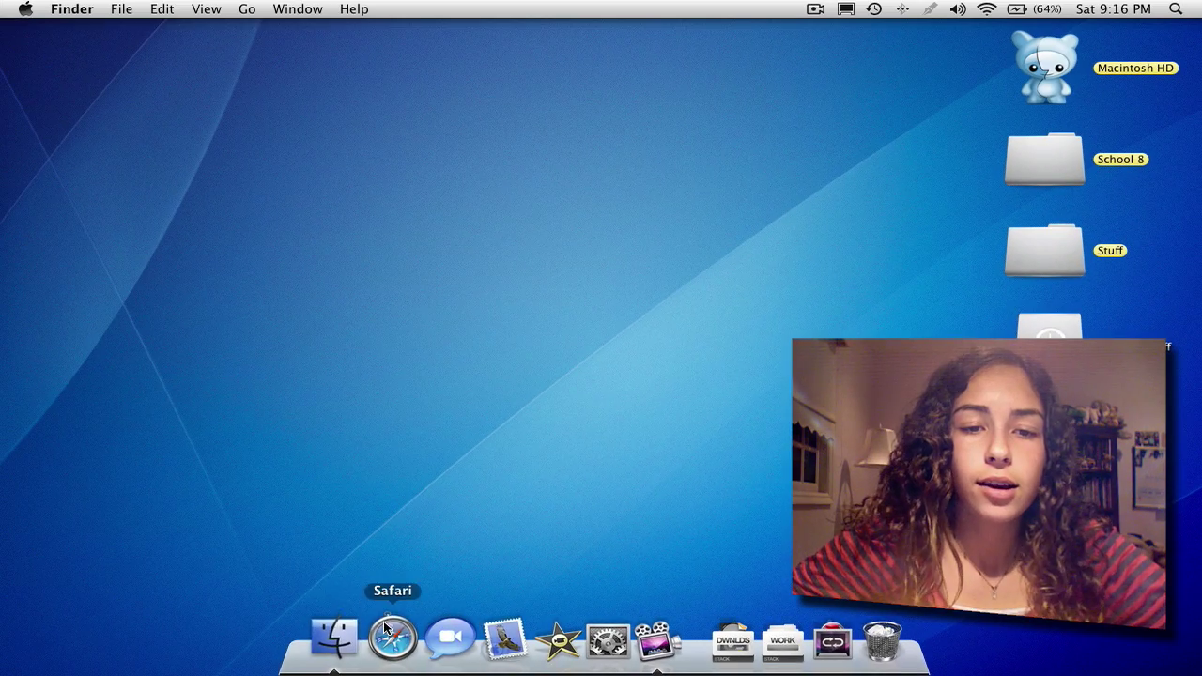
# Step: Open a Finder window and go to the Customization Stuff folder on the backups and stuff drive
pyautogui.click(334, 637)
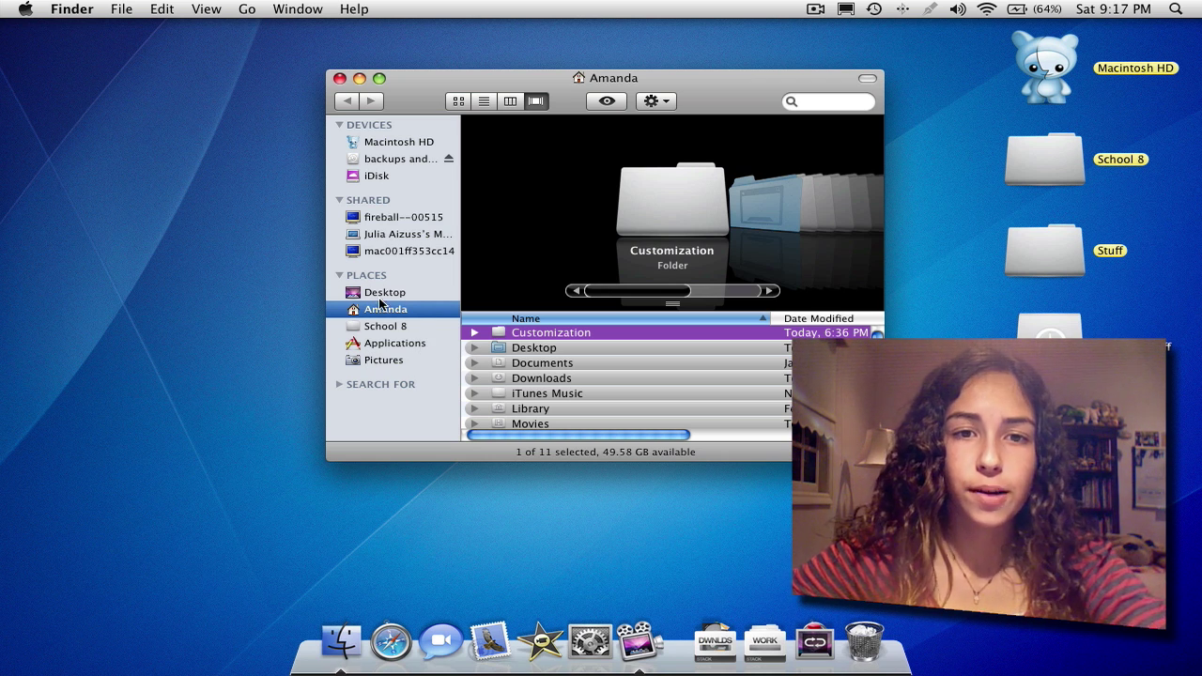
pyautogui.click(406, 160)
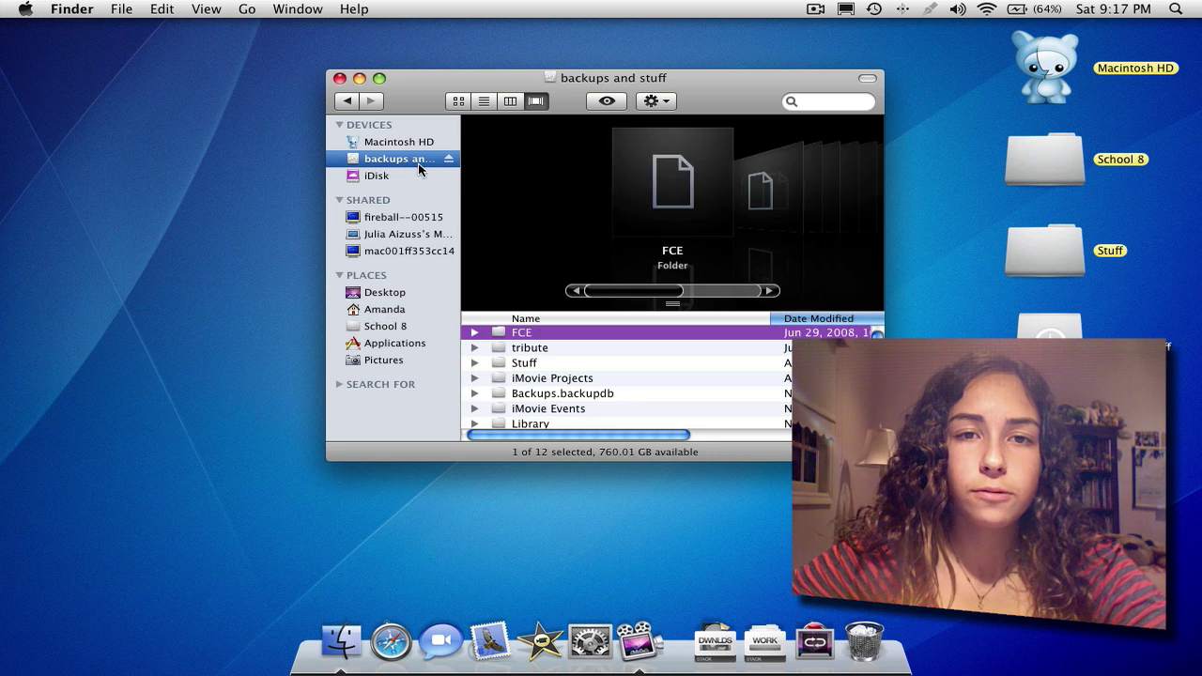
pyautogui.scroll(-5, 517, 383)
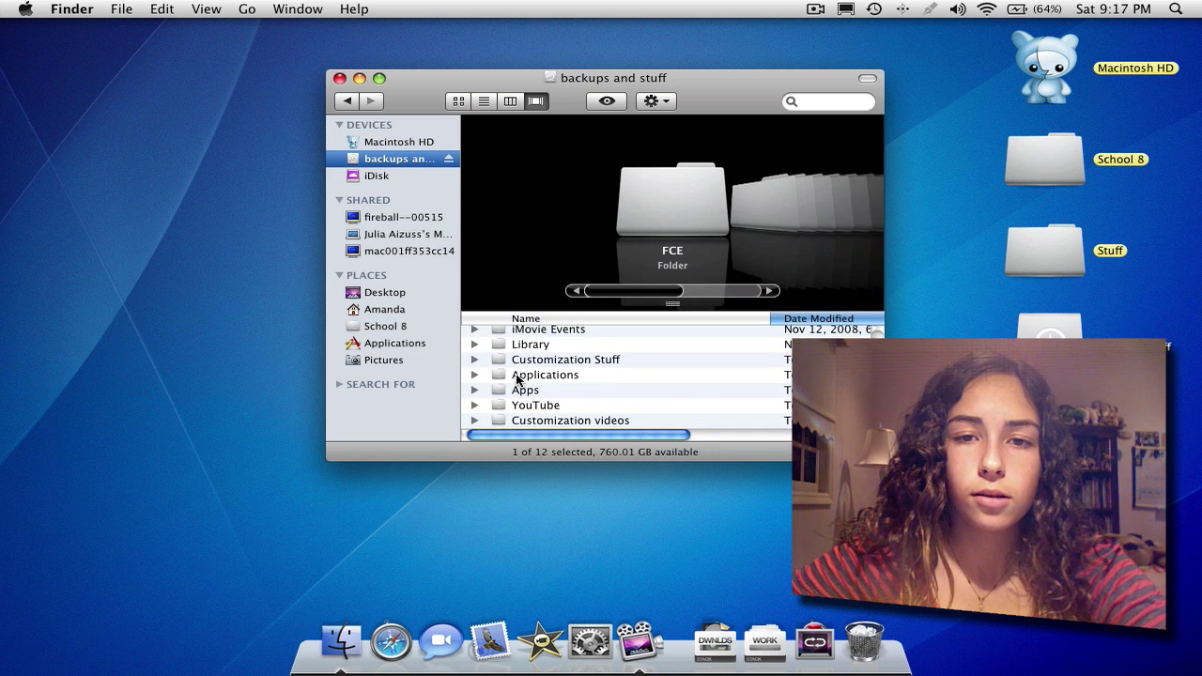
pyautogui.click(540, 361)
pyautogui.doubleClick(539, 360)
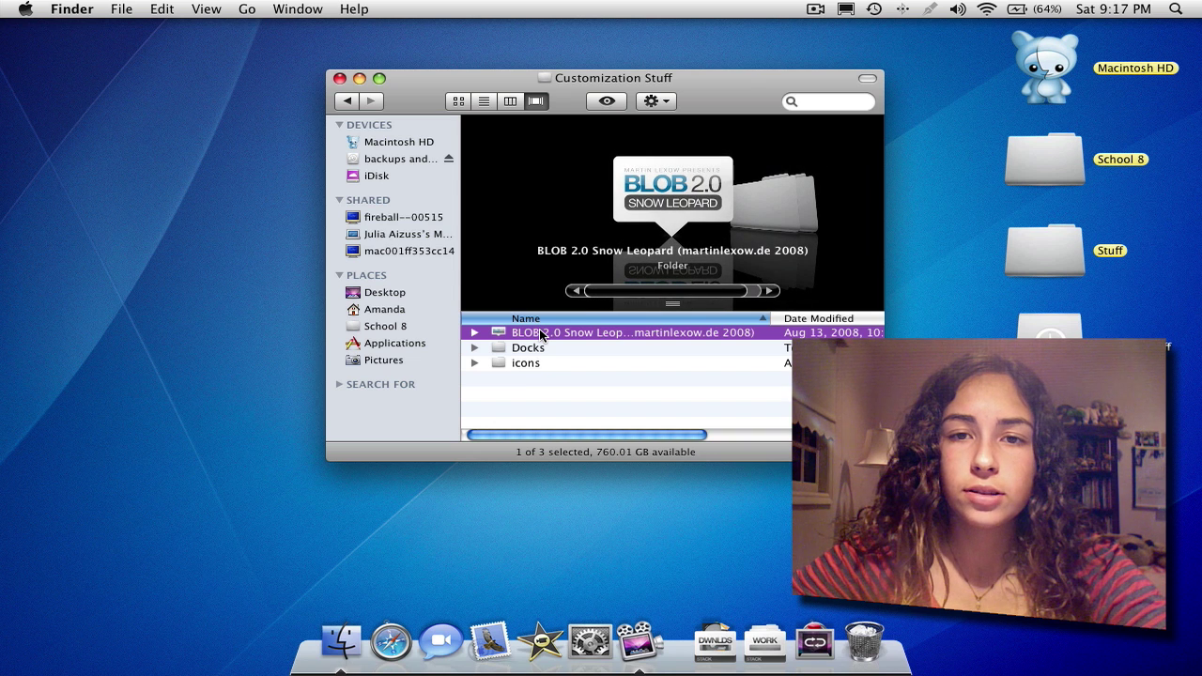
# Step: Open the BLOB 2.0 Snow Leopard folder, browse its icon folders and preview BLOB2_Stack_Games
pyautogui.doubleClick(540, 334)
pyautogui.scroll(-3, 562, 395)
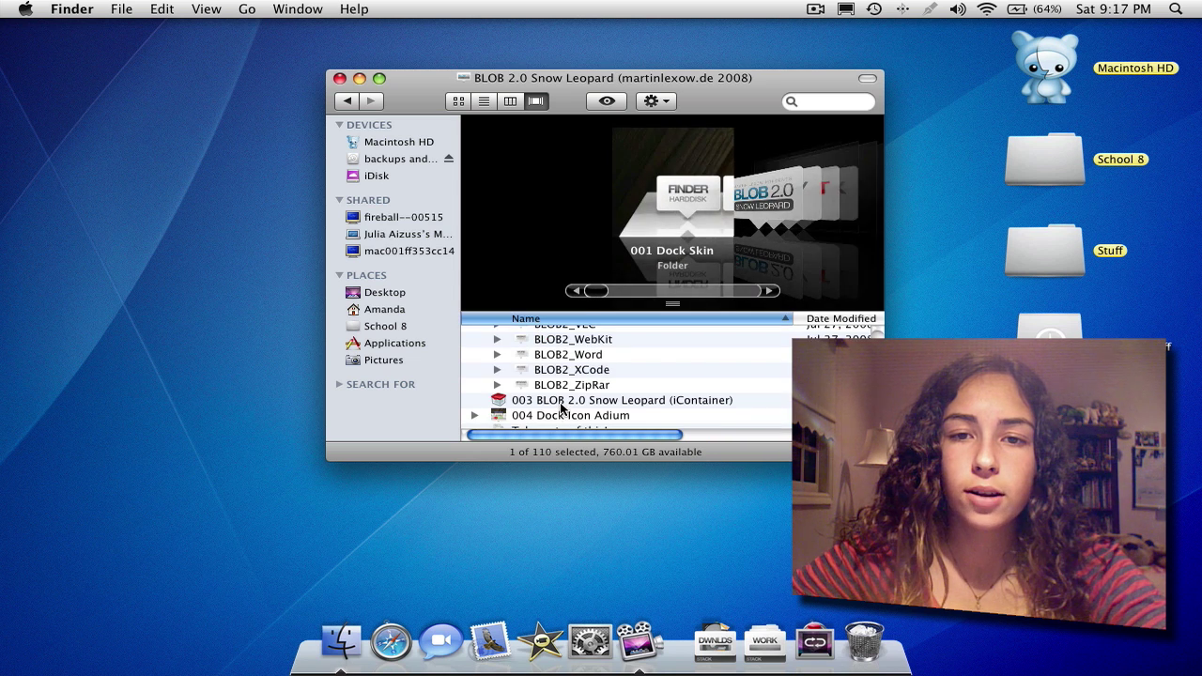
pyautogui.scroll(-1, 564, 408)
pyautogui.scroll(10, 563, 407)
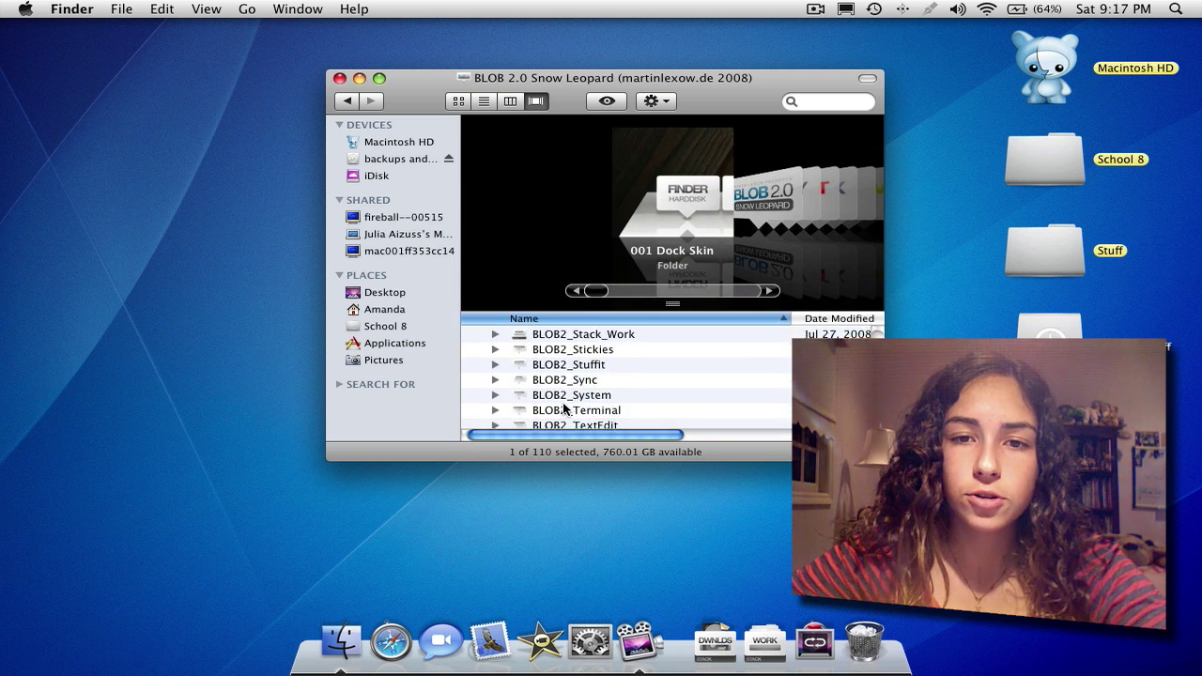
pyautogui.hscroll(2, 564, 407)
pyautogui.hscroll(-2, 563, 406)
pyautogui.scroll(1, 564, 407)
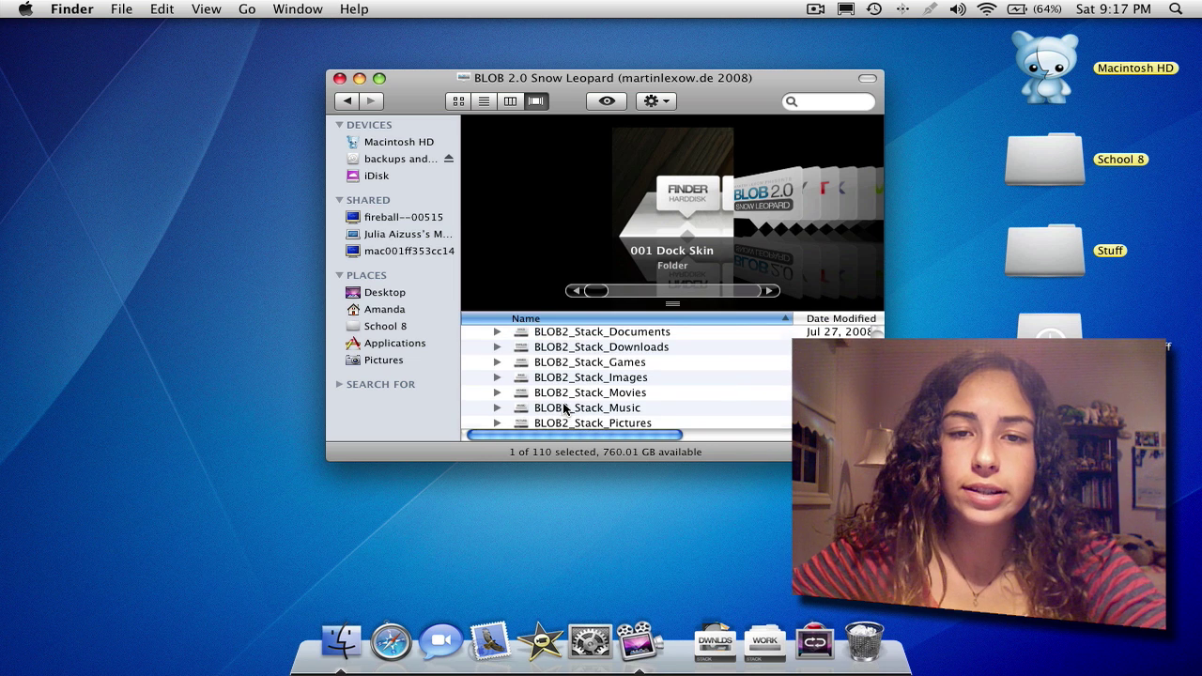
pyautogui.click(569, 361)
pyautogui.scroll(3, 570, 362)
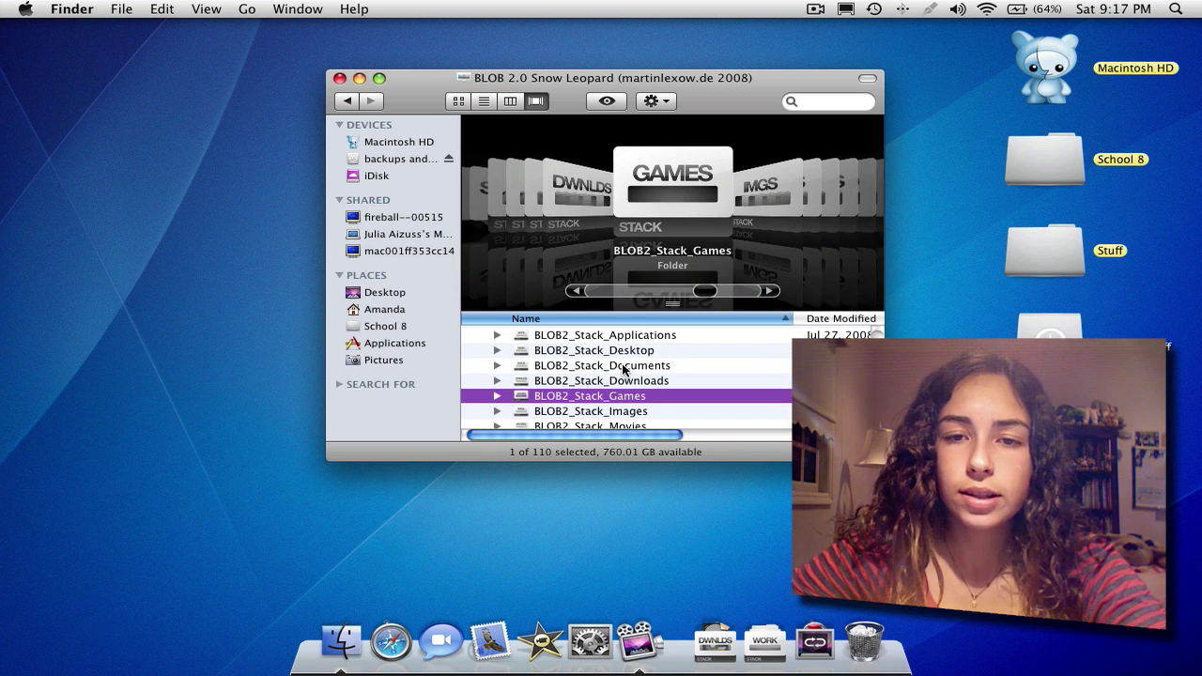
# Step: Show the info window of the BLOB2_Stack_Applications folder and close the BLOB 2.0 Snow Leopard Finder window
pyautogui.scroll(3, 611, 367)
pyautogui.scroll(-1, 623, 368)
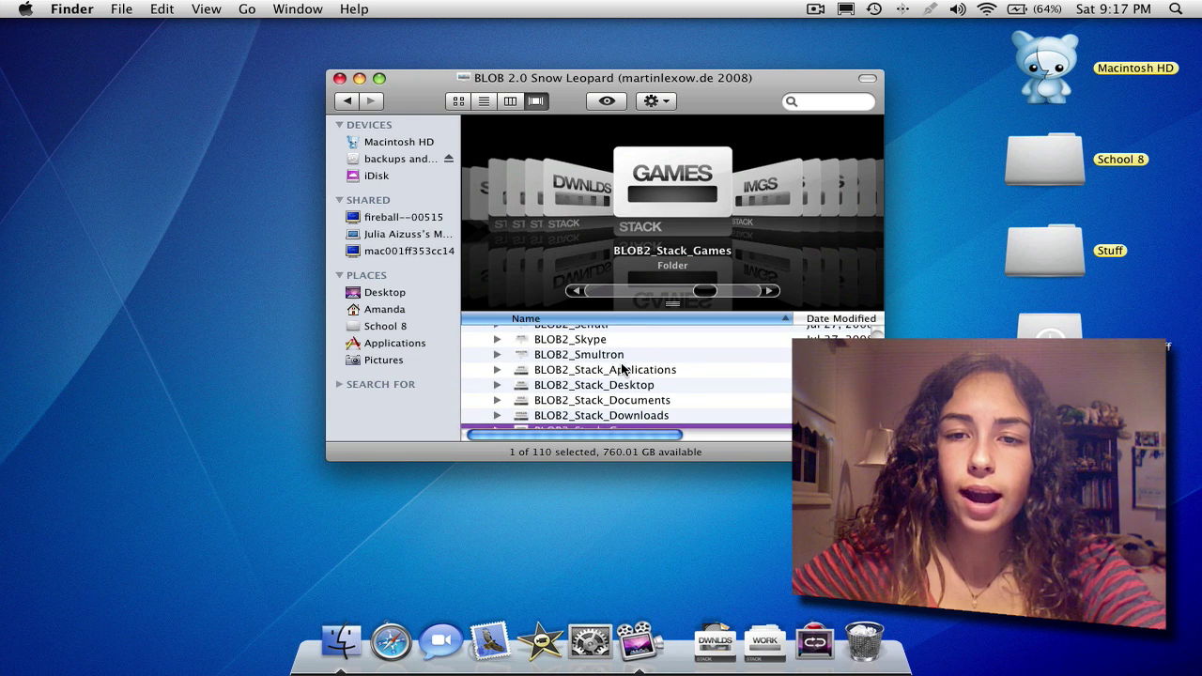
pyautogui.click(622, 370)
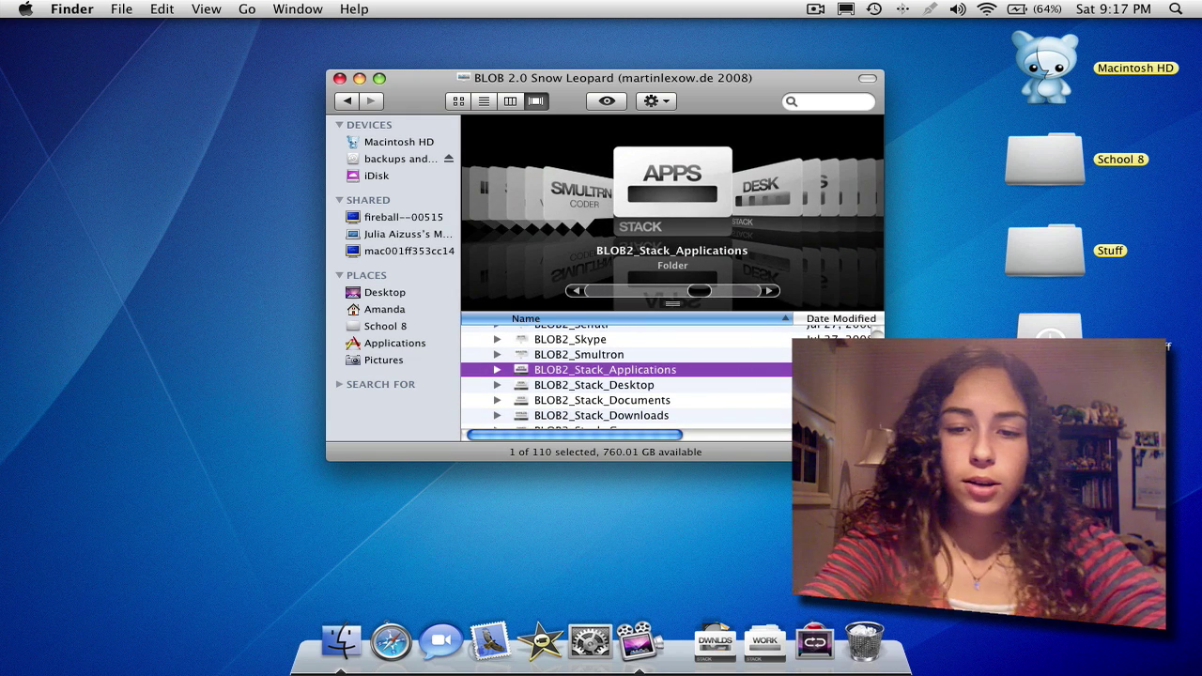
pyautogui.press('super+i')
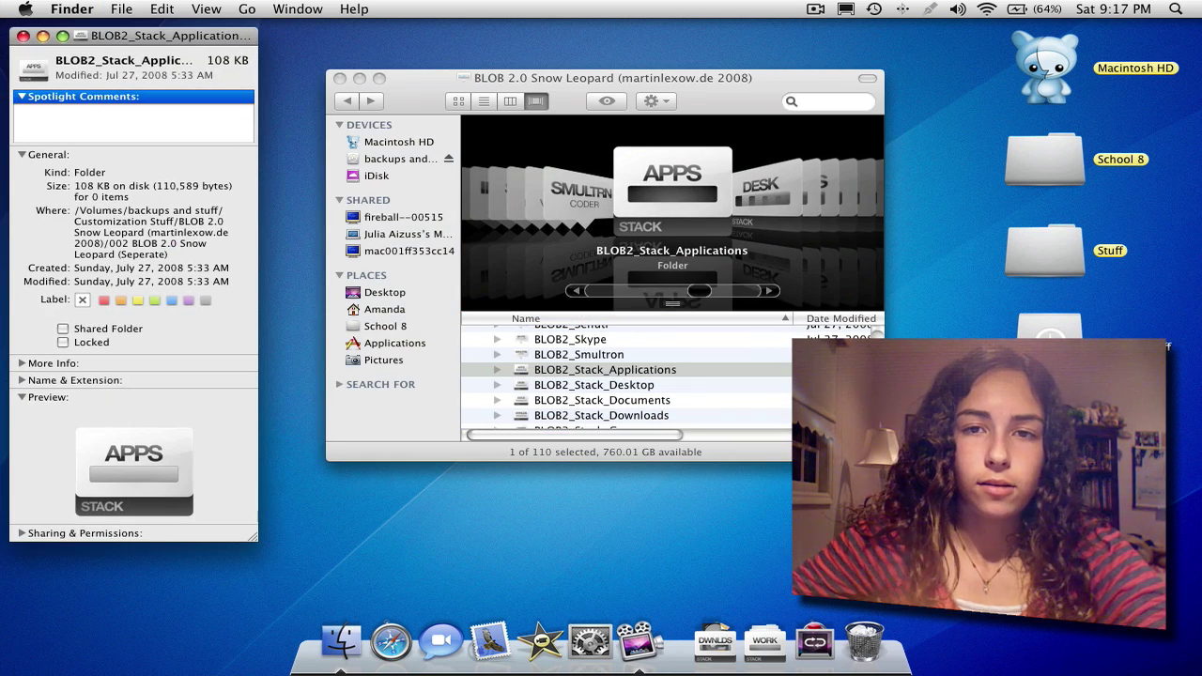
pyautogui.click(340, 78)
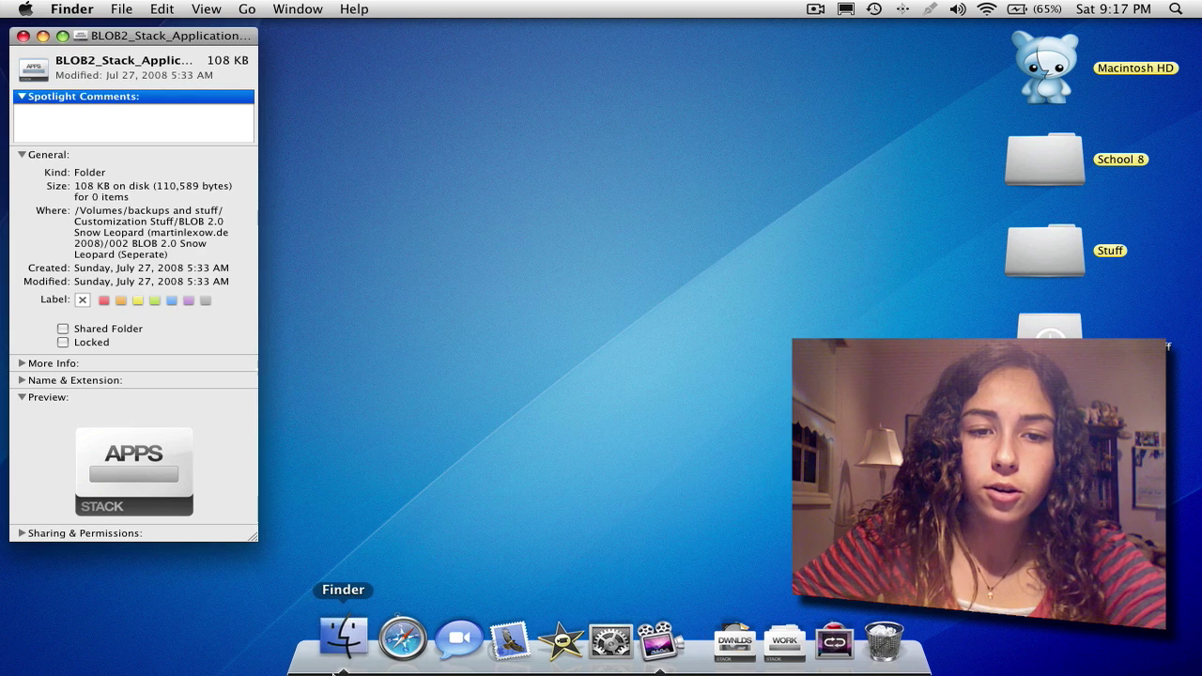
# Step: Create a new folder named -1- in the Applications folder using a new Finder window
pyautogui.click(341, 641)
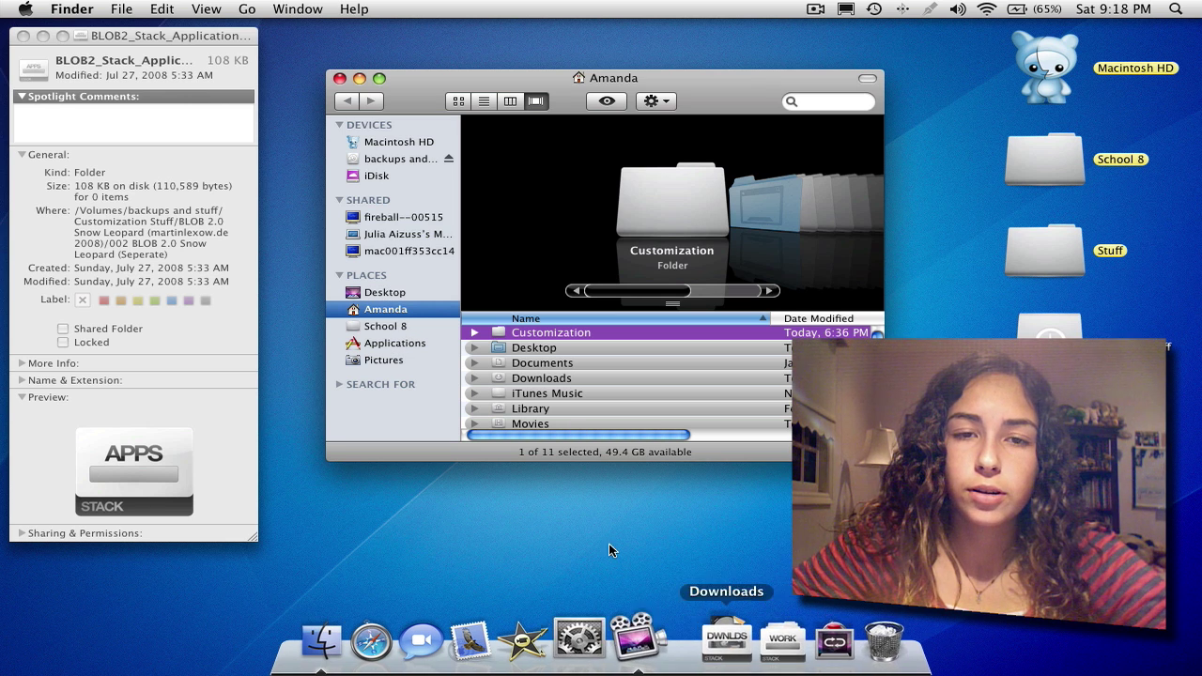
pyautogui.click(378, 342)
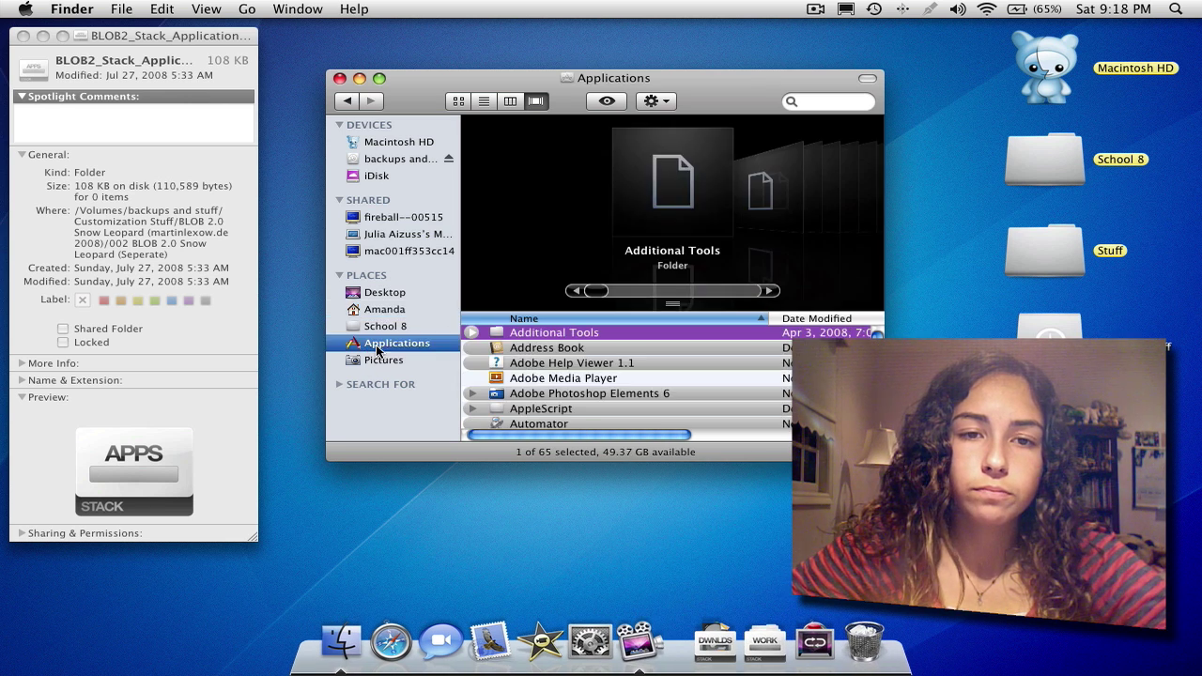
pyautogui.click(468, 377)
pyautogui.hscroll(-1, 506, 340)
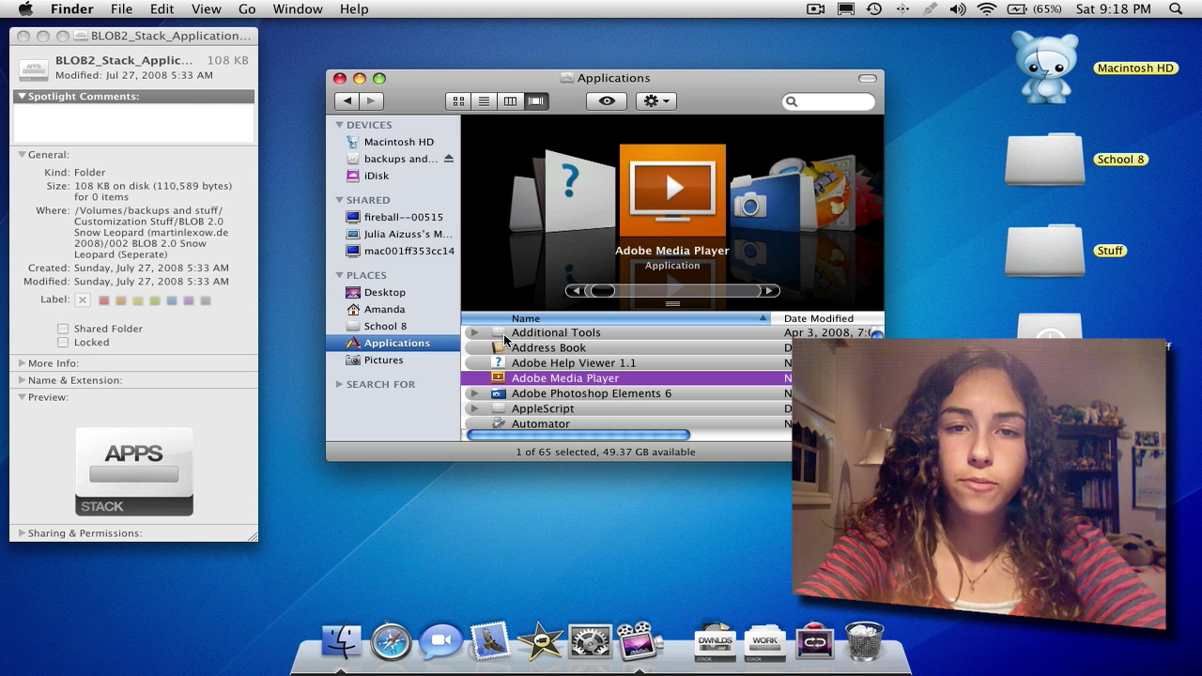
pyautogui.press('super+shift+n')
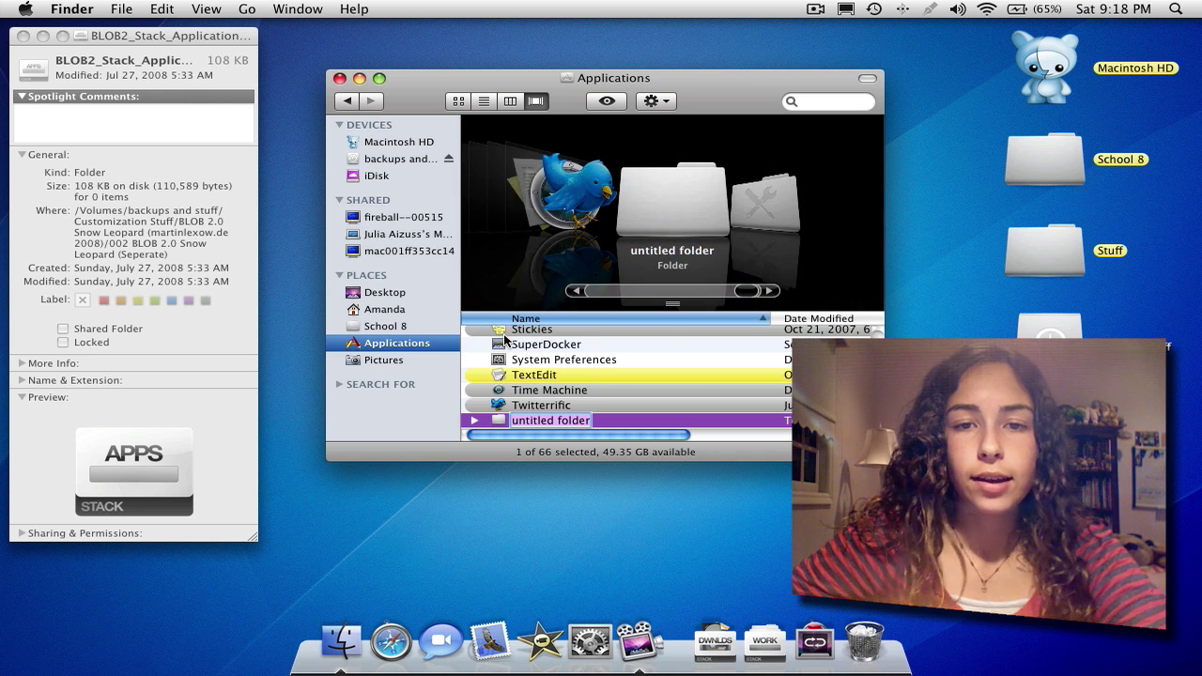
pyautogui.press('BackSpace')
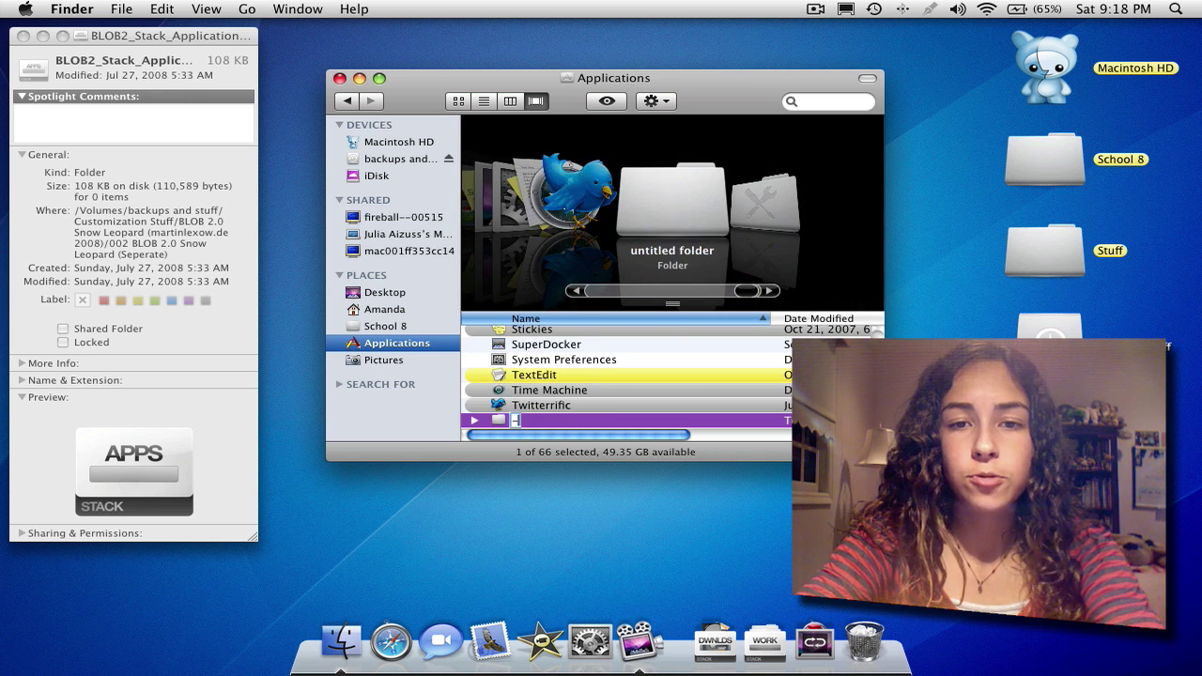
pyautogui.write('-1-')
pyautogui.press('Return')
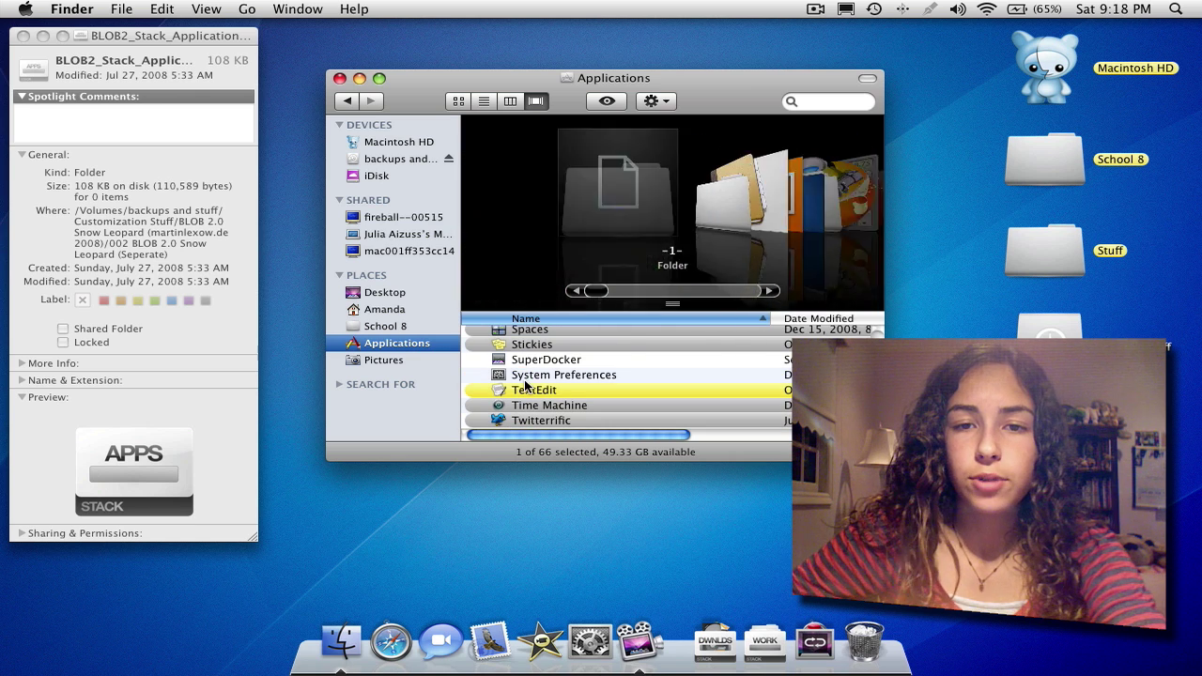
pyautogui.hscroll(1, 606, 413)
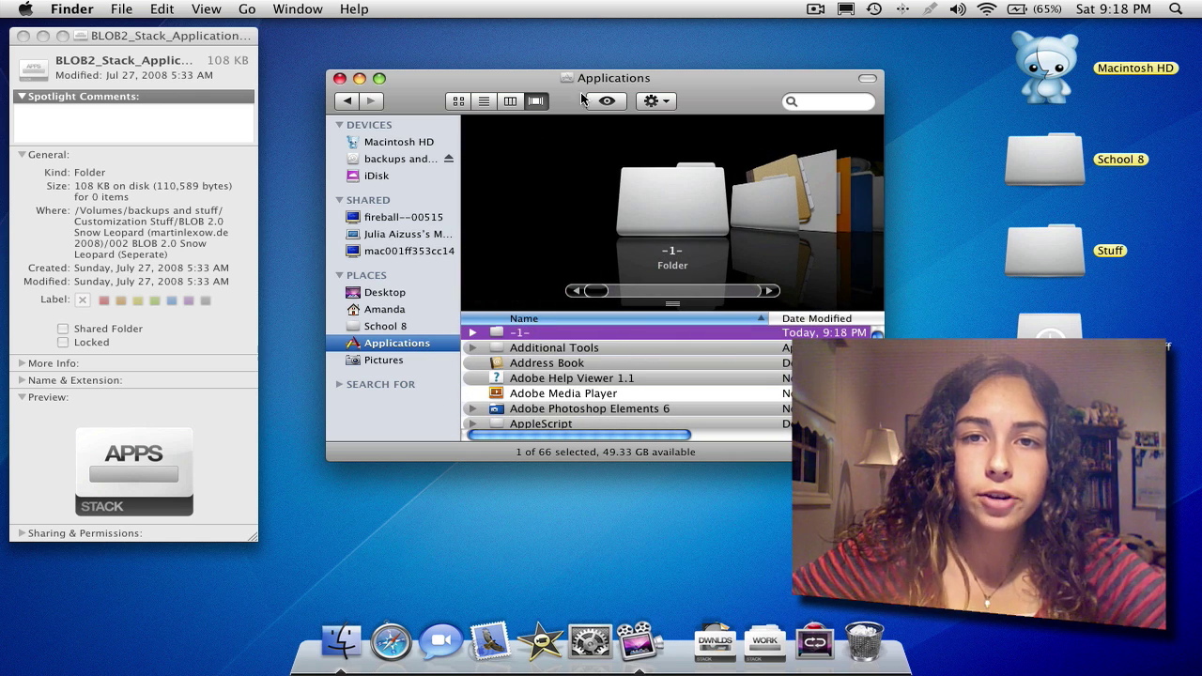
# Step: Show the info window of the -1- folder beside the one for BLOB2_Stack_Applications, moving the windows apart
pyautogui.moveTo(628, 84); pyautogui.dragTo(801, 87)
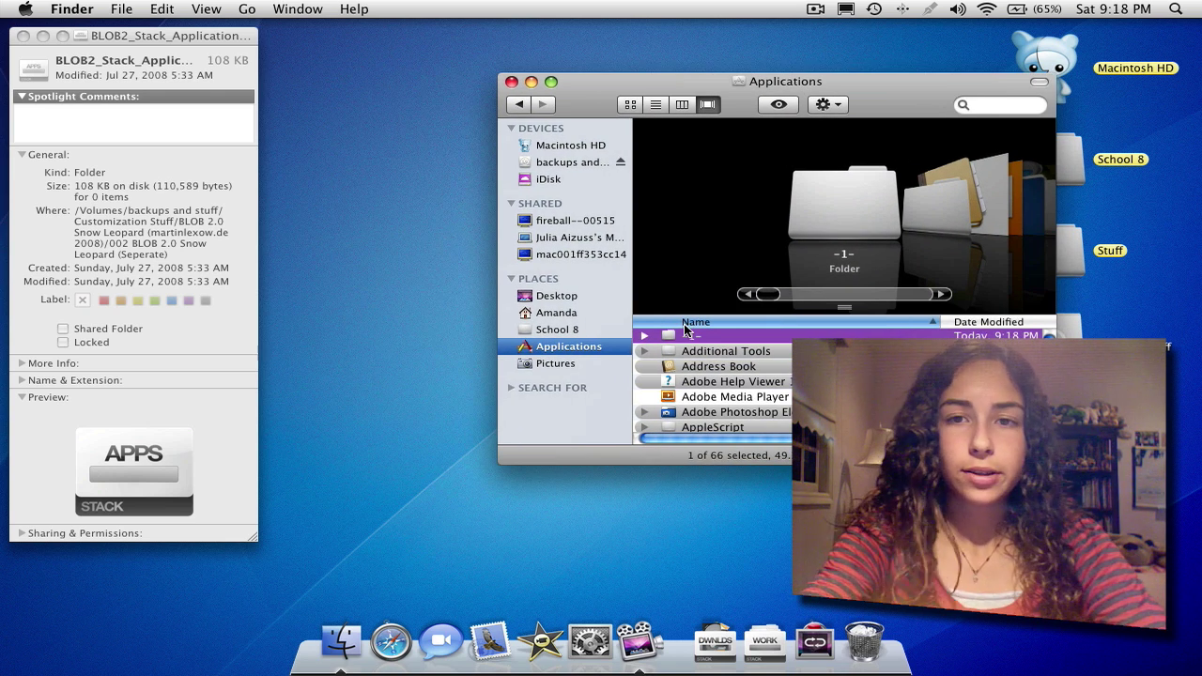
pyautogui.press('super+i')
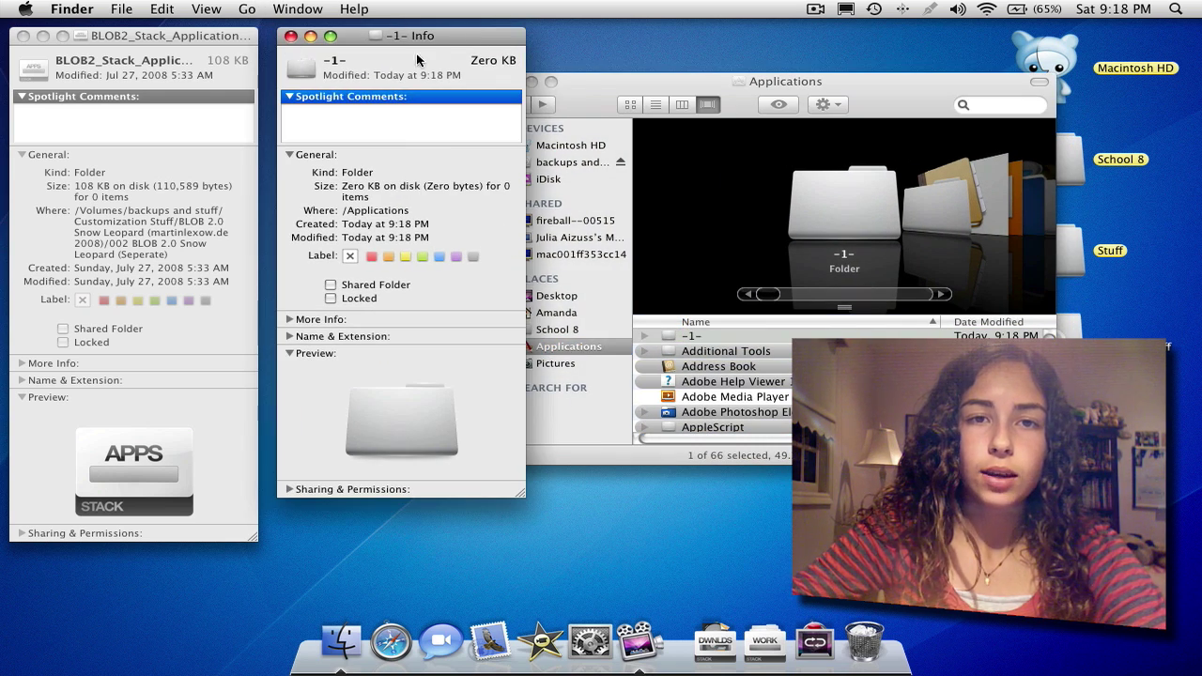
pyautogui.moveTo(178, 41); pyautogui.dragTo(192, 38)
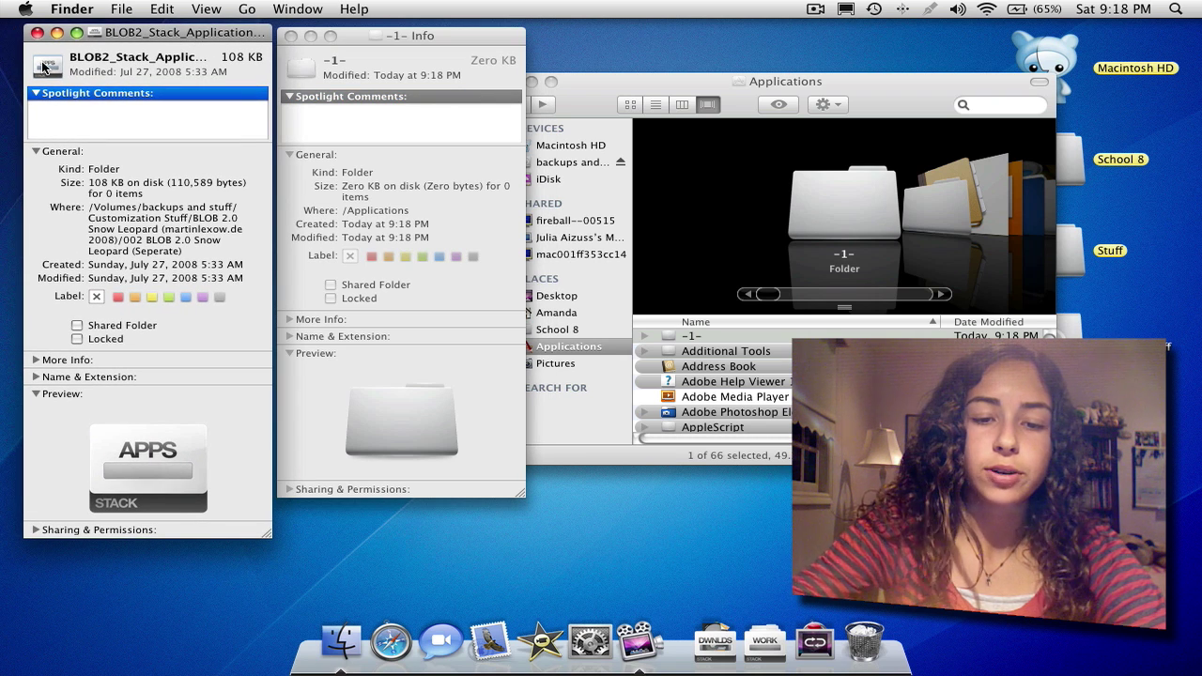
# Step: Copy the BLOB2_Stack_Applications icon onto the -1- folder through their info windows and close both info windows
pyautogui.press('super+c')
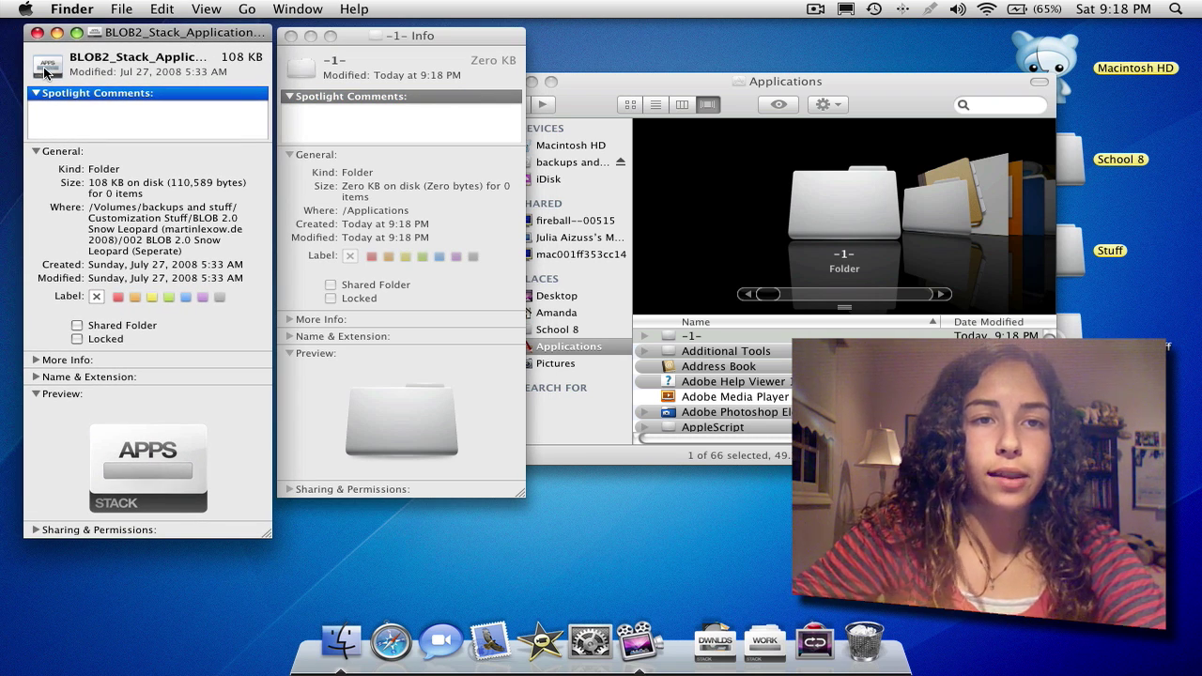
pyautogui.click(306, 66)
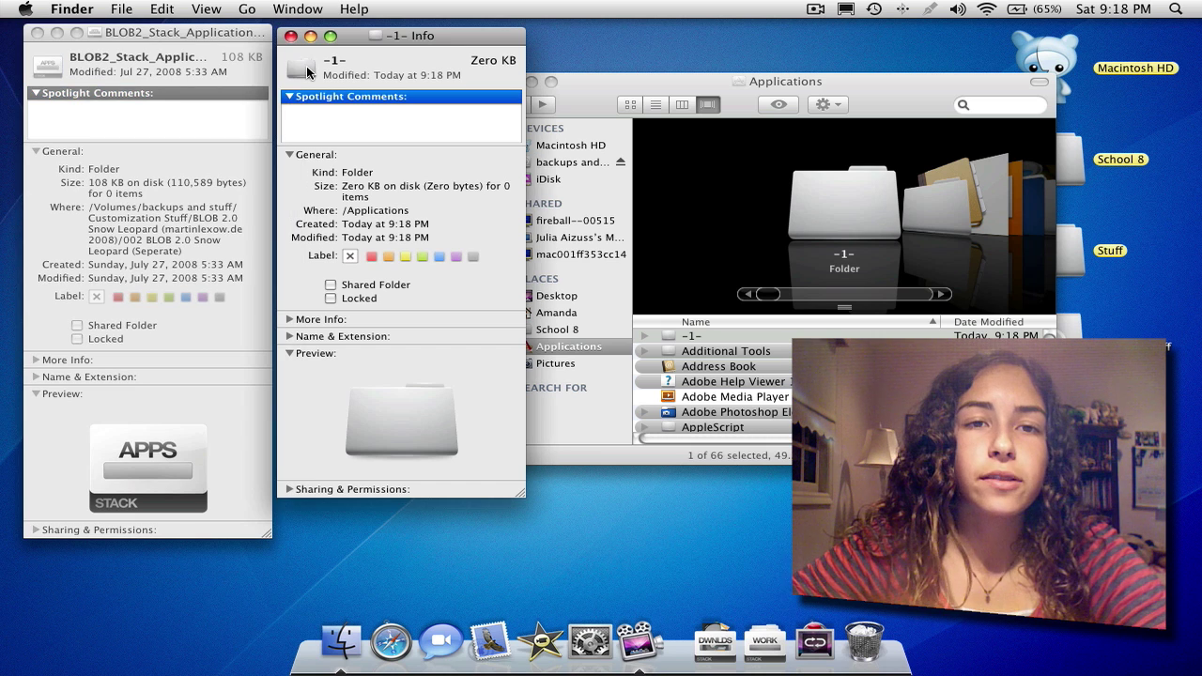
pyautogui.press('super+v')
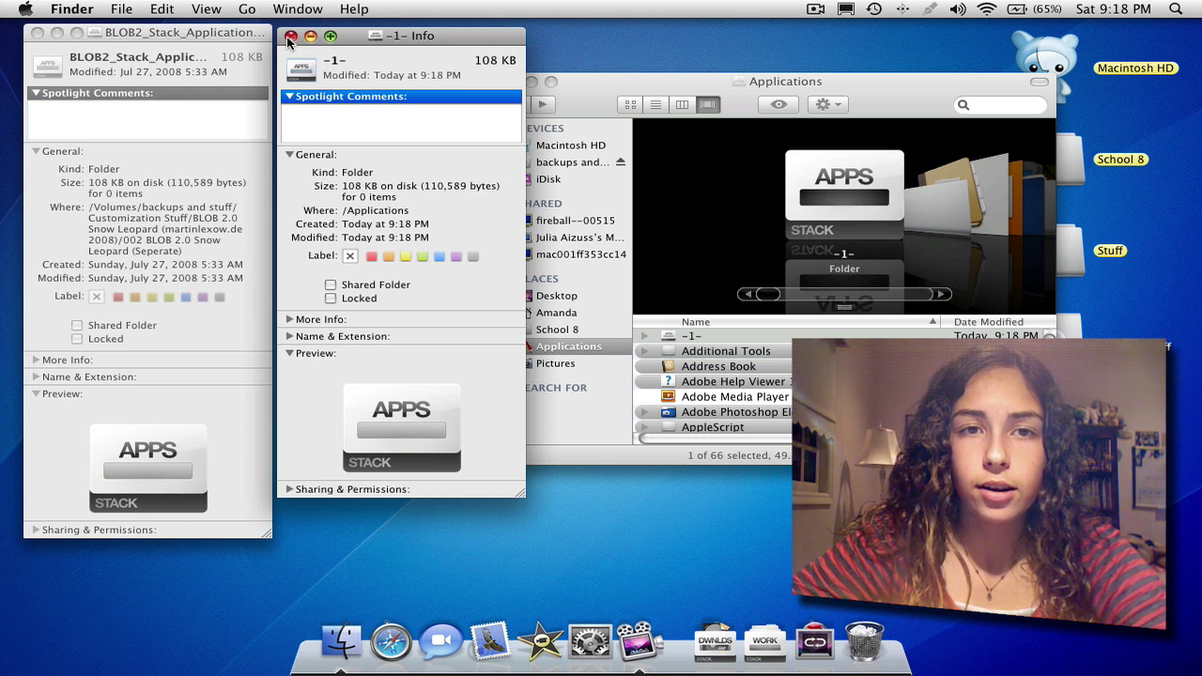
pyautogui.click(290, 37)
pyautogui.click(38, 33)
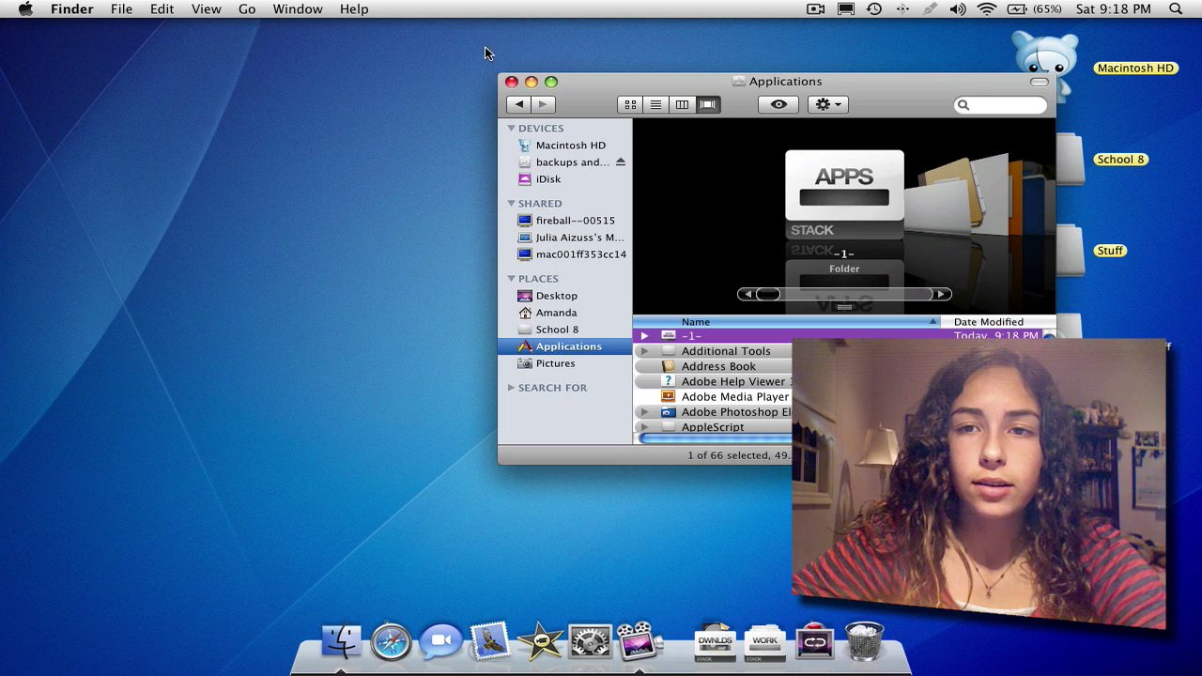
# Step: Add the Applications folder to the Dock as a stack next to the Downloads stack
pyautogui.moveTo(888, 85); pyautogui.dragTo(637, 87)
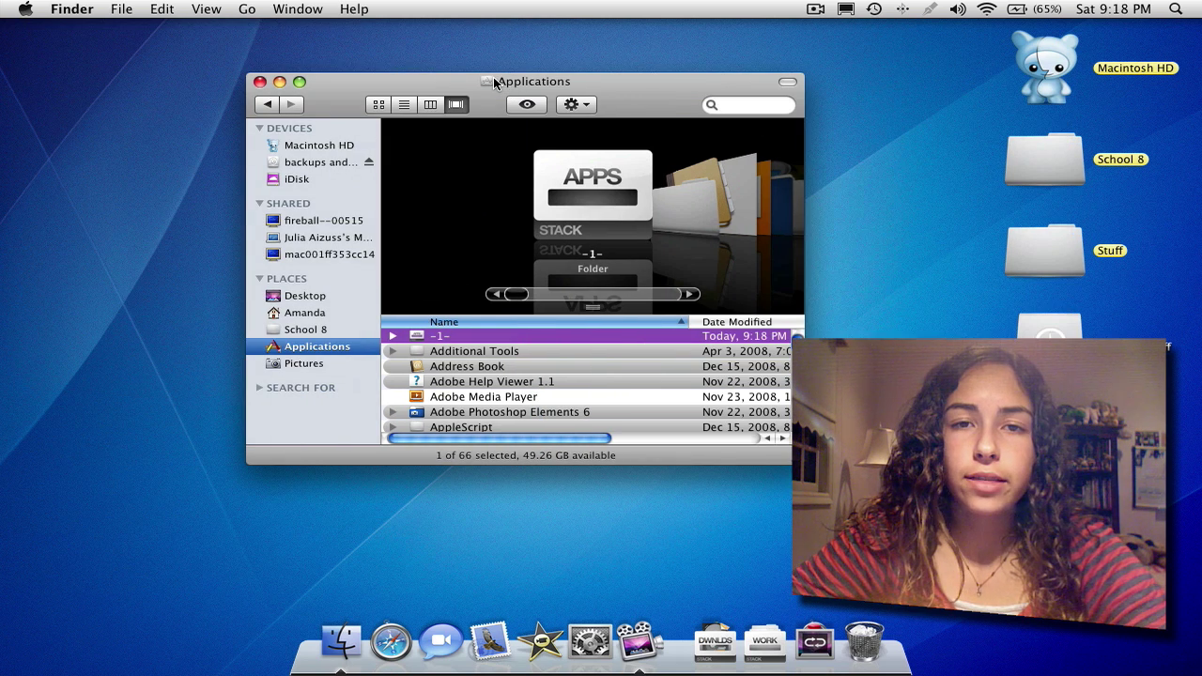
pyautogui.click(526, 282)
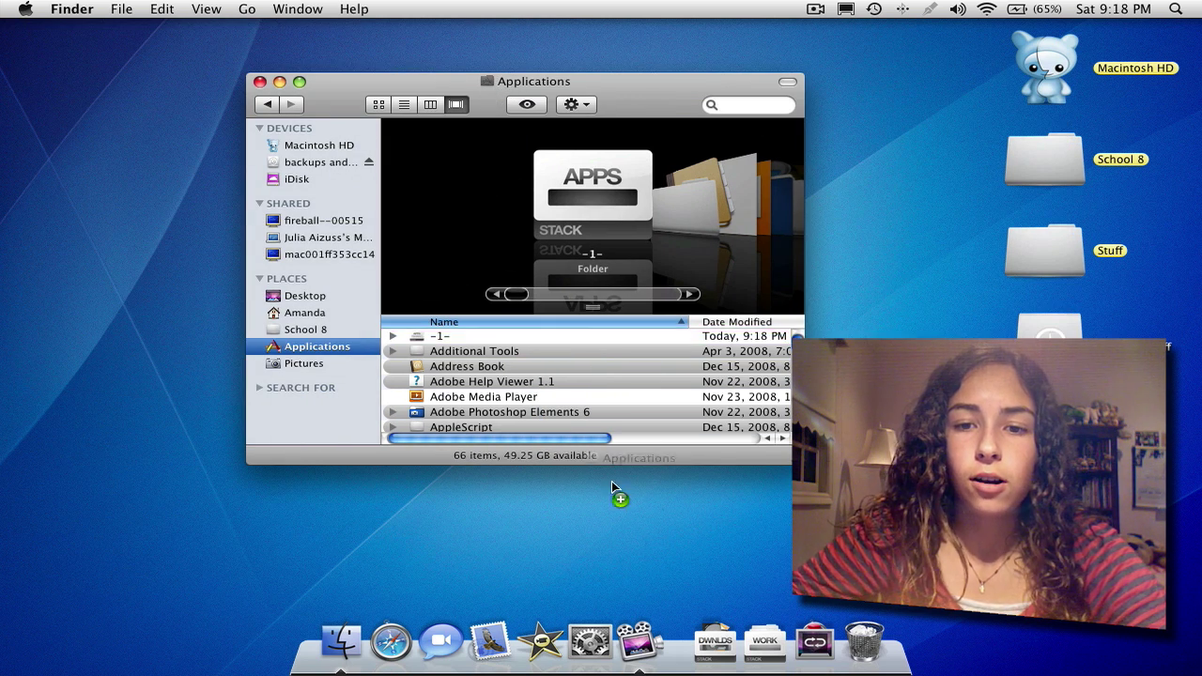
pyautogui.moveTo(690, 667); pyautogui.dragTo(689, 657)
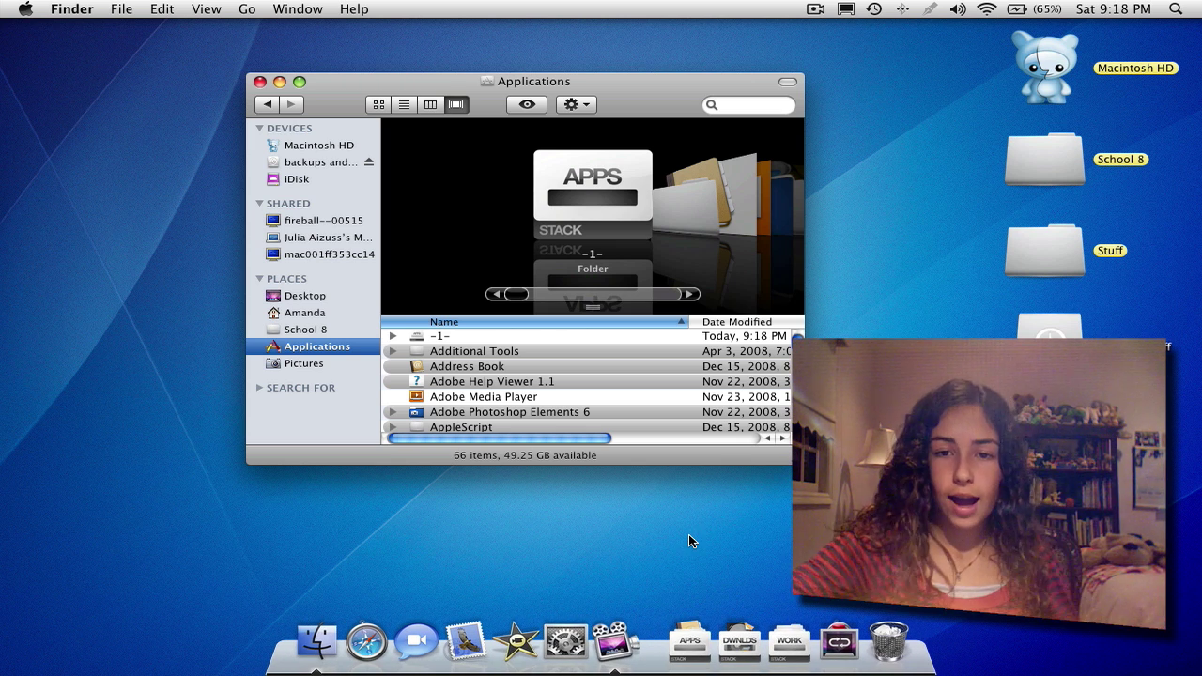
pyautogui.click(711, 664)
pyautogui.click(695, 648)
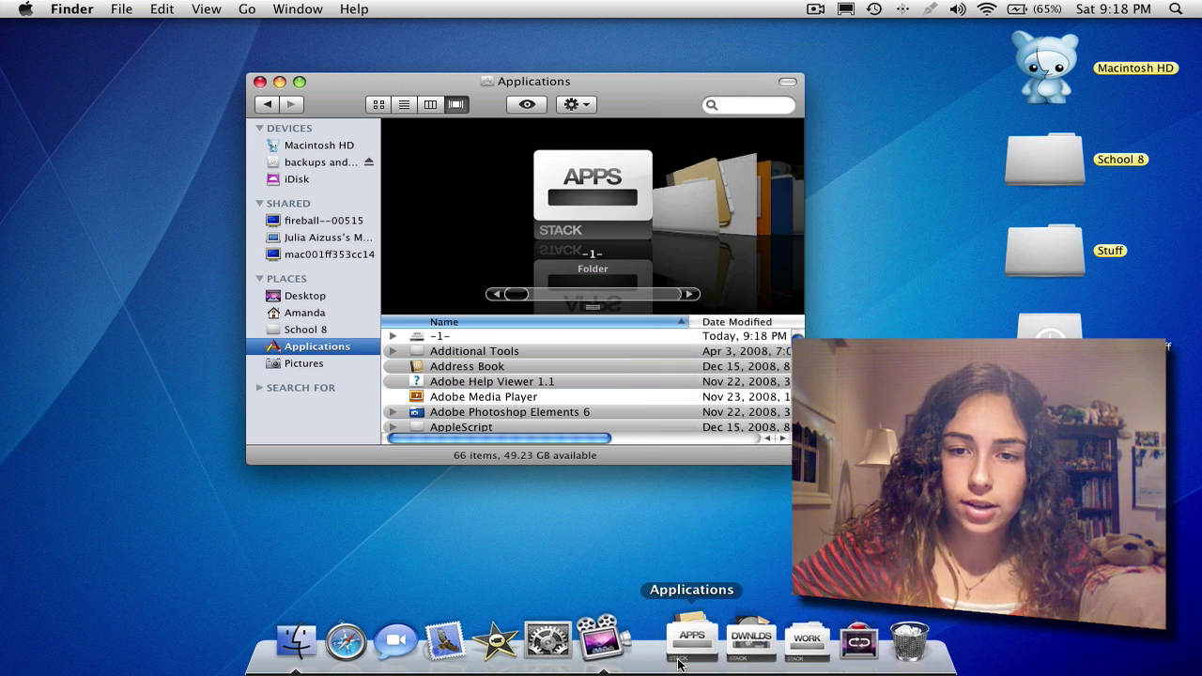